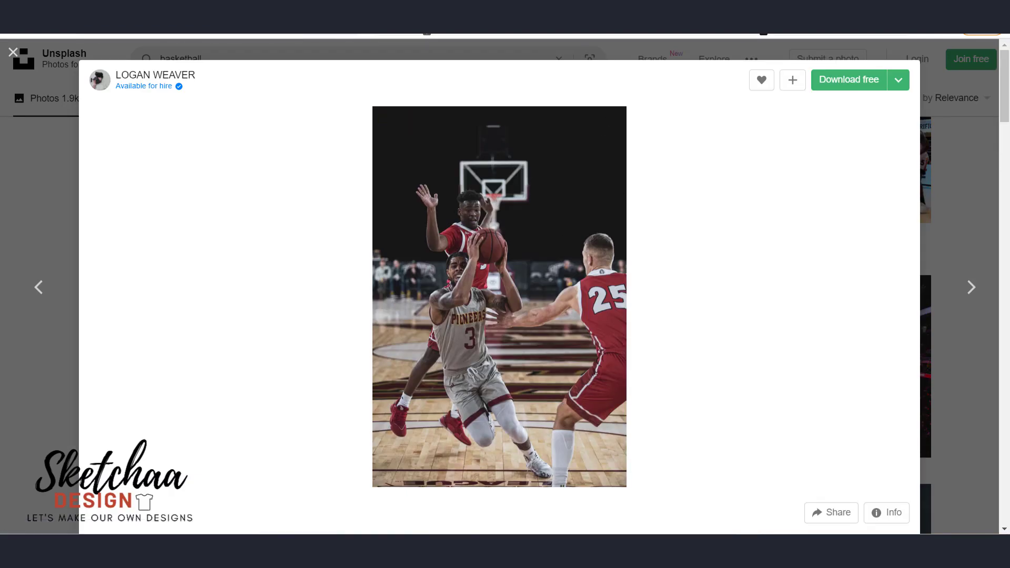
Open remove.bg in the browser and download the basketball player image with its background removed.
{"action": "key", "text": "ctrl+t"}
{"action": "type", "text": "remove"}
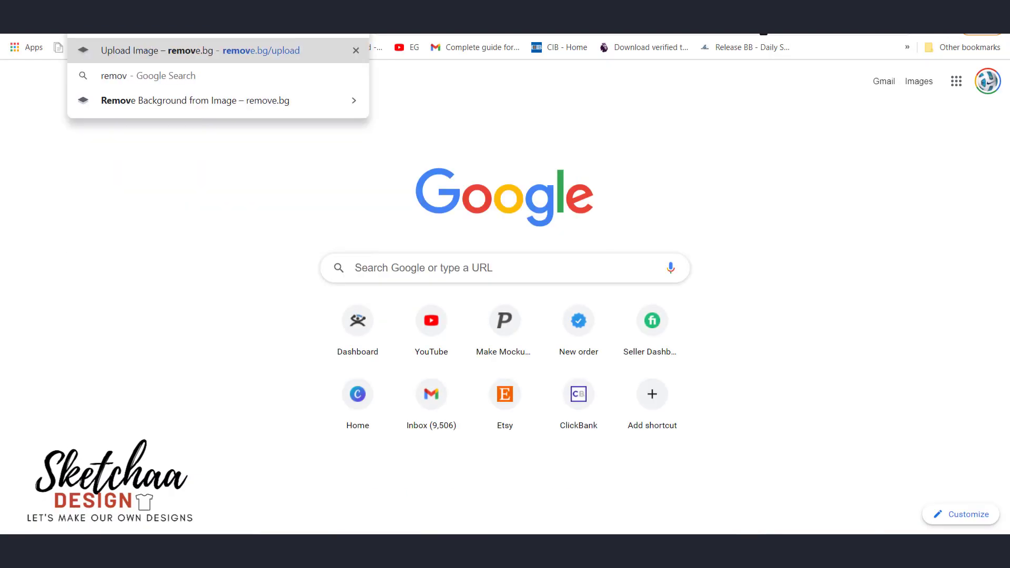
{"action": "key", "text": "Return"}
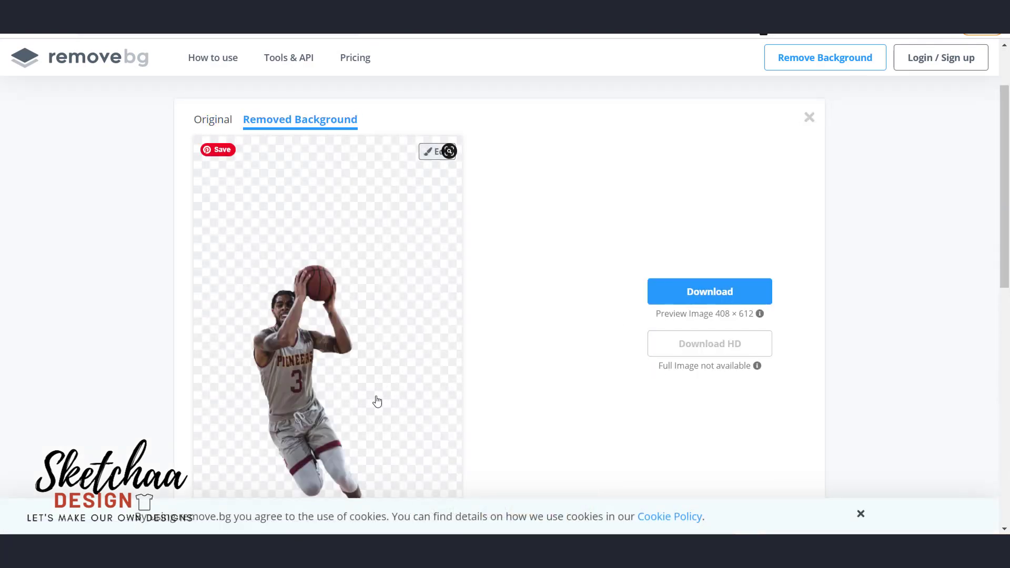
{"action": "left_click", "coordinate": [709, 292]}
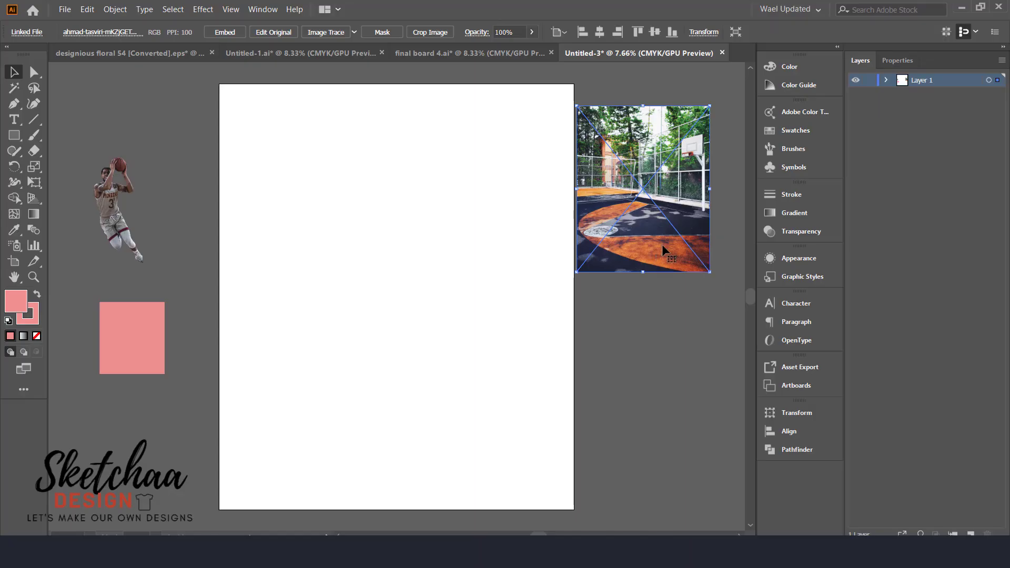
Switch to Adobe Illustrator, position the linked basketball court photo on the artboard, and enlarge it.
{"action": "left_click_drag", "start_coordinate": [662, 244], "coordinate": [406, 270]}
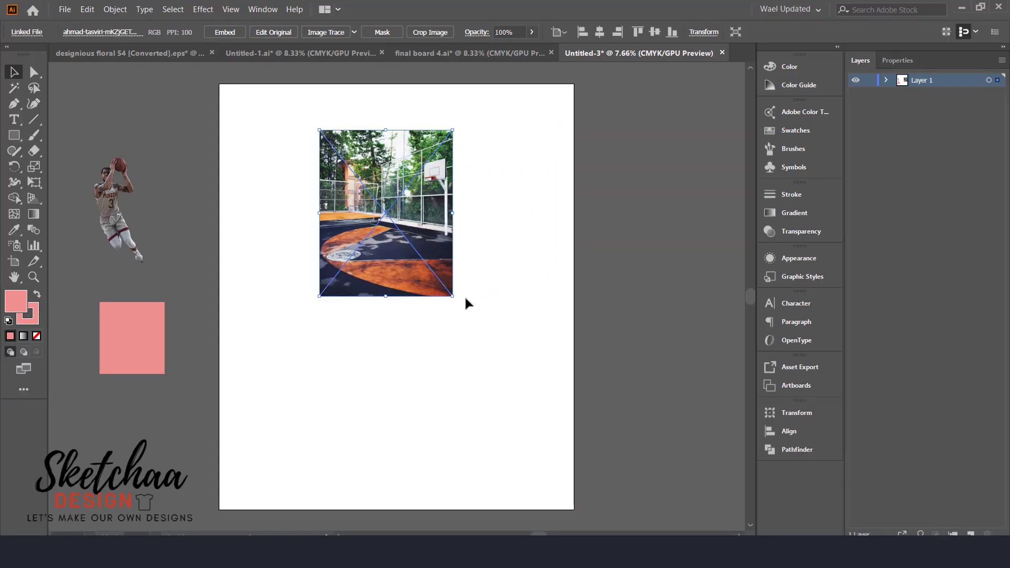
{"action": "left_click_drag", "start_coordinate": [452, 295], "coordinate": [490, 325]}
{"action": "left_click_drag", "start_coordinate": [424, 288], "coordinate": [425, 320]}
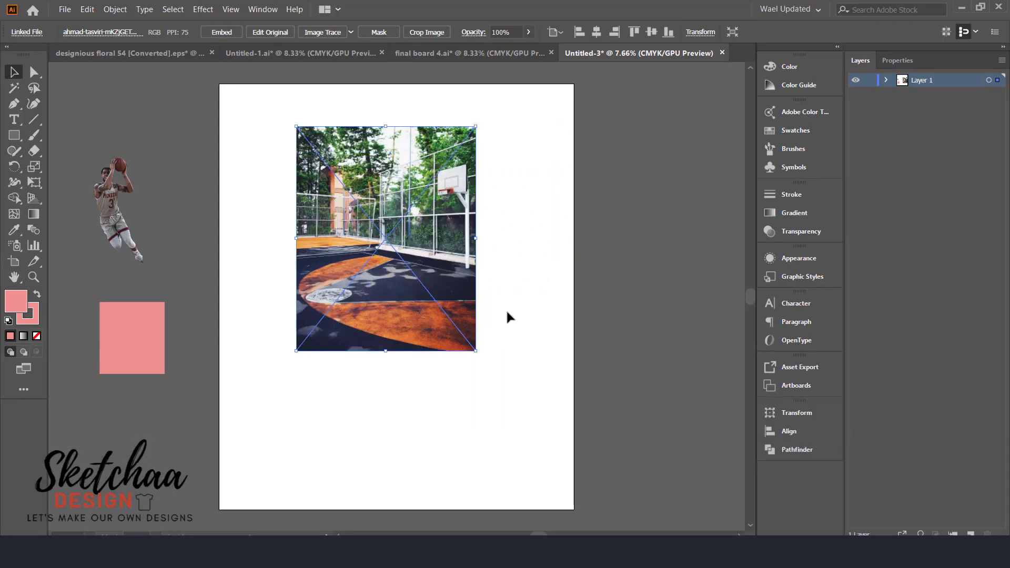
Trace the court photo with the Black and White Logo preset and expand it into vector shapes.
{"action": "left_click", "coordinate": [351, 31]}
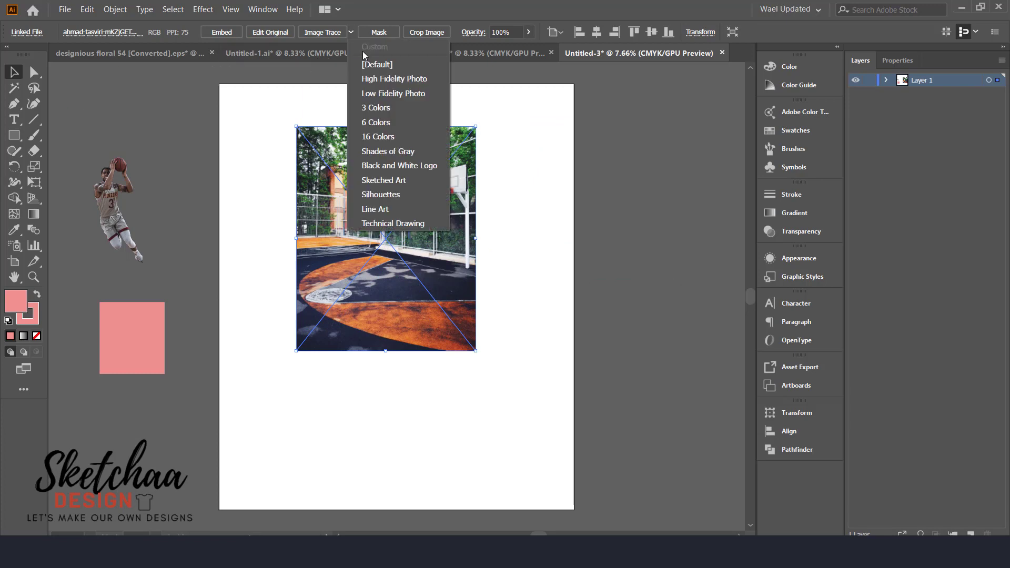
{"action": "left_click", "coordinate": [383, 167]}
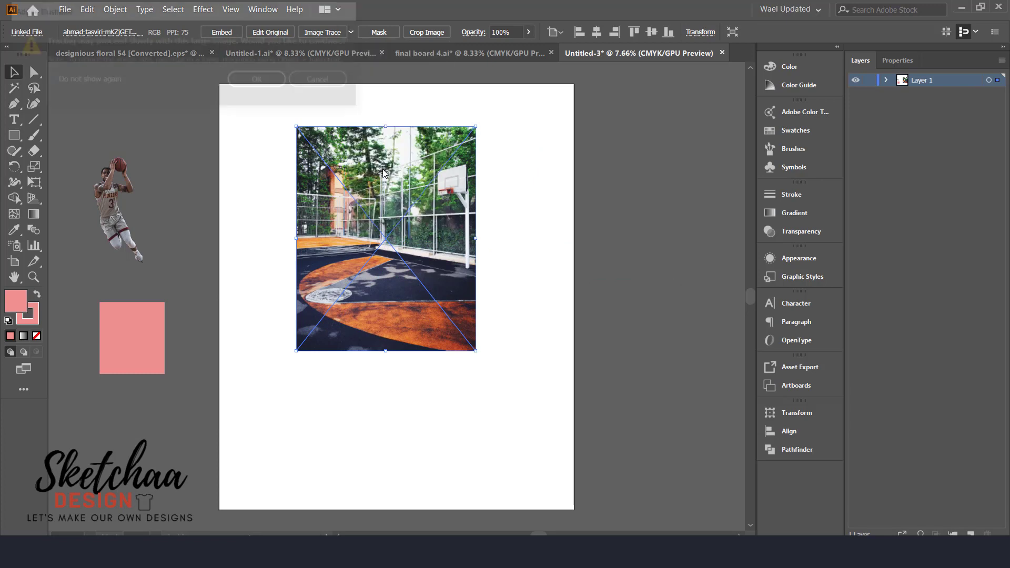
{"action": "left_click", "coordinate": [259, 80]}
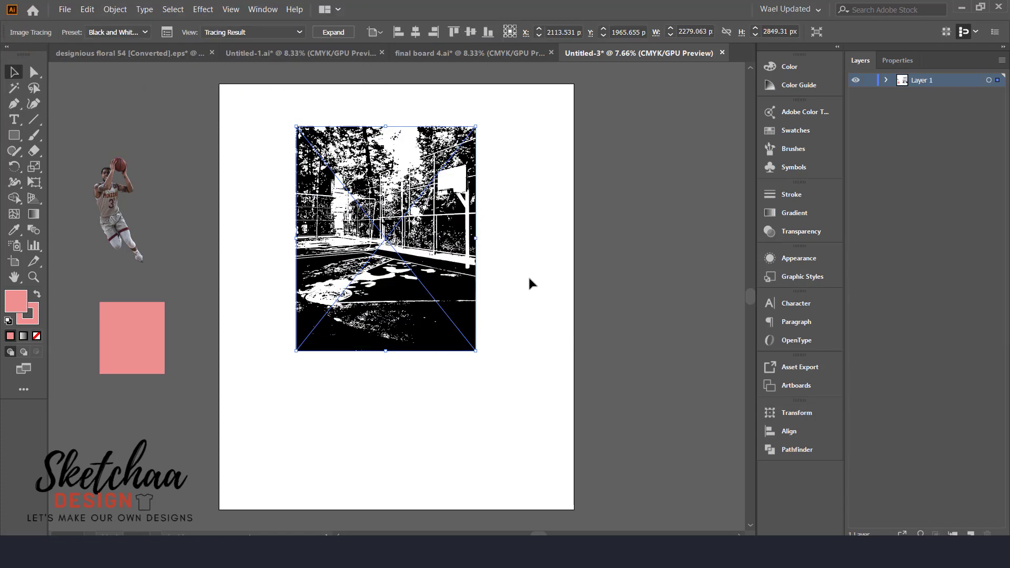
{"action": "mouse_move", "coordinate": [384, 293]}
{"action": "left_mouse_down"}
{"action": "mouse_move", "coordinate": [456, 358]}
{"action": "mouse_move", "coordinate": [423, 342]}
{"action": "left_mouse_up"}
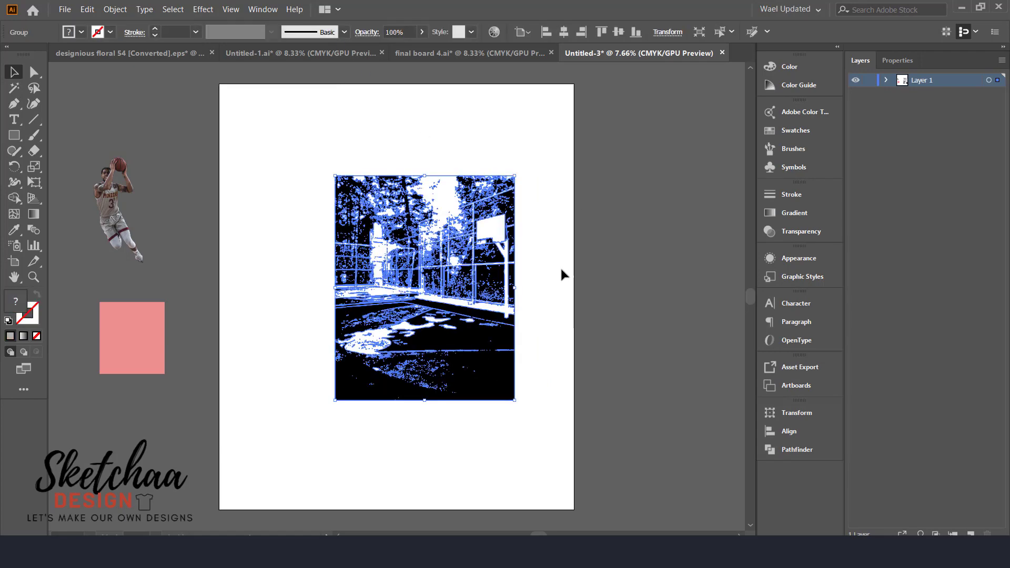
Shift the expanded court tracing slightly on the artboard and ungroup it.
{"action": "left_click_drag", "start_coordinate": [454, 338], "coordinate": [446, 333]}
{"action": "right_click", "coordinate": [446, 333]}
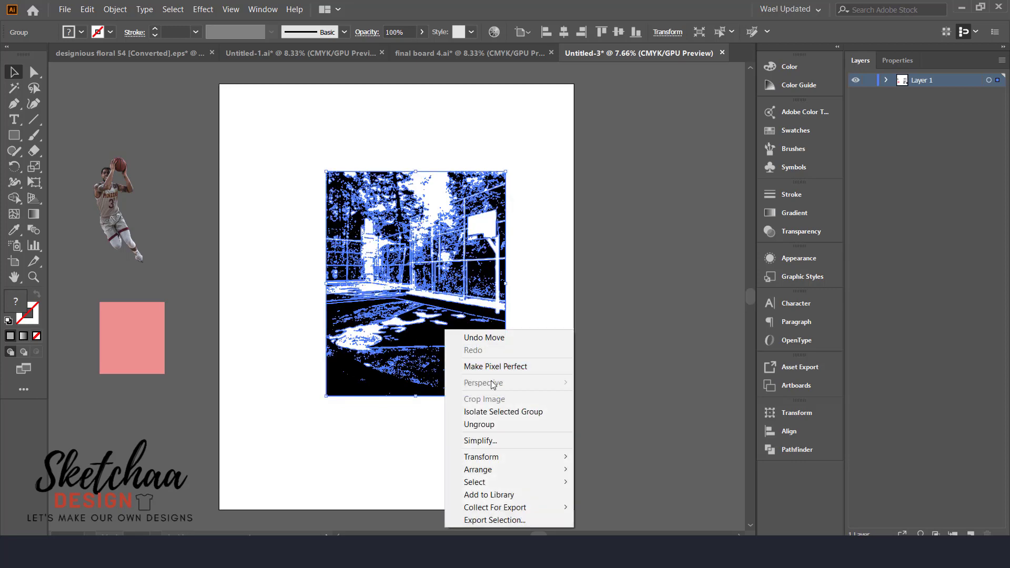
{"action": "left_click", "coordinate": [478, 424]}
{"action": "left_click", "coordinate": [517, 310]}
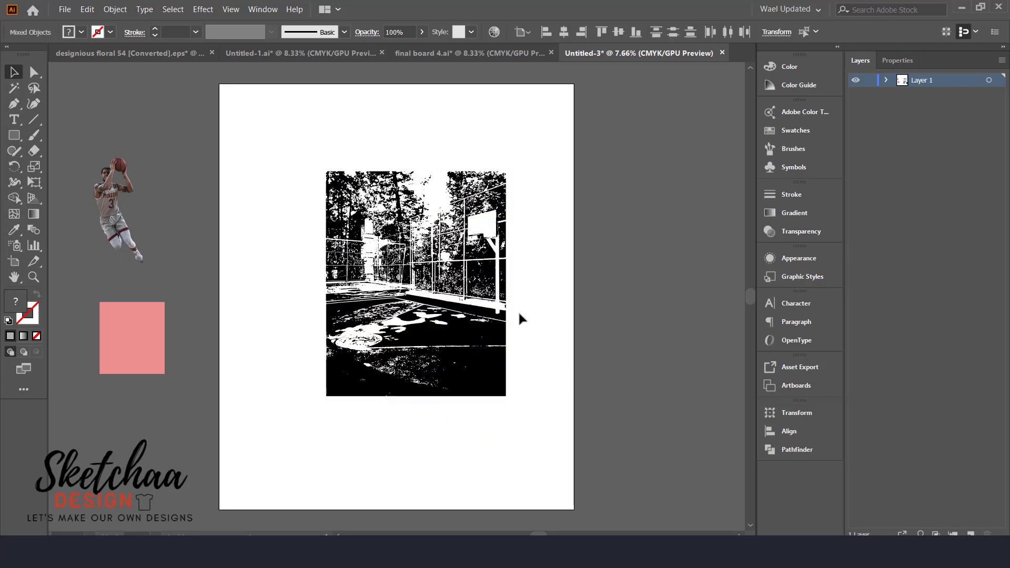
{"action": "key", "text": "ctrl+equal"}
{"action": "key", "text": "ctrl+equal"}
{"action": "key", "text": "ctrl+equal"}
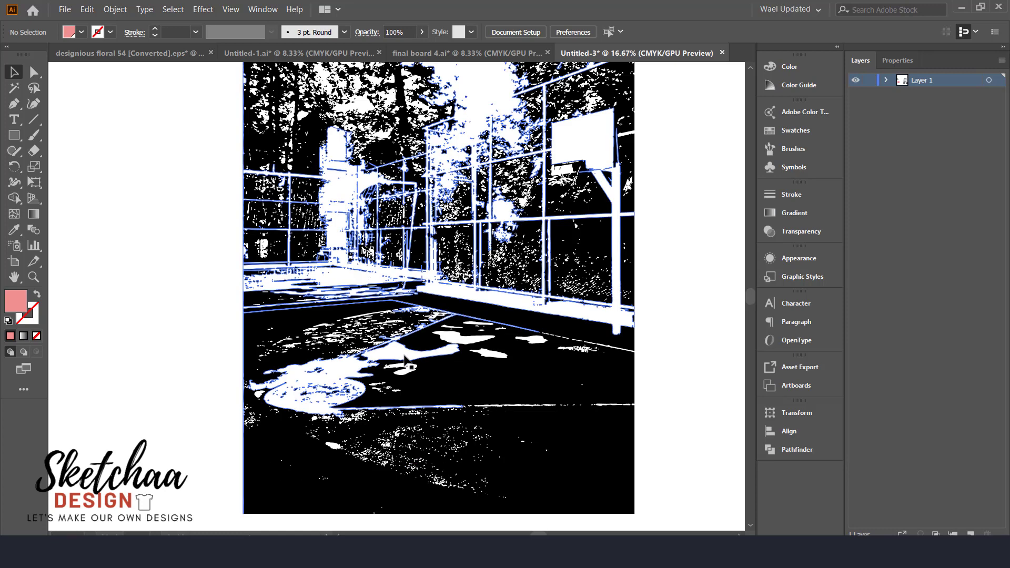
{"action": "double_click", "coordinate": [484, 387]}
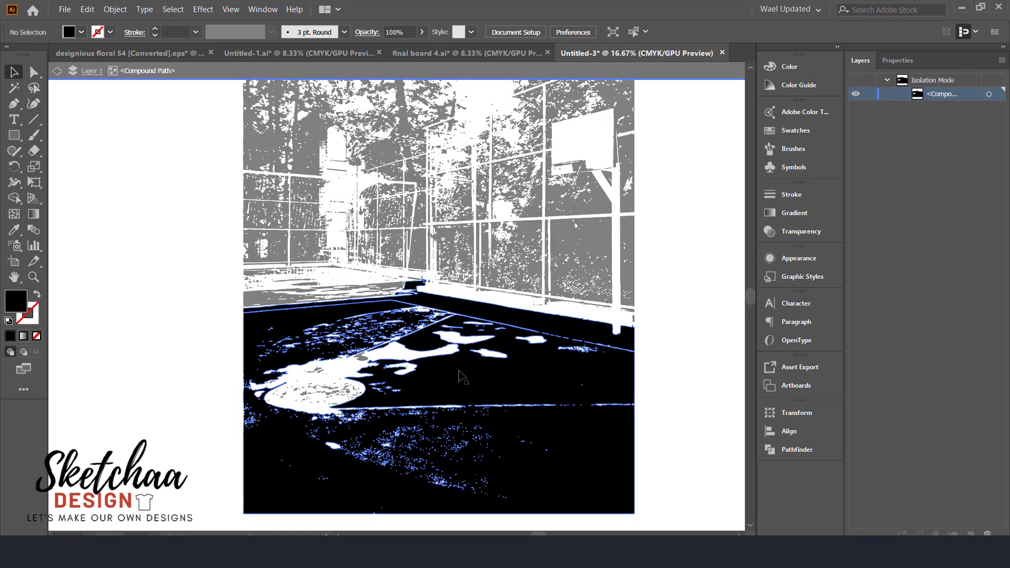
{"action": "double_click", "coordinate": [690, 317]}
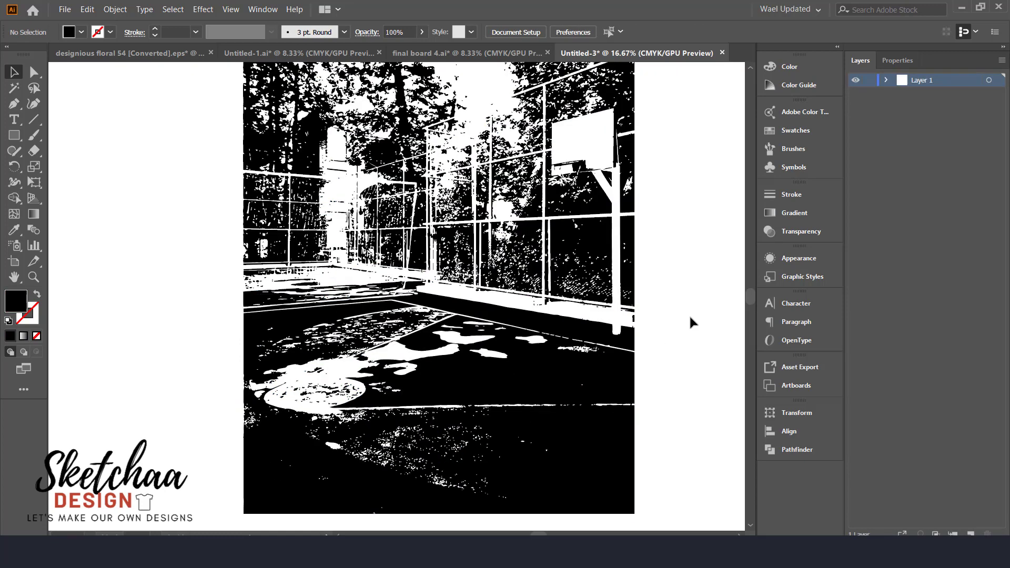
Isolate the court's large white compound path, recolor it with pink sampled from the pink square, and exit isolation.
{"action": "left_click", "coordinate": [573, 138]}
{"action": "double_click", "coordinate": [573, 138]}
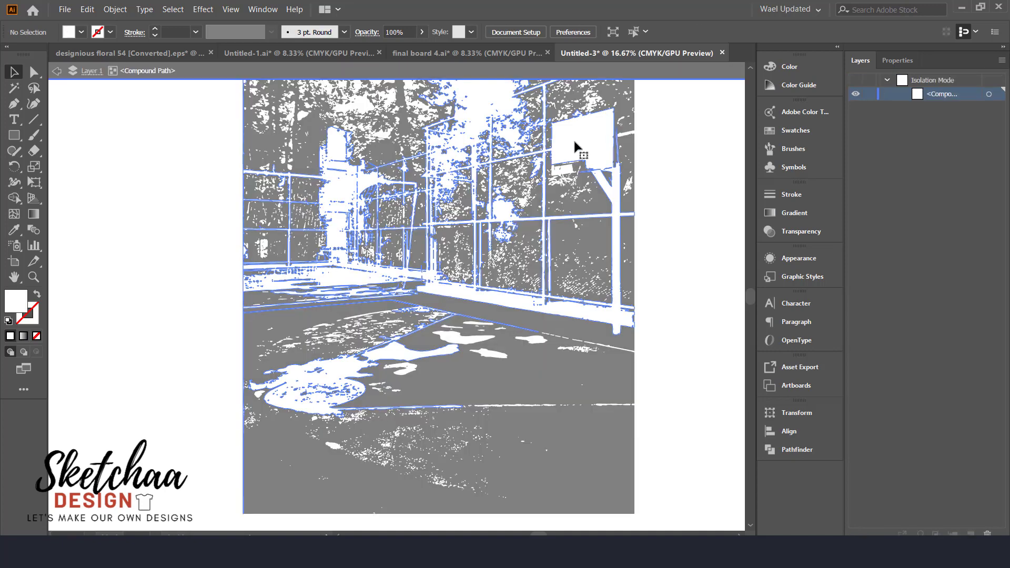
{"action": "left_click", "coordinate": [14, 88]}
{"action": "left_click", "coordinate": [308, 380]}
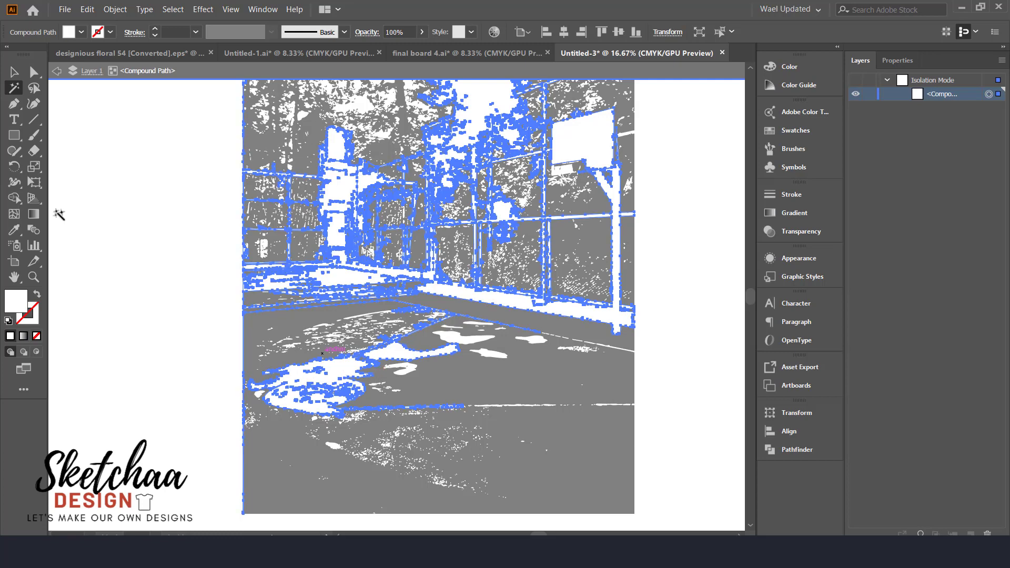
{"action": "left_click", "coordinate": [14, 229]}
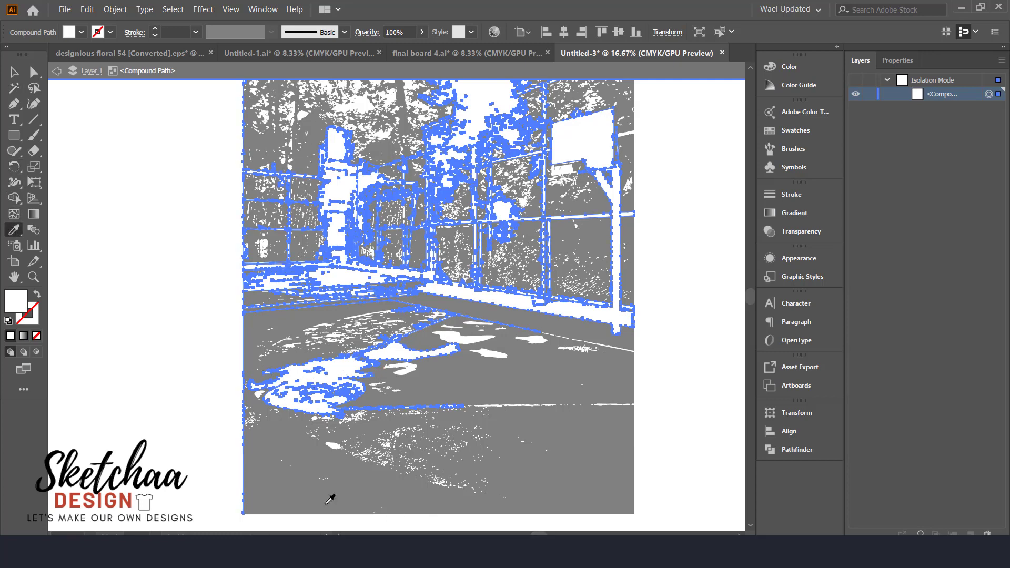
{"action": "scroll", "coordinate": [137, 457], "scroll_direction": "left", "scroll_amount": 5}
{"action": "left_click", "coordinate": [83, 377]}
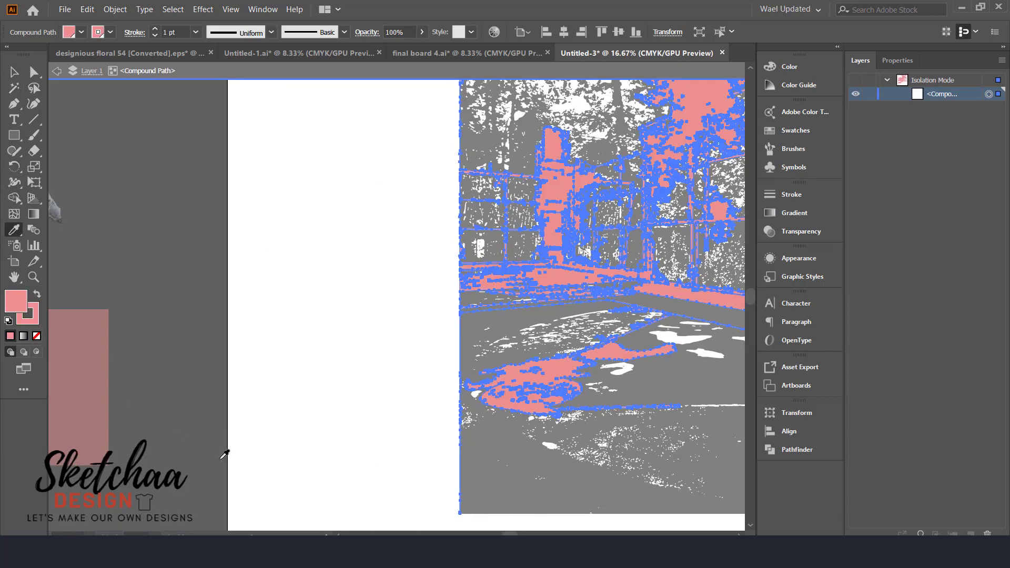
{"action": "left_click_drag", "start_coordinate": [372, 466], "coordinate": [175, 448]}
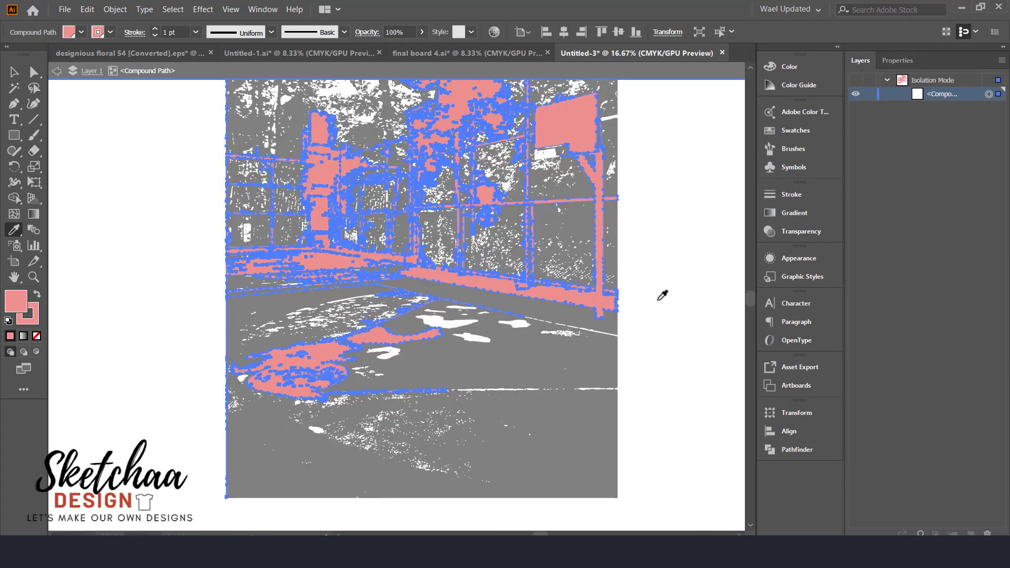
{"action": "left_click", "coordinate": [12, 72]}
{"action": "double_click", "coordinate": [190, 165]}
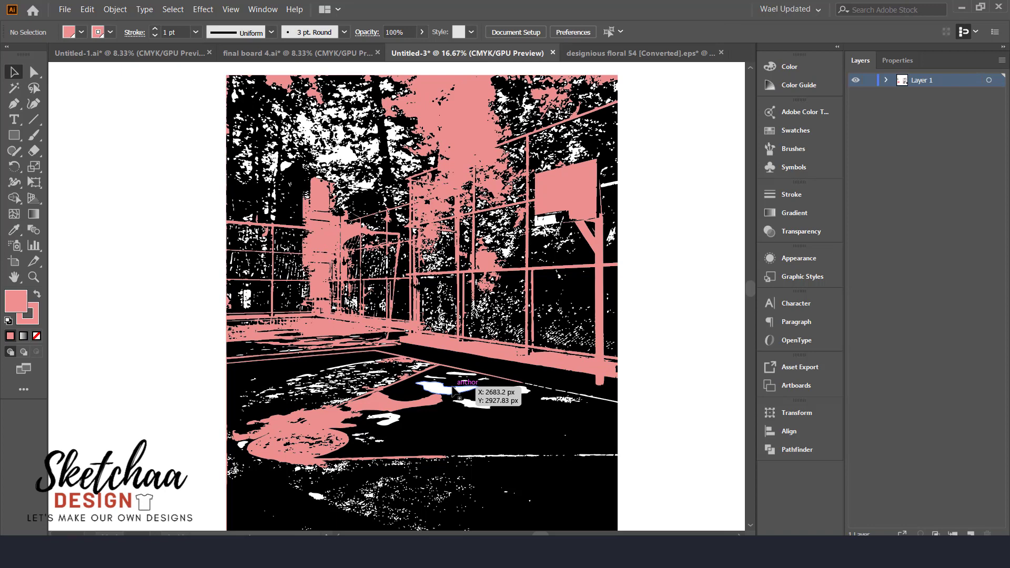
Select all remaining white court shapes with the Magic Wand and recolor them with the pink sampled from the artwork.
{"action": "double_click", "coordinate": [453, 391]}
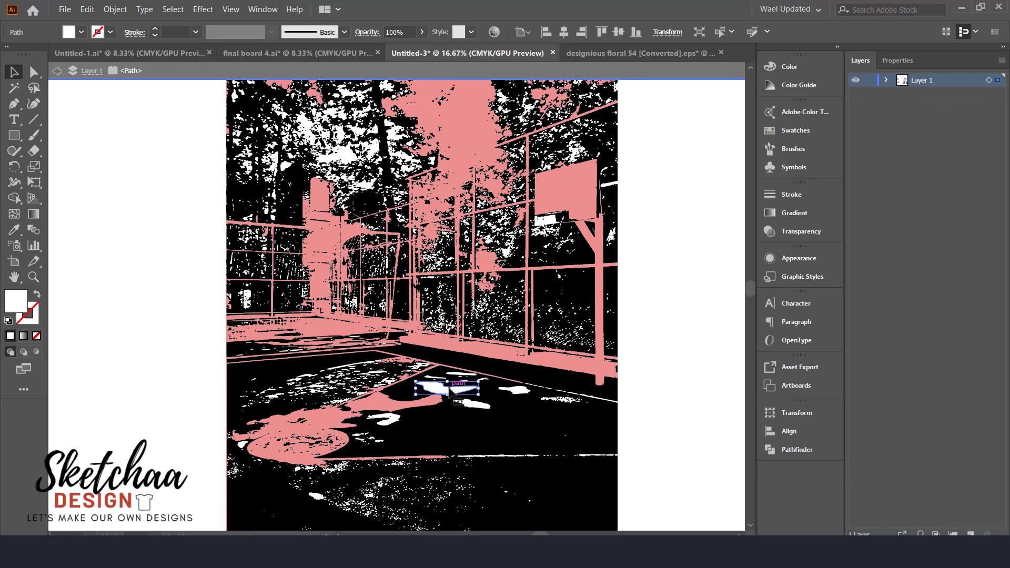
{"action": "key", "text": "Escape"}
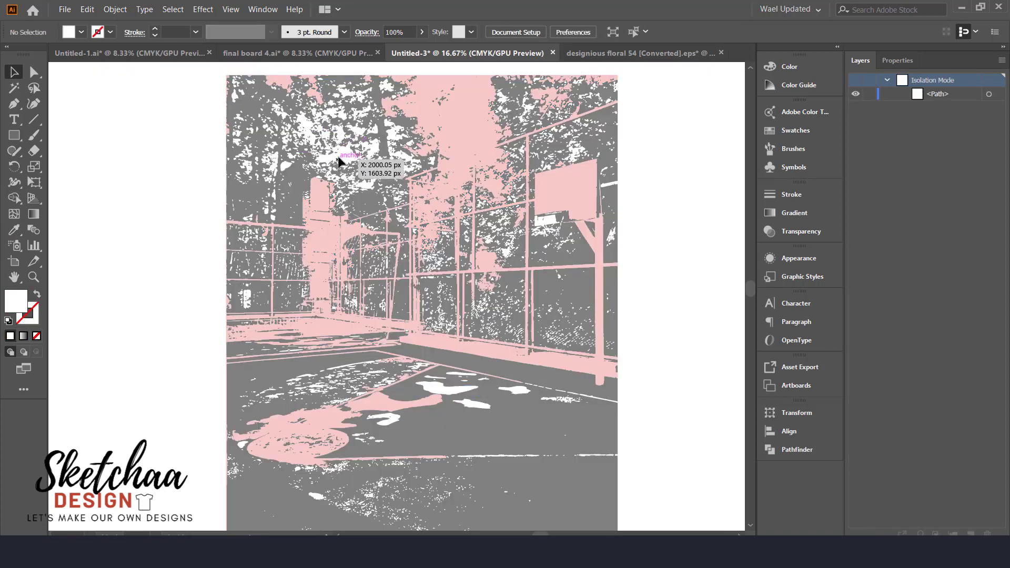
{"action": "left_click", "coordinate": [11, 90]}
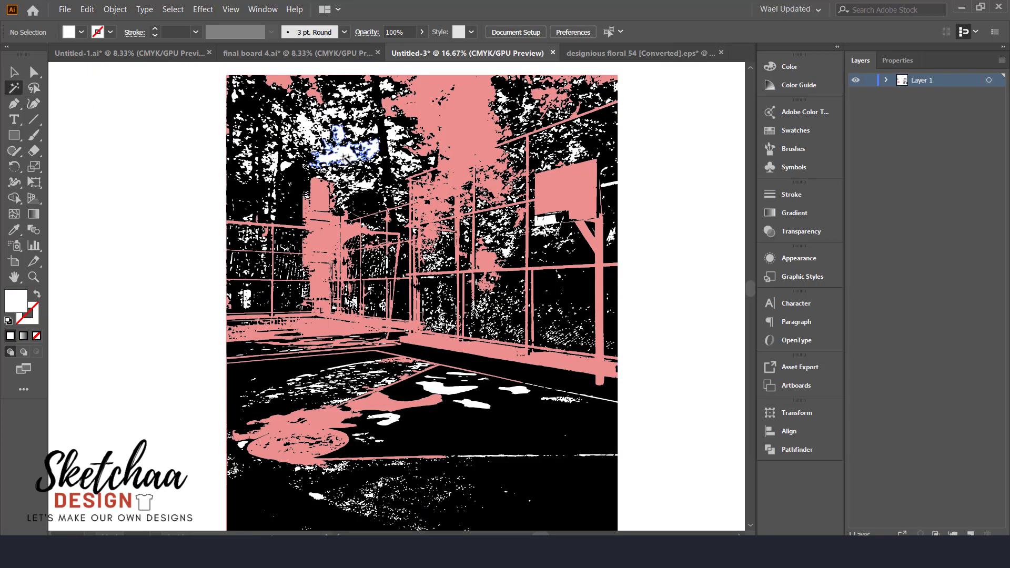
{"action": "left_click", "coordinate": [344, 156]}
{"action": "left_click", "coordinate": [13, 229]}
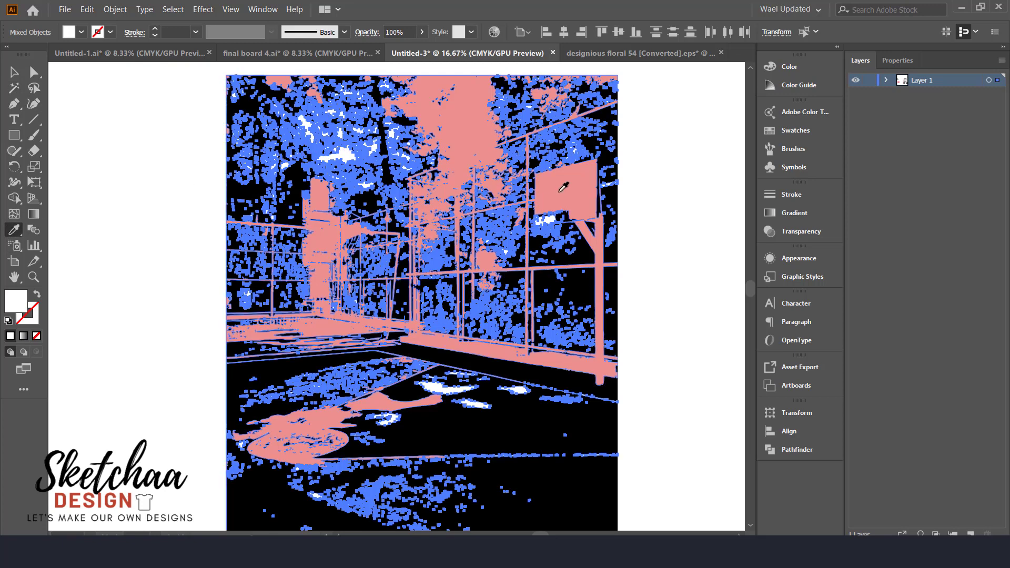
{"action": "left_click", "coordinate": [321, 242]}
{"action": "left_click", "coordinate": [14, 72]}
{"action": "left_click", "coordinate": [703, 212]}
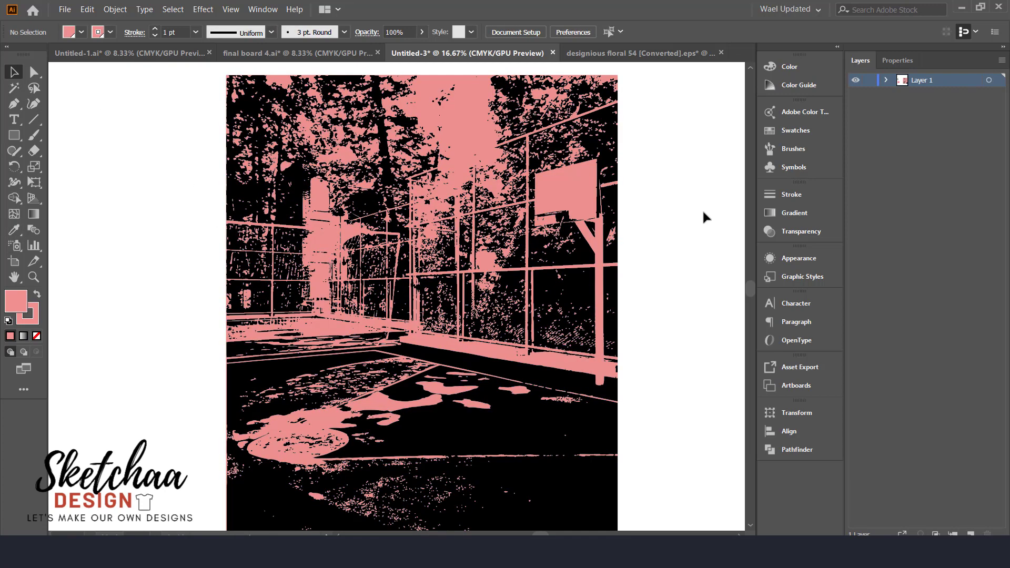
Select all the pink and black court shapes and group them together.
{"action": "key", "text": "ctrl+minus"}
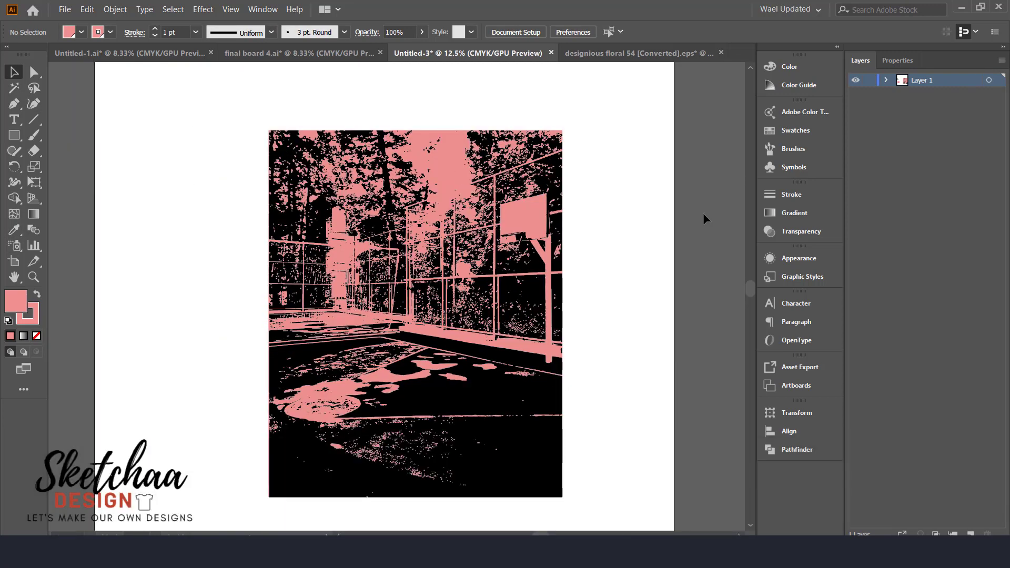
{"action": "key", "text": "ctrl+minus"}
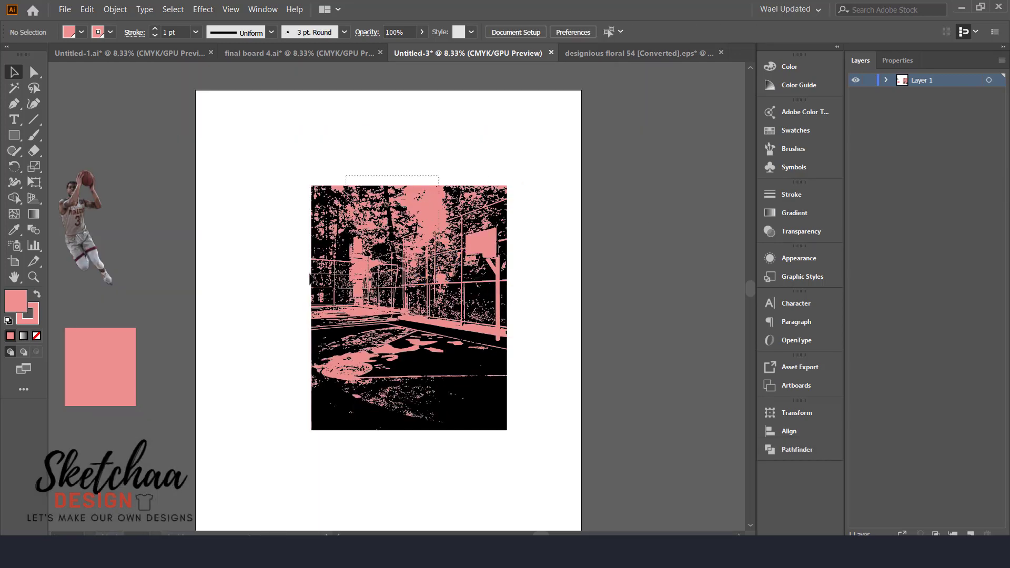
{"action": "left_click_drag", "start_coordinate": [309, 273], "coordinate": [292, 386]}
{"action": "left_click", "coordinate": [567, 151]}
{"action": "left_click_drag", "start_coordinate": [532, 163], "coordinate": [253, 465]}
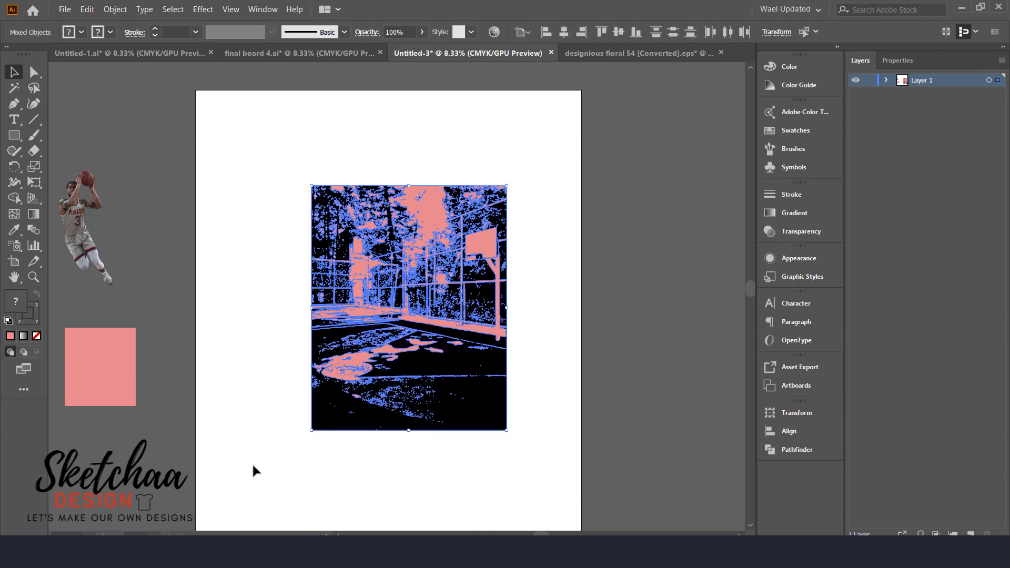
{"action": "key", "text": "ctrl+g"}
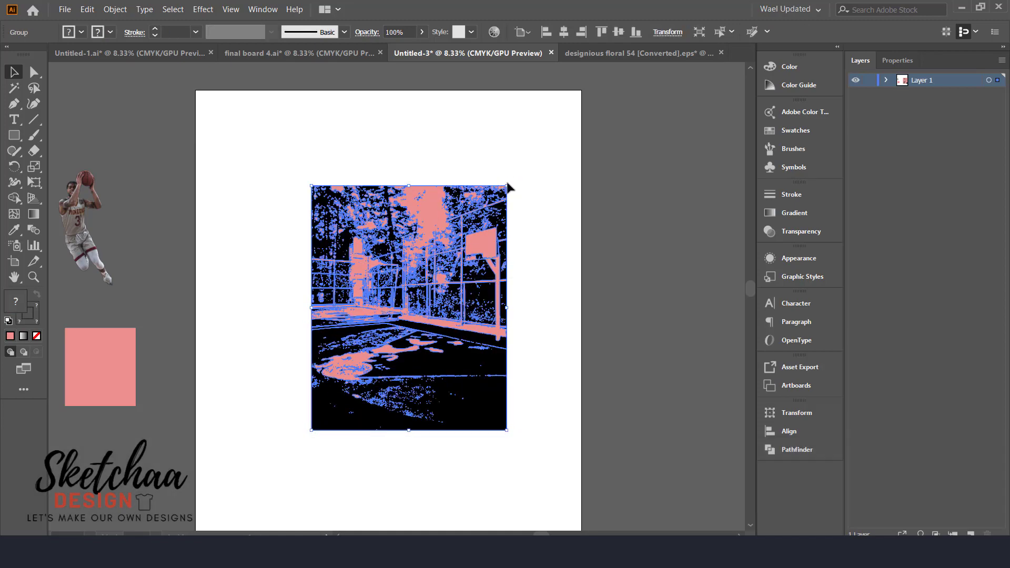
Scale the court group proportionally from its center to about 3690 × 4613 px and move it about 210 px left.
{"action": "left_click_drag", "start_coordinate": [508, 187], "coordinate": [592, 111]}
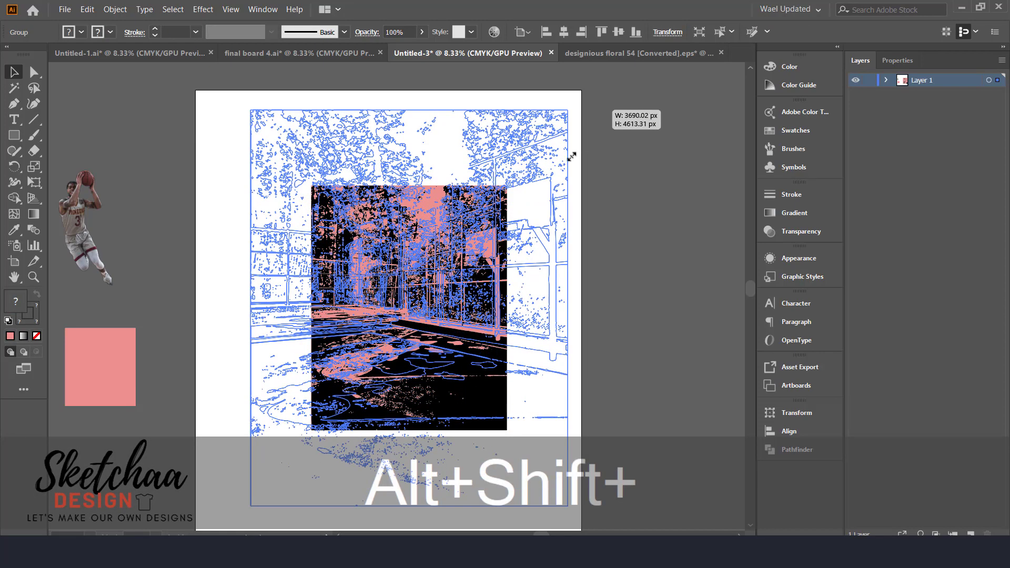
{"action": "left_click_drag", "start_coordinate": [571, 156], "coordinate": [572, 156]}
{"action": "left_click_drag", "start_coordinate": [387, 349], "coordinate": [370, 347]}
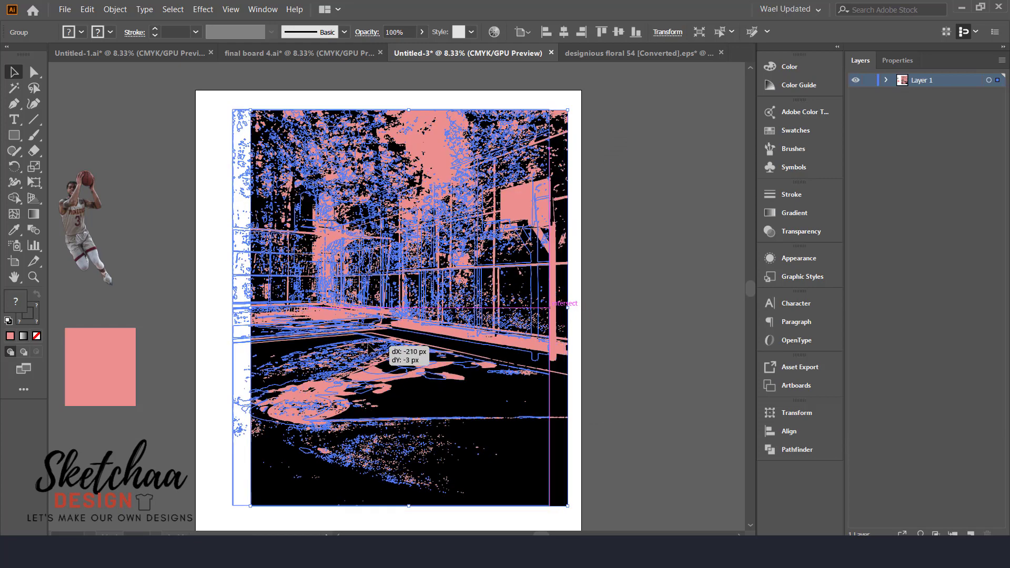
{"action": "left_click", "coordinate": [645, 262]}
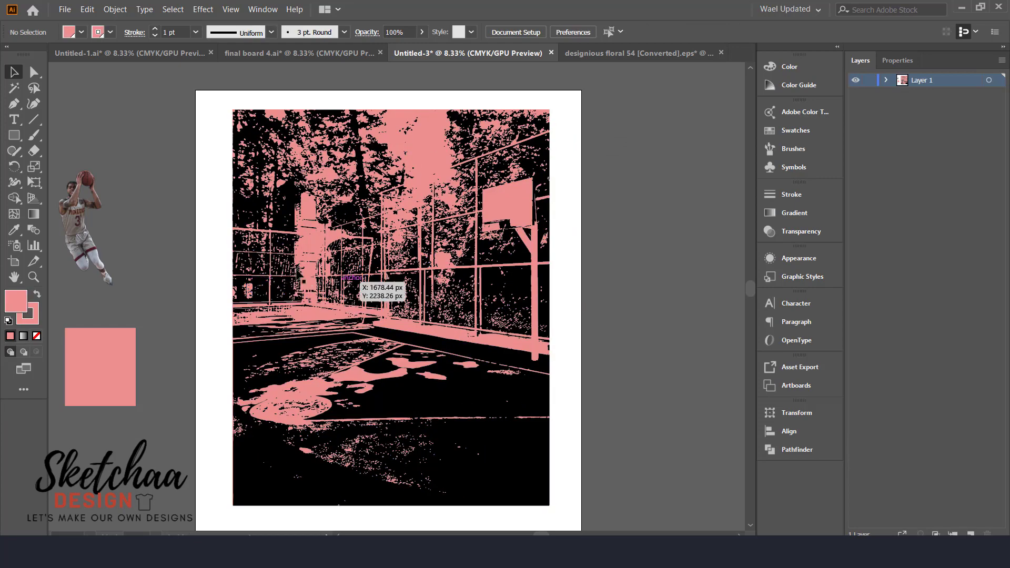
Move the player cutout to the right side of the artboard, trace it with the 3 Colors preset, and expand it.
{"action": "left_click_drag", "start_coordinate": [84, 238], "coordinate": [611, 318]}
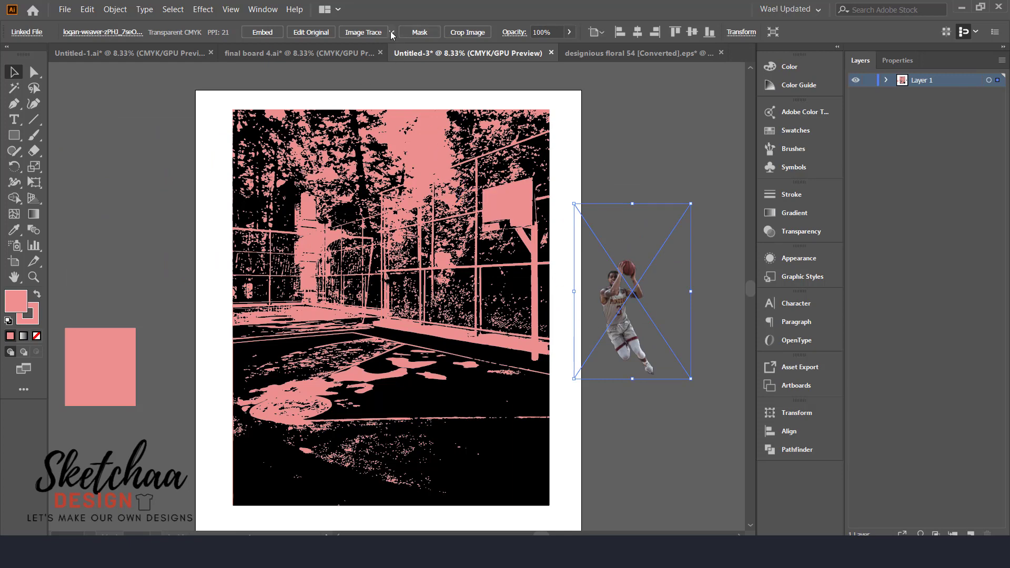
{"action": "left_click", "coordinate": [391, 33]}
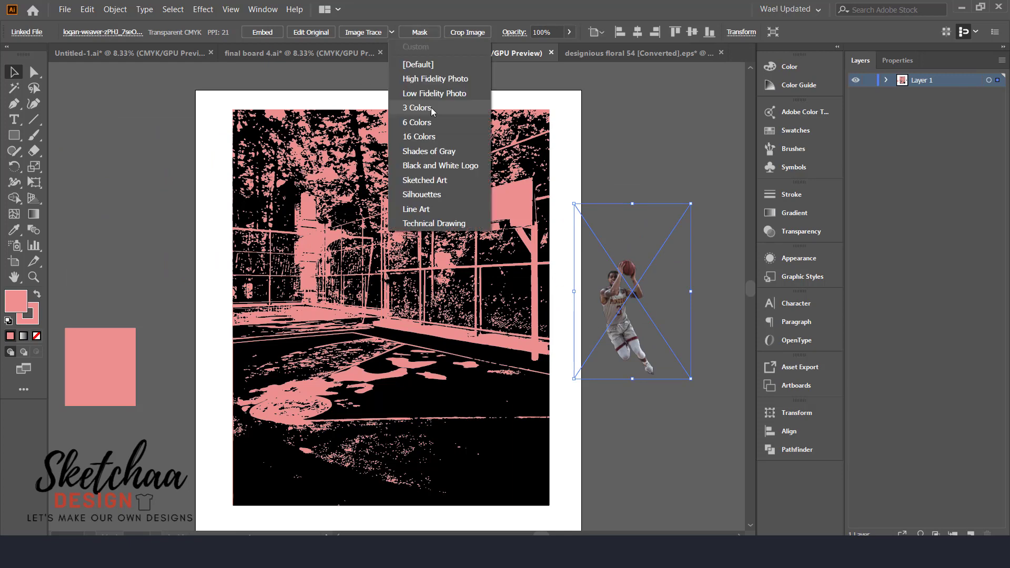
{"action": "left_click", "coordinate": [431, 107]}
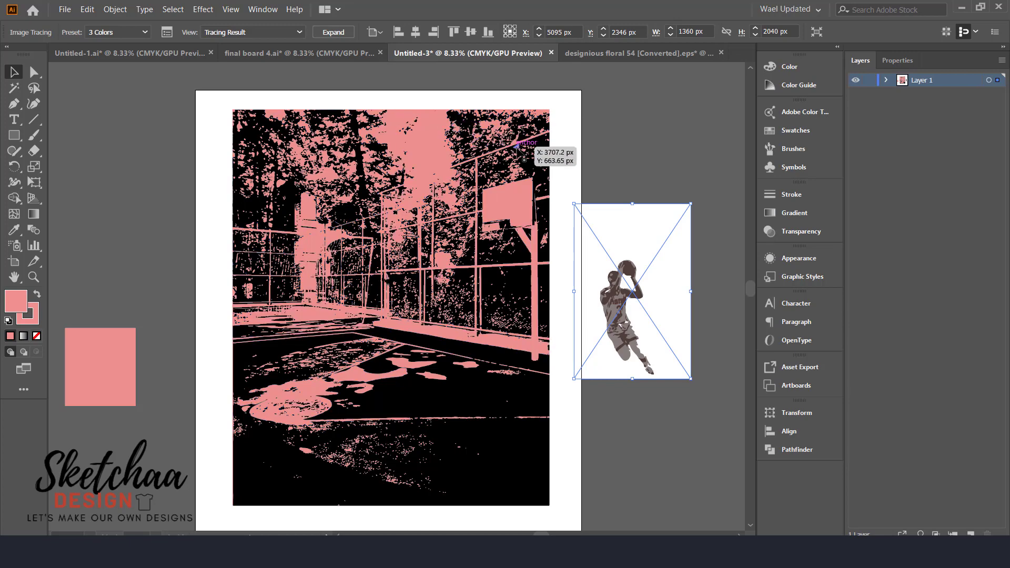
{"action": "left_click", "coordinate": [334, 32]}
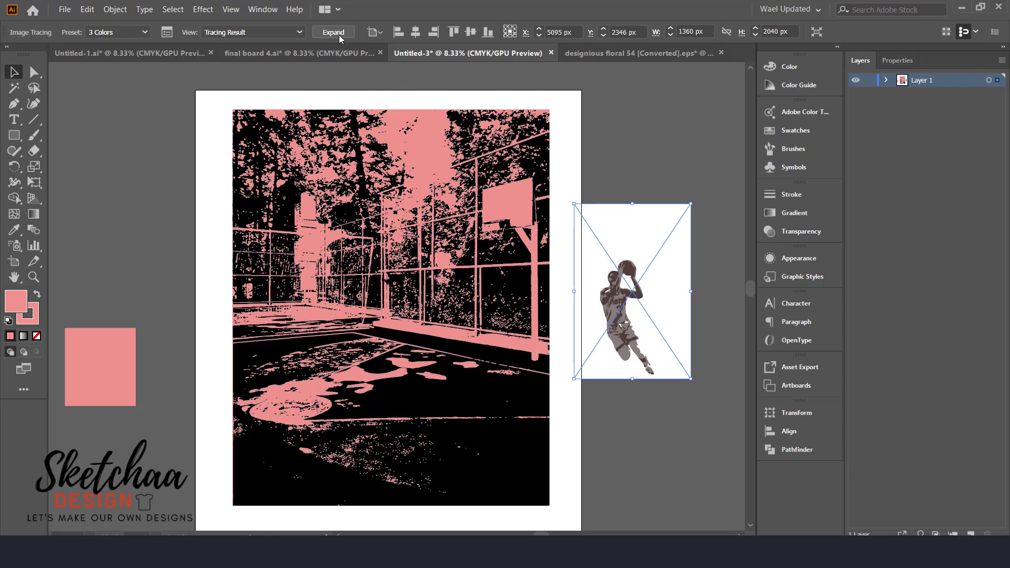
Delete the white background around the traced player with the Magic Wand and move the player to the left of the artboard.
{"action": "key", "text": "ctrl+shift+a"}
{"action": "key", "text": "y"}
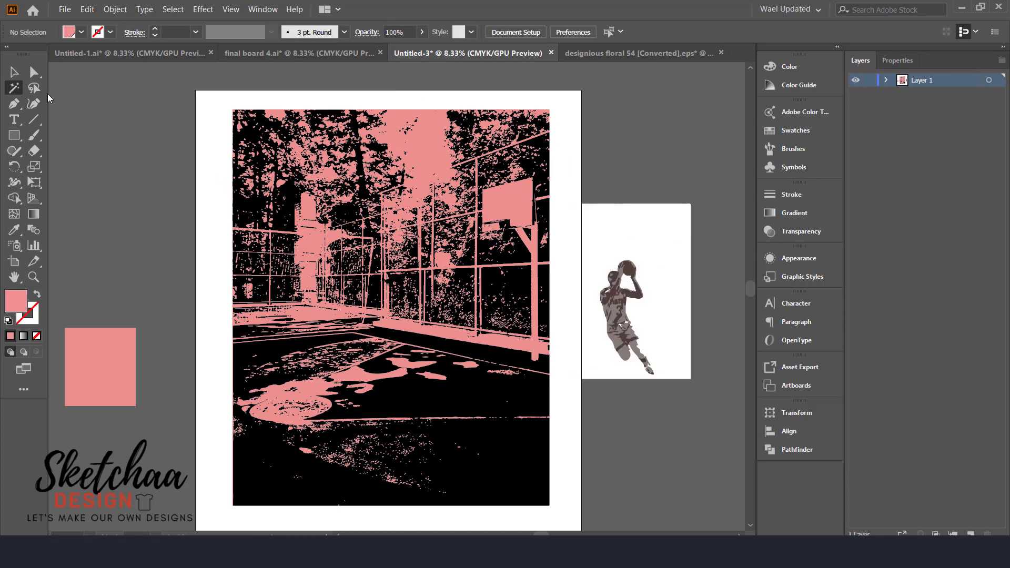
{"action": "left_click", "coordinate": [659, 235]}
{"action": "key", "text": "Delete"}
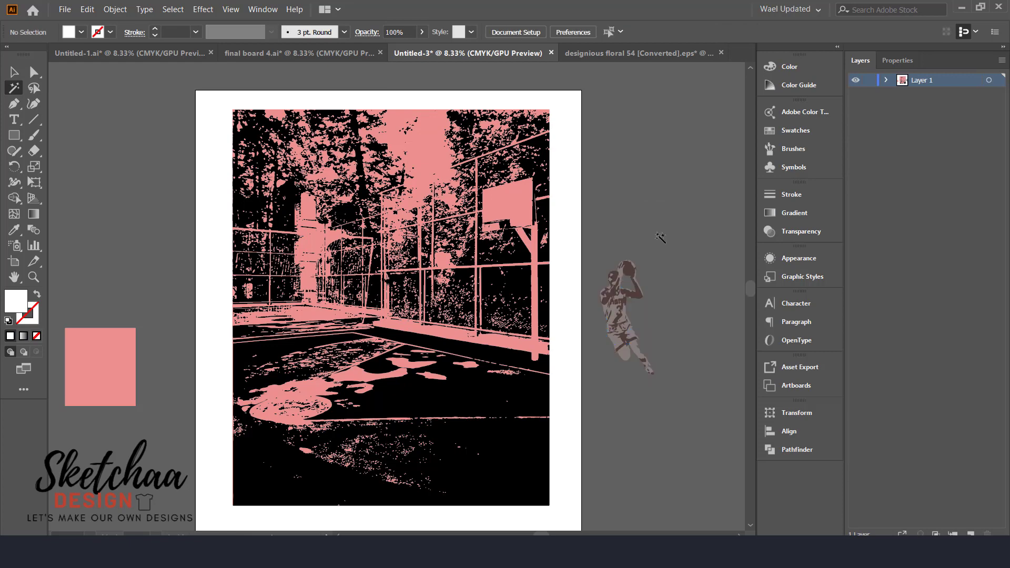
{"action": "left_click", "coordinate": [12, 72]}
{"action": "mouse_move", "coordinate": [596, 367]}
{"action": "left_mouse_down"}
{"action": "mouse_move", "coordinate": [627, 330]}
{"action": "mouse_move", "coordinate": [152, 250]}
{"action": "left_mouse_up"}
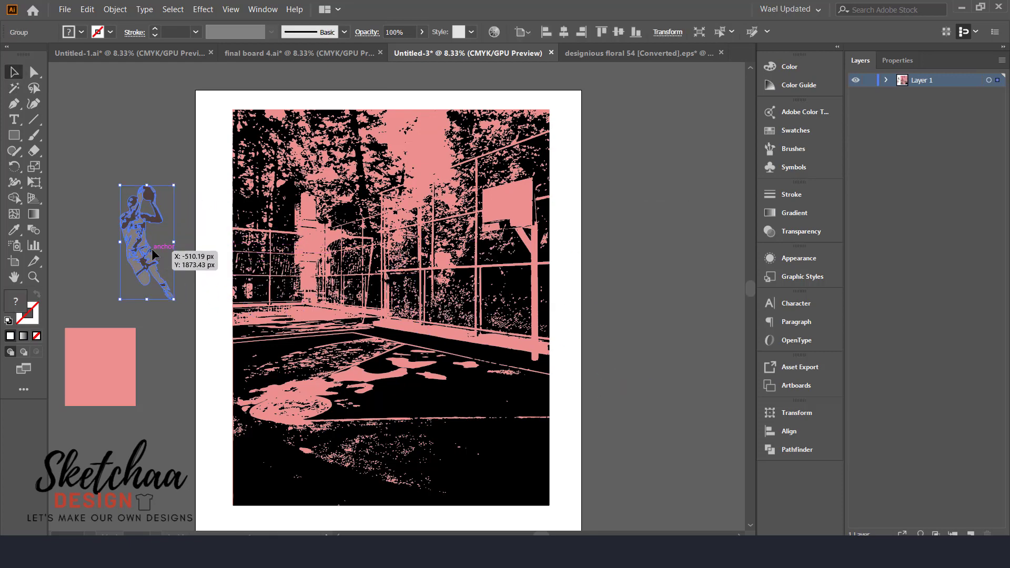
Select the player's dark brown shapes with the Magic Wand and recolor them with the black sampled from the court artwork.
{"action": "key", "text": "ctrl+equal"}
{"action": "key", "text": "ctrl+equal"}
{"action": "left_click", "coordinate": [338, 241]}
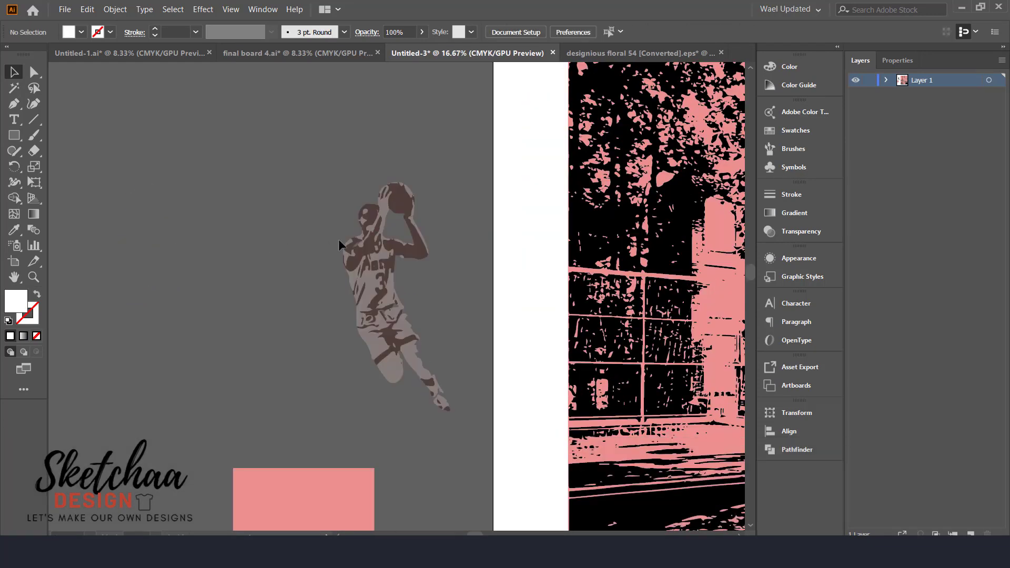
{"action": "left_click", "coordinate": [14, 90]}
{"action": "left_click", "coordinate": [418, 254]}
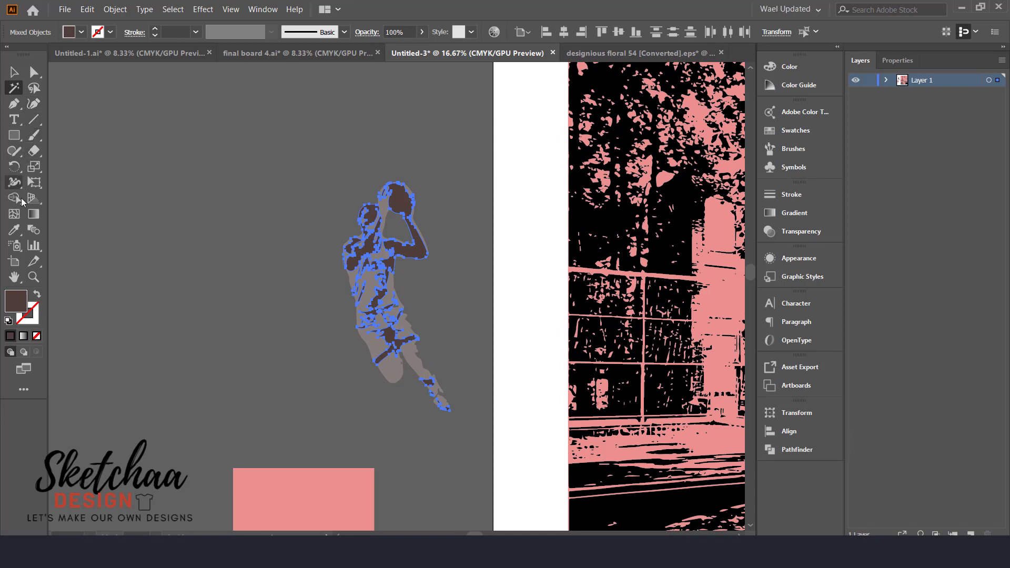
{"action": "left_click", "coordinate": [14, 229]}
{"action": "left_click", "coordinate": [613, 216]}
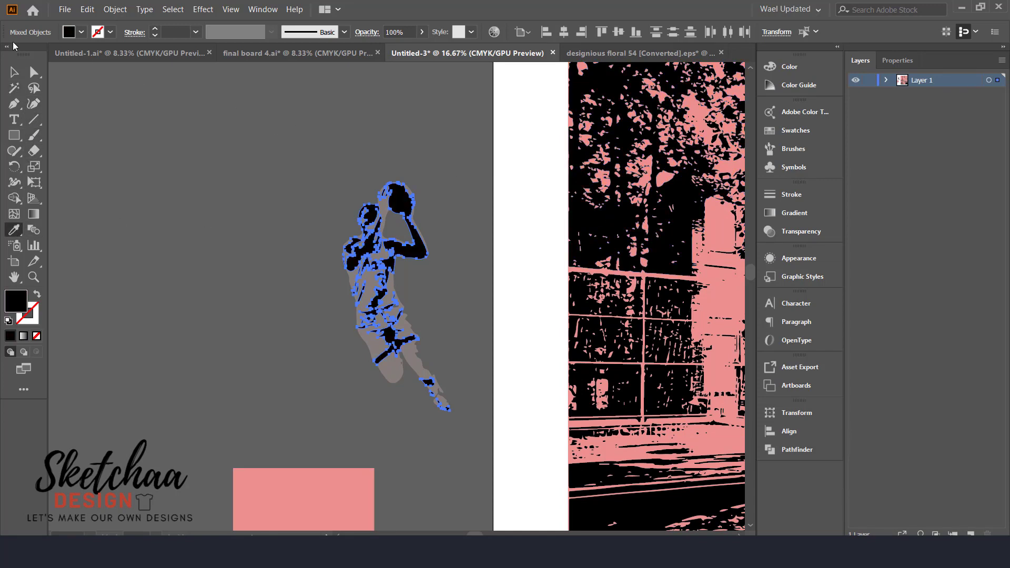
{"action": "key", "text": "v"}
{"action": "left_click", "coordinate": [131, 112]}
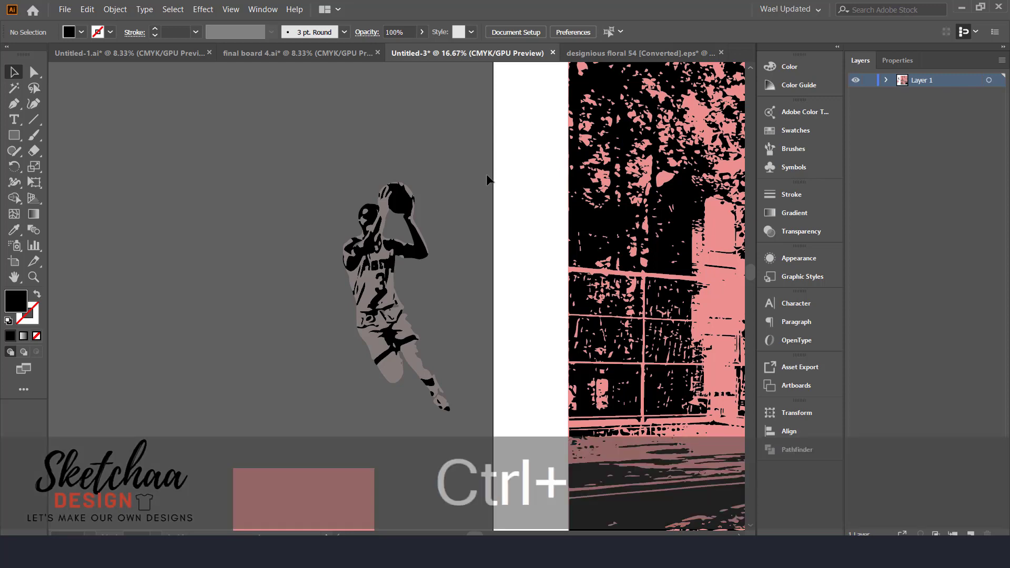
Select the player's gray-brown shapes with the Magic Wand and recolor them with the white sampled from the artboard.
{"action": "key", "text": "ctrl+equal"}
{"action": "key", "text": "ctrl+minus"}
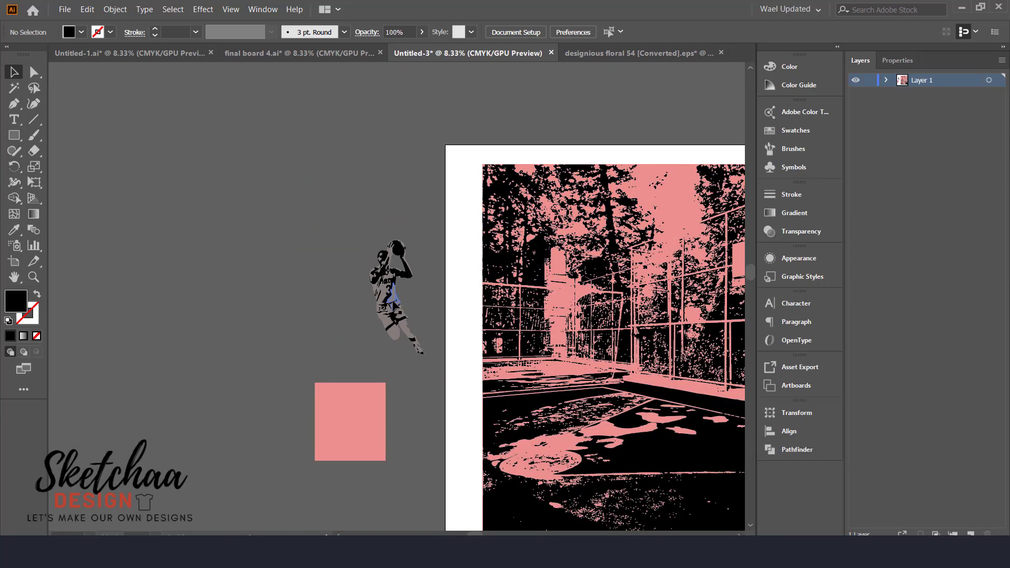
{"action": "left_click", "coordinate": [393, 302]}
{"action": "left_click", "coordinate": [14, 88]}
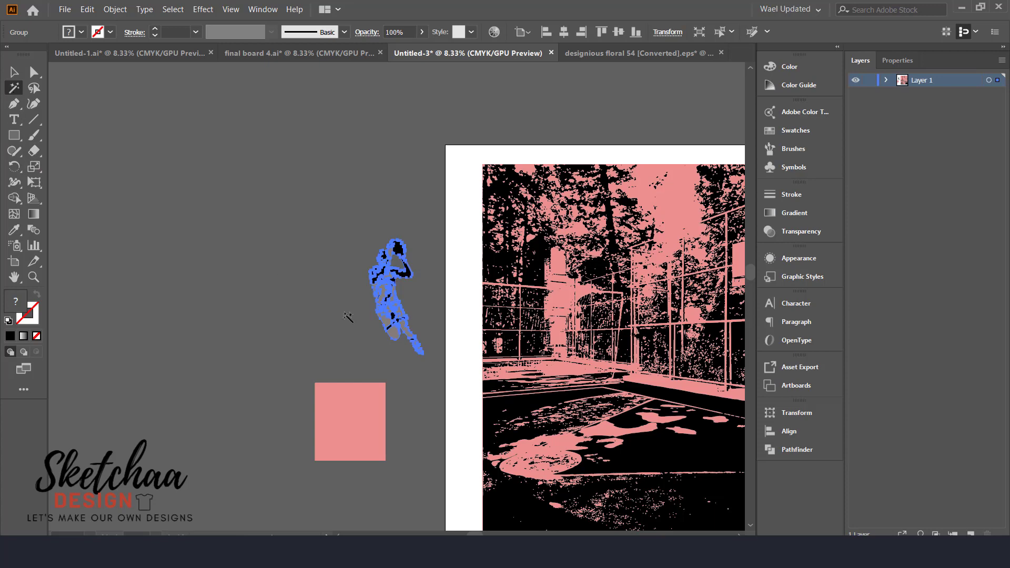
{"action": "key", "text": "ctrl+equal"}
{"action": "key", "text": "ctrl+equal"}
{"action": "key", "text": "ctrl+equal"}
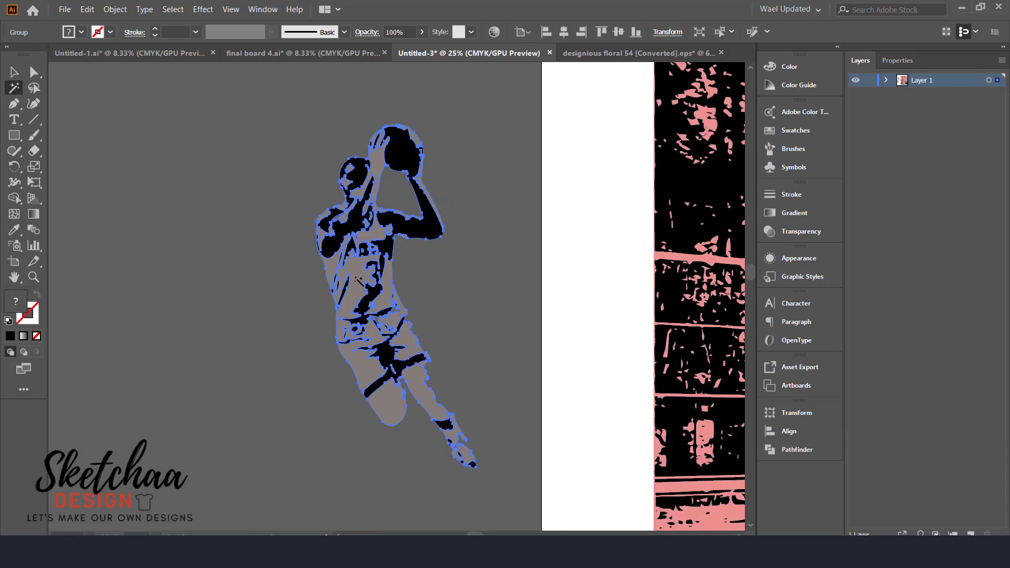
{"action": "left_click", "coordinate": [358, 279]}
{"action": "left_click", "coordinate": [14, 230]}
{"action": "left_click", "coordinate": [604, 300]}
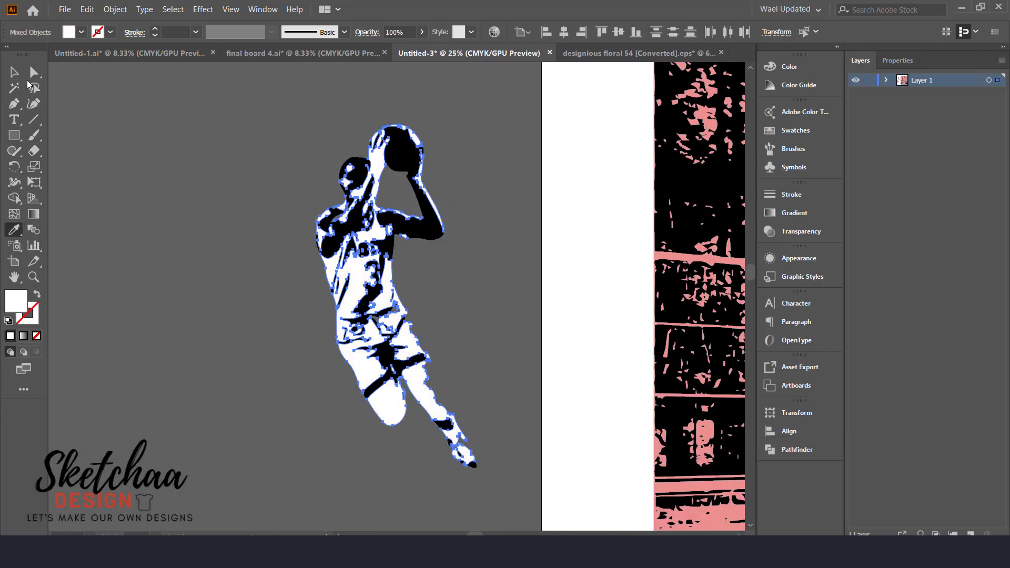
{"action": "left_click", "coordinate": [14, 72]}
{"action": "left_click", "coordinate": [189, 132]}
Bring the player in front of the court by cutting and pasting it, and place it on the middle of the court floor.
{"action": "key", "text": "ctrl+minus"}
{"action": "key", "text": "ctrl+minus"}
{"action": "key", "text": "ctrl+minus"}
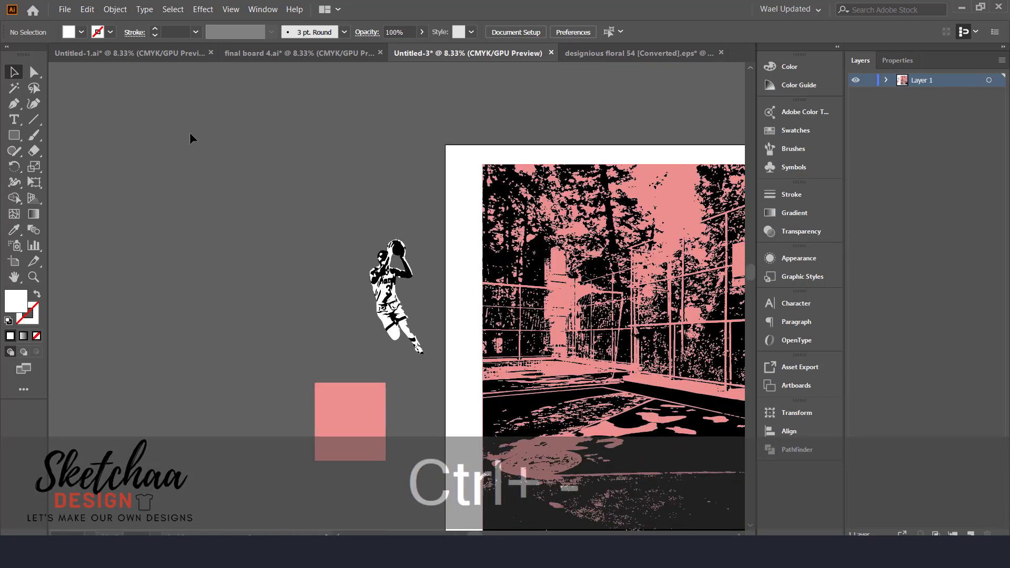
{"action": "left_click_drag", "start_coordinate": [399, 305], "coordinate": [622, 441]}
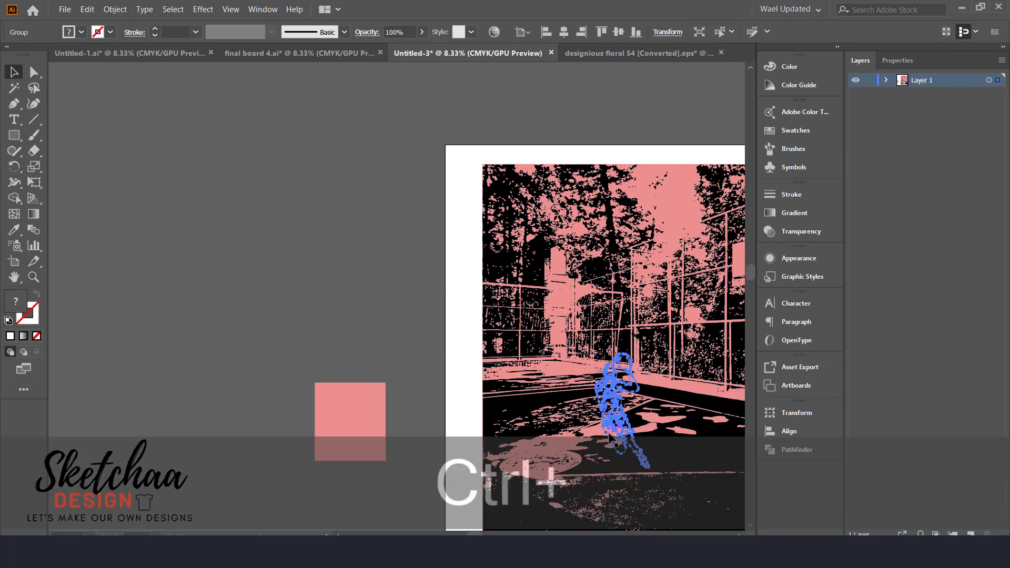
{"action": "key", "text": "ctrl+x"}
{"action": "key", "text": "ctrl+v"}
{"action": "key", "text": "space"}
{"action": "left_click_drag", "start_coordinate": [683, 387], "coordinate": [418, 346]}
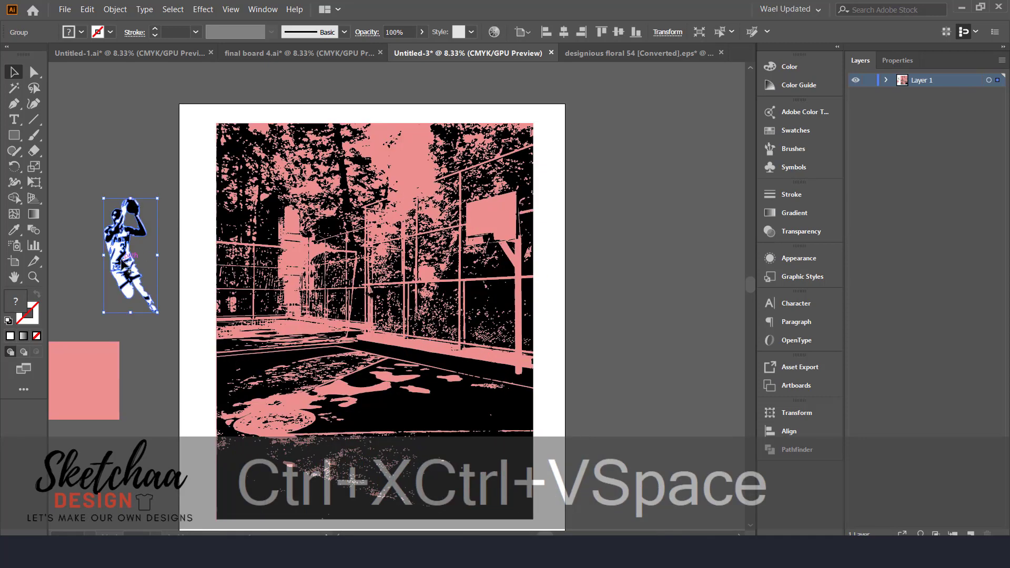
{"action": "left_click_drag", "start_coordinate": [133, 256], "coordinate": [362, 379]}
{"action": "left_click", "coordinate": [625, 344]}
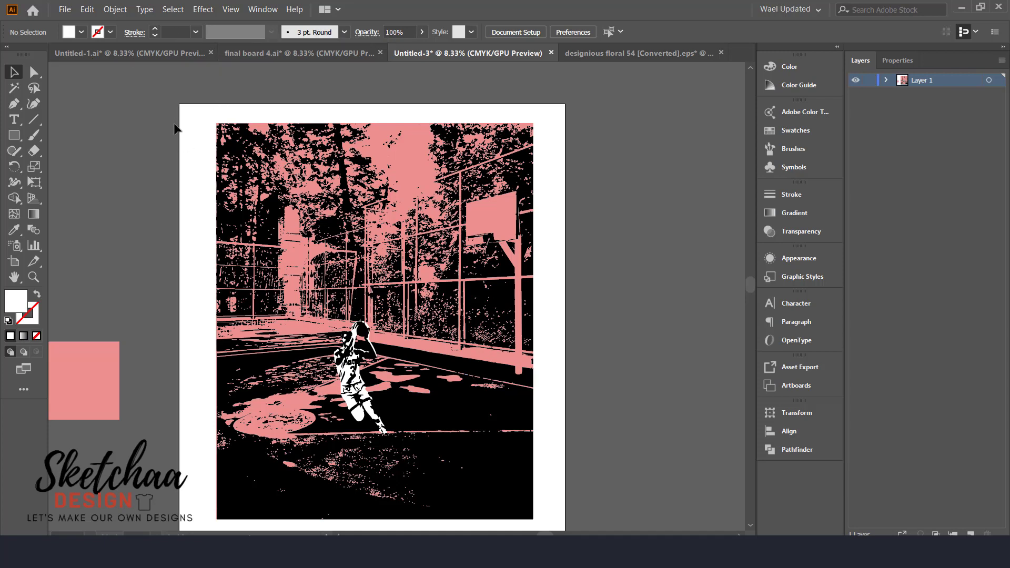
Draw a right triangle about 1679 px wide and 844 px tall over the court's upper-left trees with the Pen tool.
{"action": "left_click", "coordinate": [15, 135]}
{"action": "key", "text": "p"}
{"action": "left_click", "coordinate": [388, 145]}
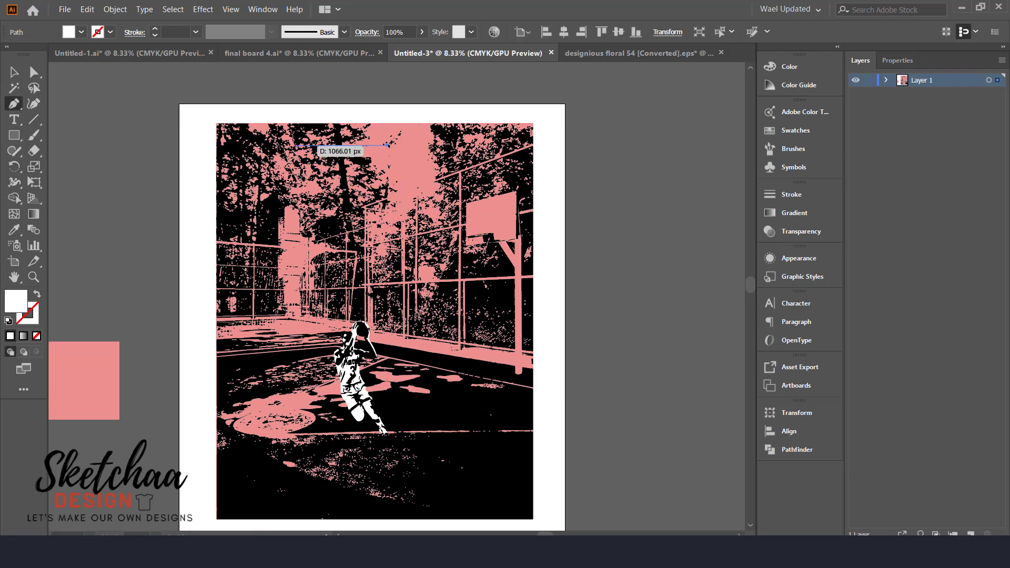
{"action": "left_click", "coordinate": [242, 144], "text": "shift"}
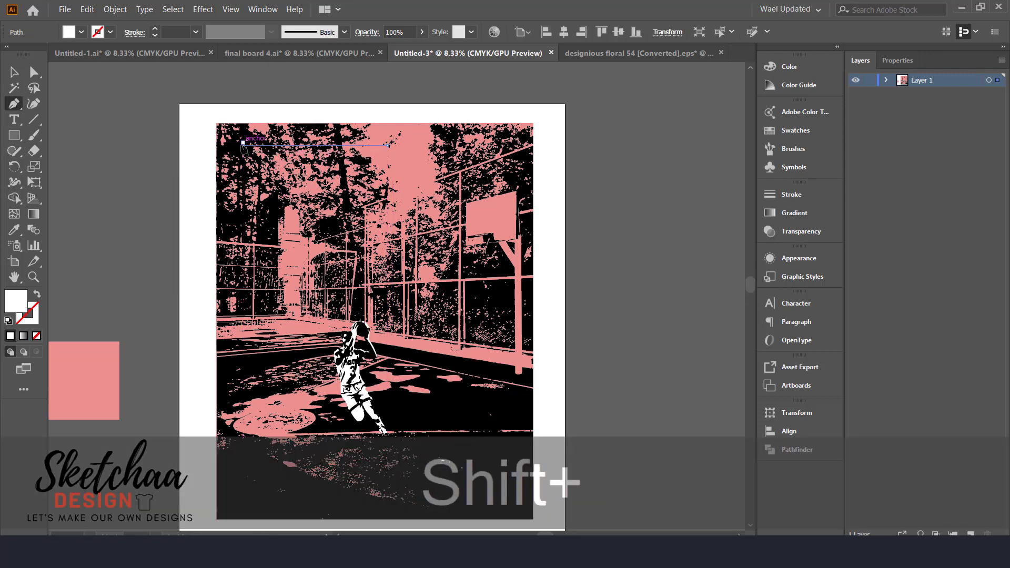
{"action": "left_click", "coordinate": [242, 217], "text": "shift"}
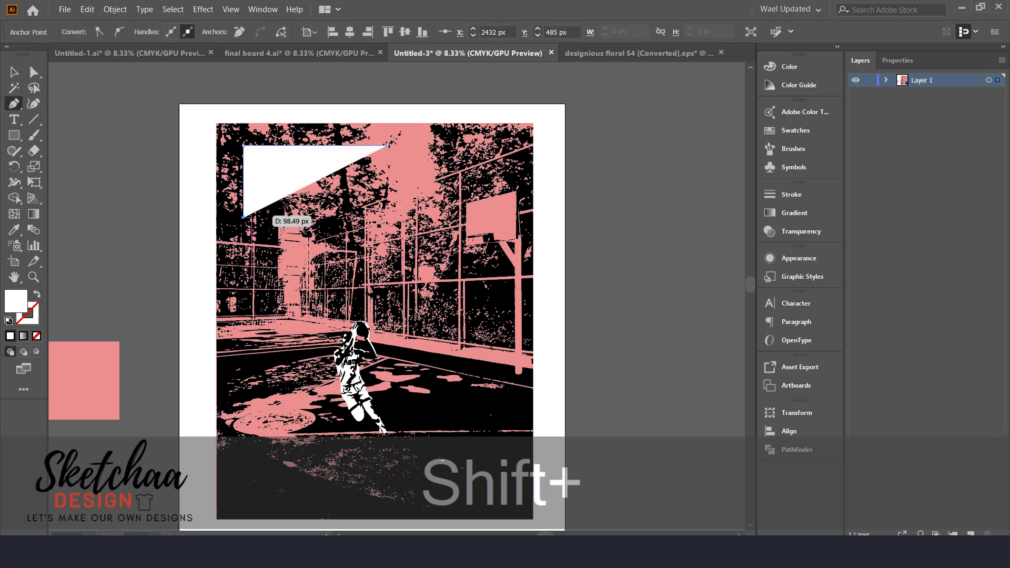
{"action": "left_click", "coordinate": [388, 145], "text": "shift"}
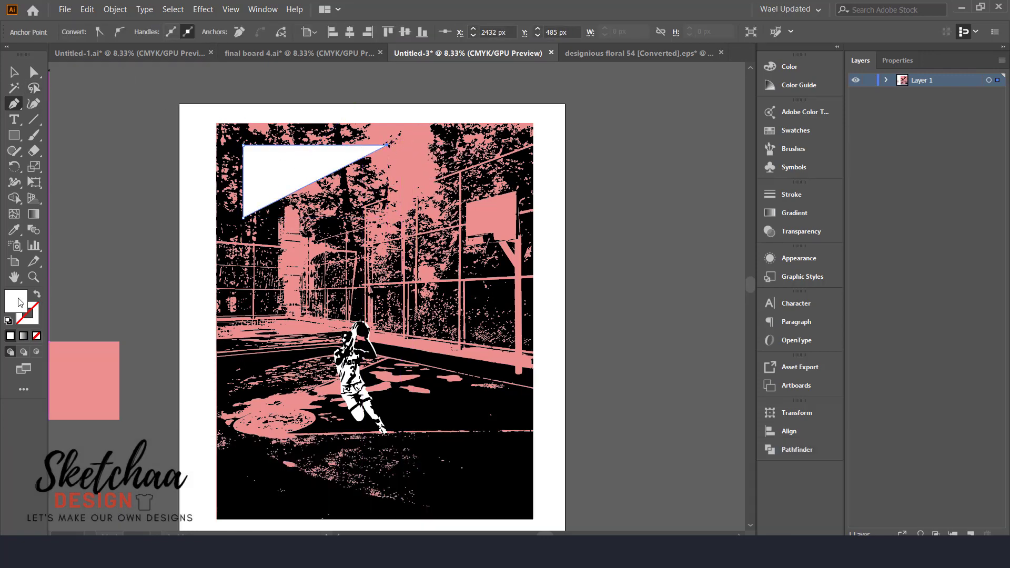
Fill the triangle with the black sampled from the court and stretch it wider to the right.
{"action": "double_click", "coordinate": [20, 302]}
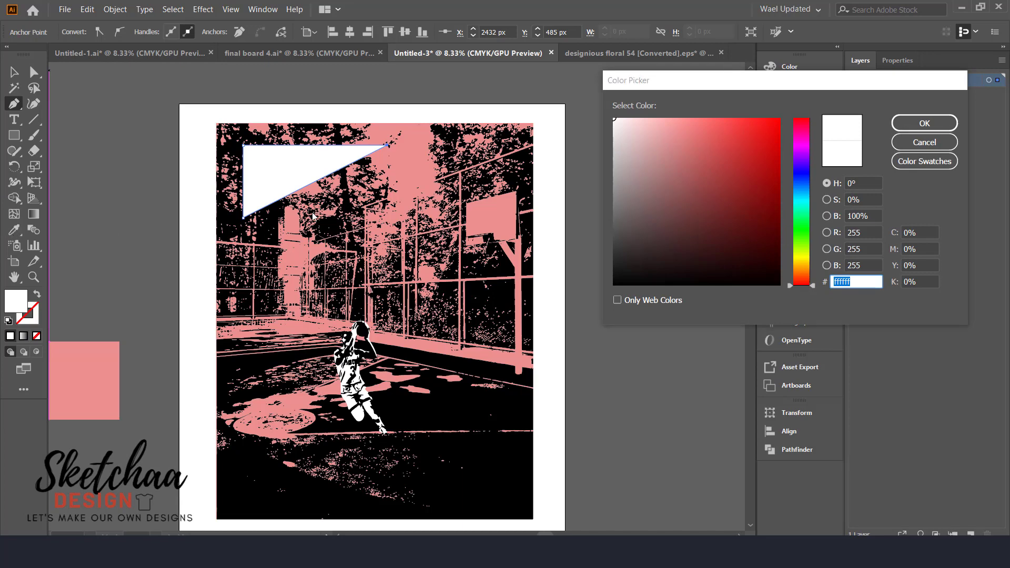
{"action": "left_click", "coordinate": [922, 142]}
{"action": "left_click", "coordinate": [14, 230]}
{"action": "left_click", "coordinate": [294, 379]}
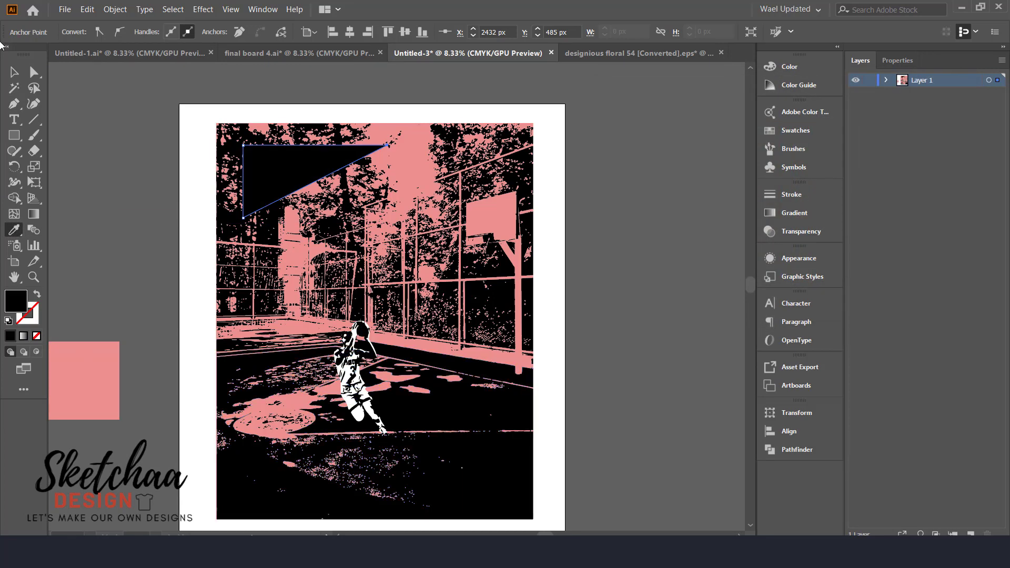
{"action": "left_click", "coordinate": [14, 72]}
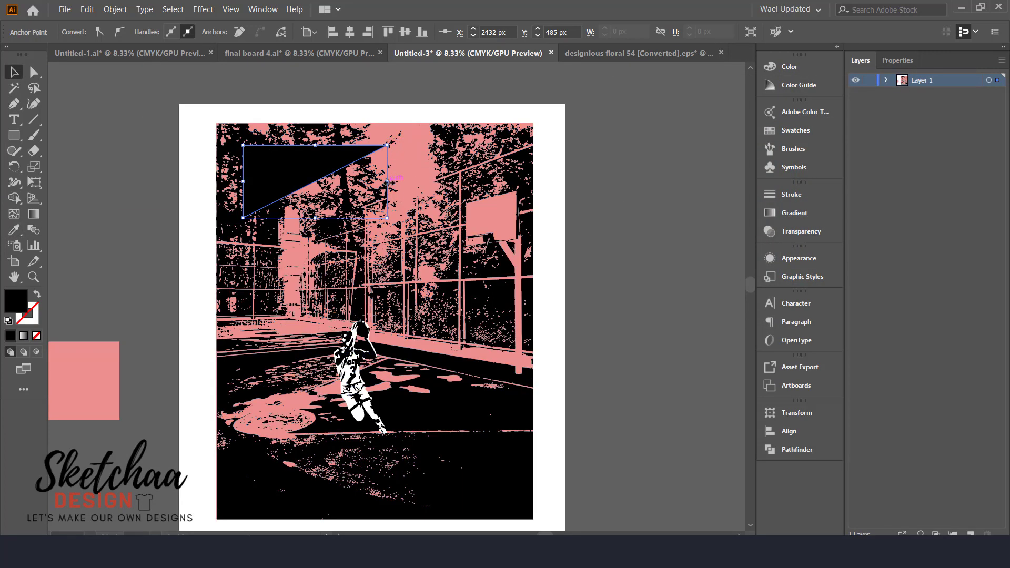
{"action": "left_click_drag", "start_coordinate": [388, 145], "coordinate": [434, 150]}
{"action": "left_click", "coordinate": [97, 125]}
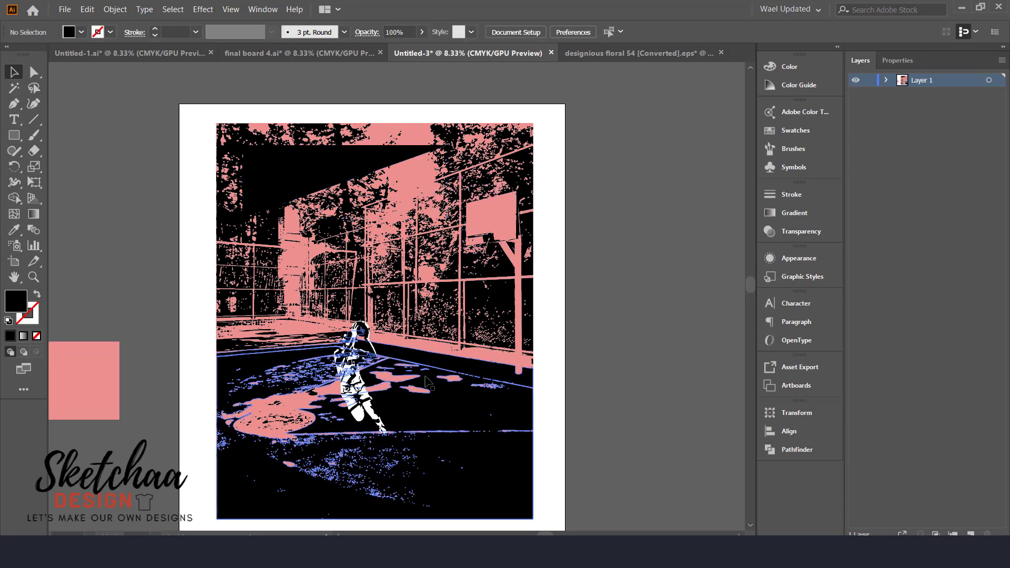
Add a placeholder text line to the left of the artboard and set its font size to 300 pt.
{"action": "left_click", "coordinate": [6, 115]}
{"action": "left_click", "coordinate": [90, 183]}
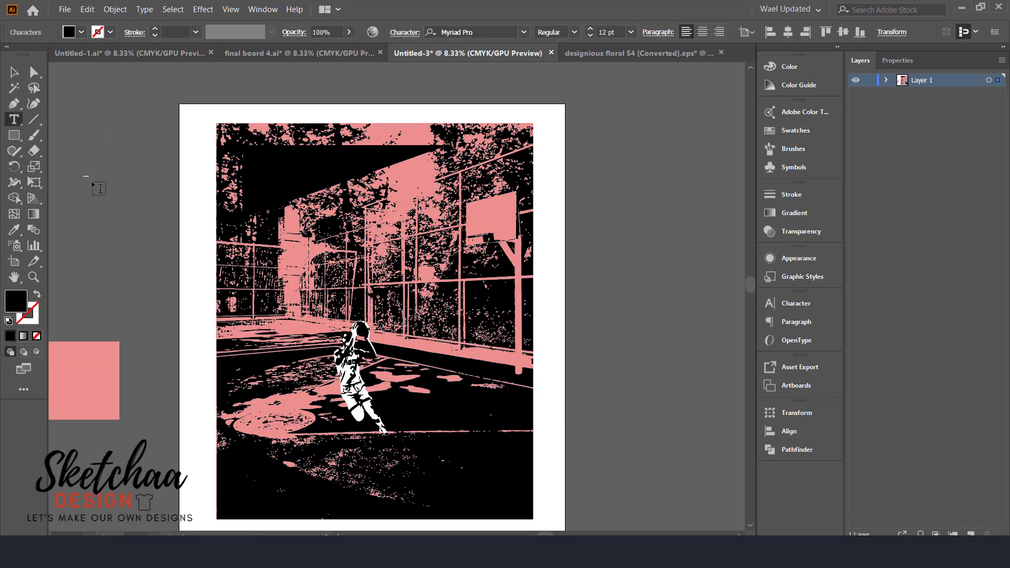
{"action": "left_click", "coordinate": [610, 30]}
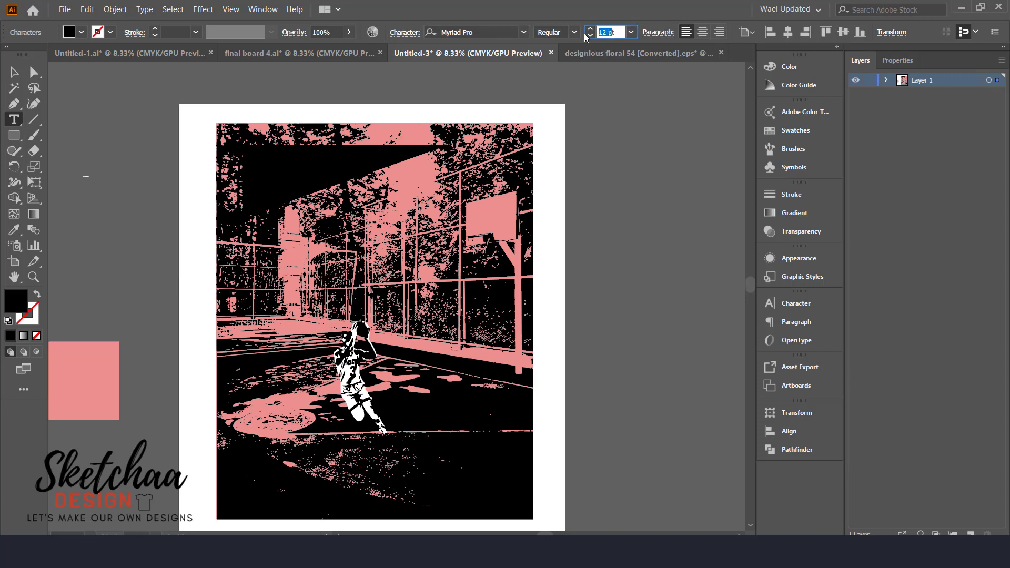
{"action": "key", "text": "Escape"}
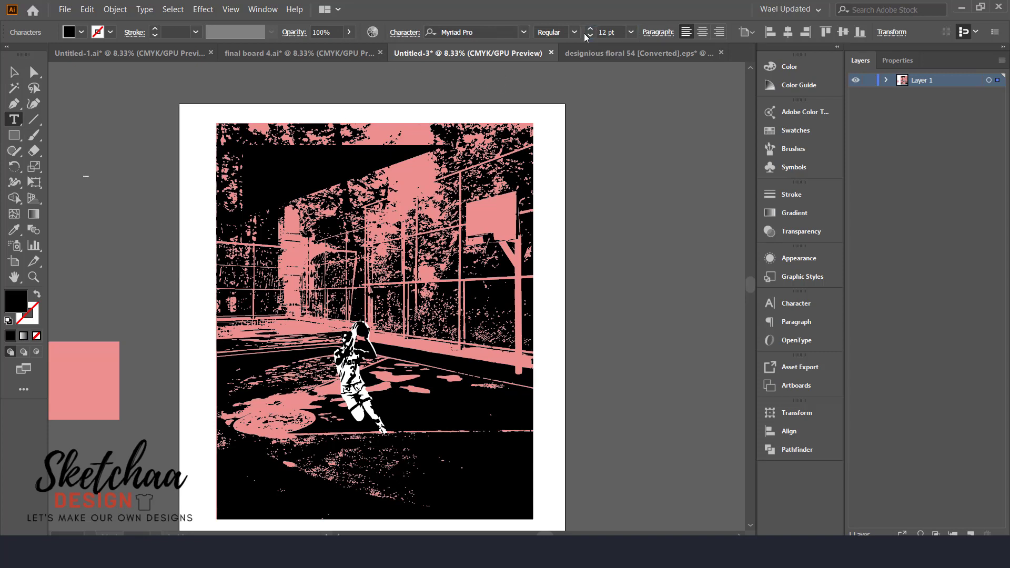
{"action": "left_click", "coordinate": [16, 73]}
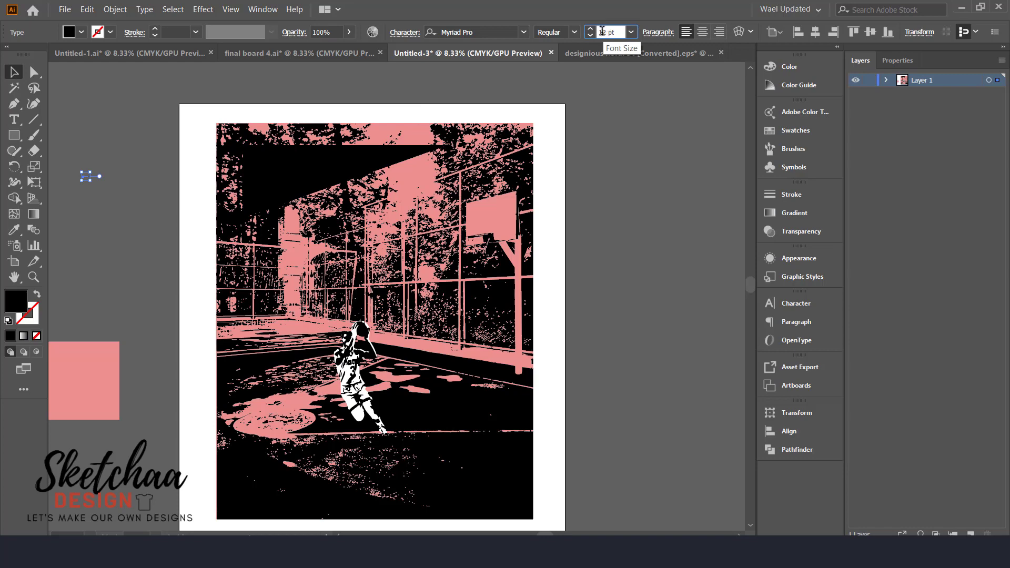
{"action": "key", "text": "Return"}
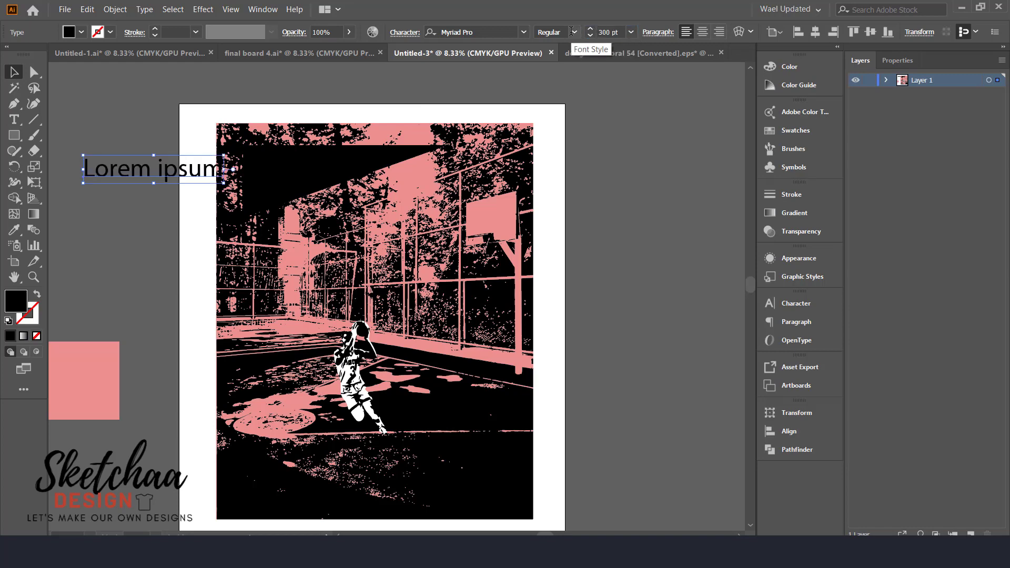
Replace the placeholder text with "FRESH" and set its font to 28 Days Later.
{"action": "double_click", "coordinate": [116, 172]}
{"action": "key", "text": "ctrl+a"}
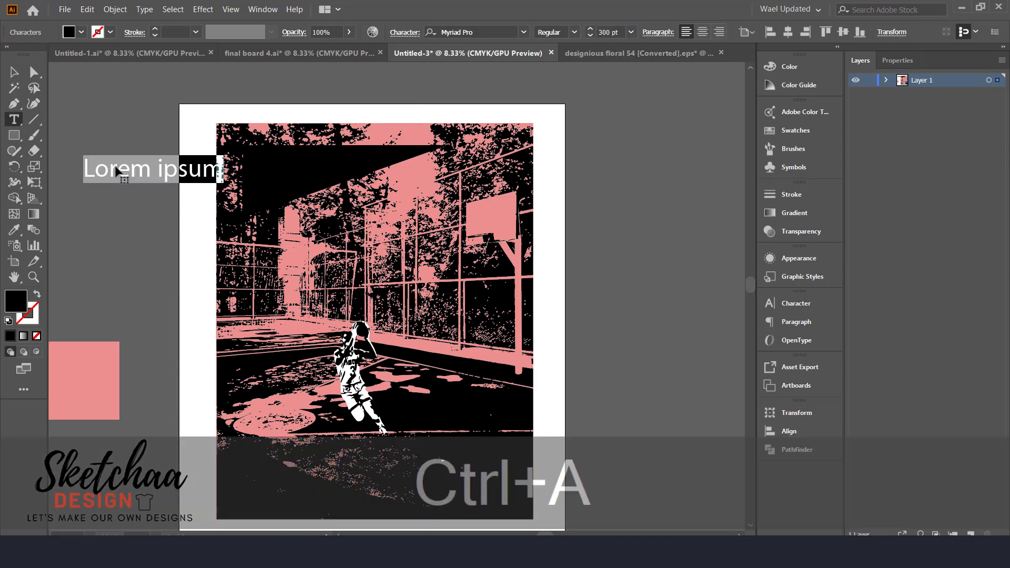
{"action": "type", "text": "FRES"}
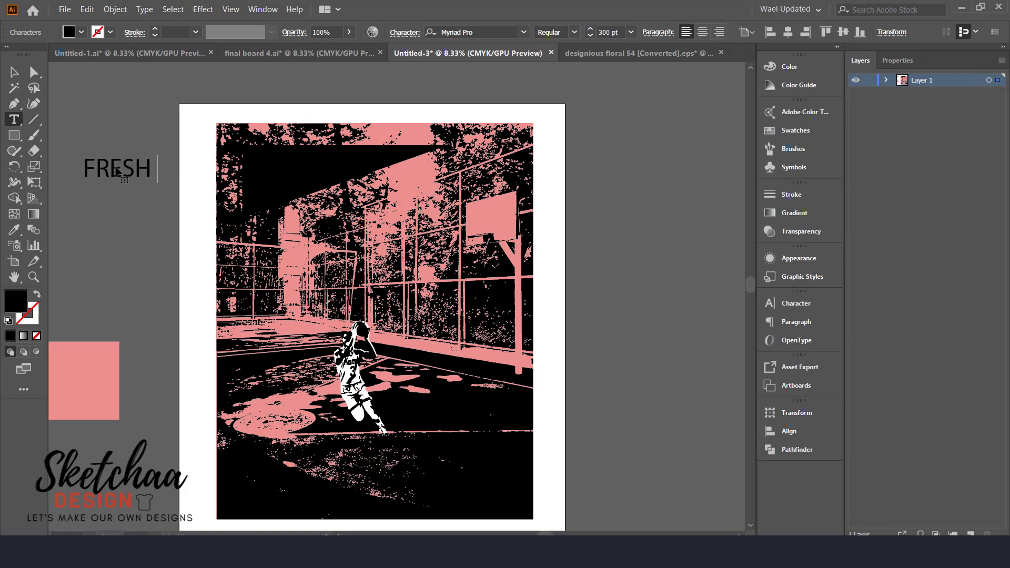
{"action": "type", "text": "H"}
{"action": "key", "text": "Escape"}
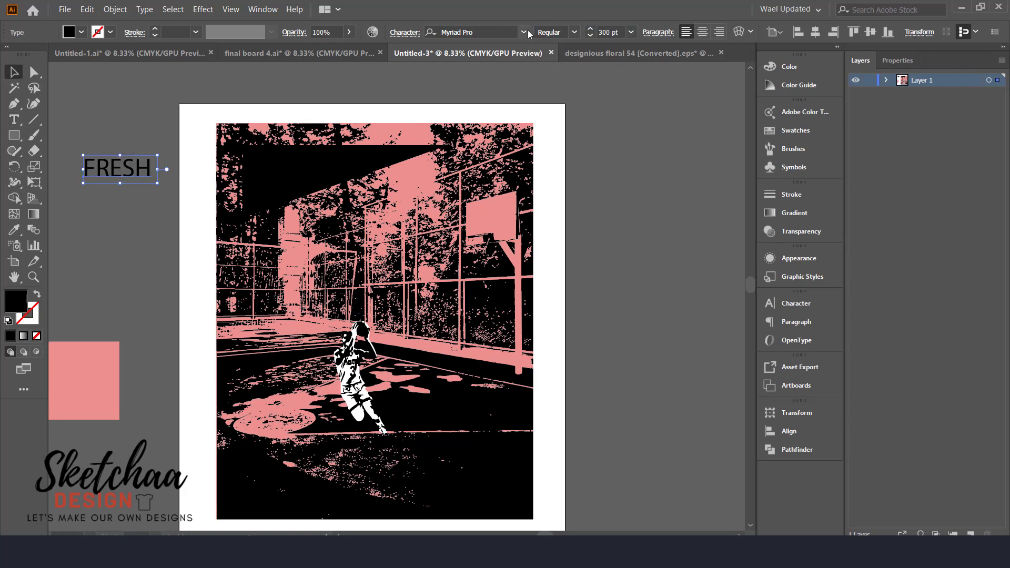
{"action": "left_click", "coordinate": [523, 32]}
{"action": "left_click", "coordinate": [602, 120]}
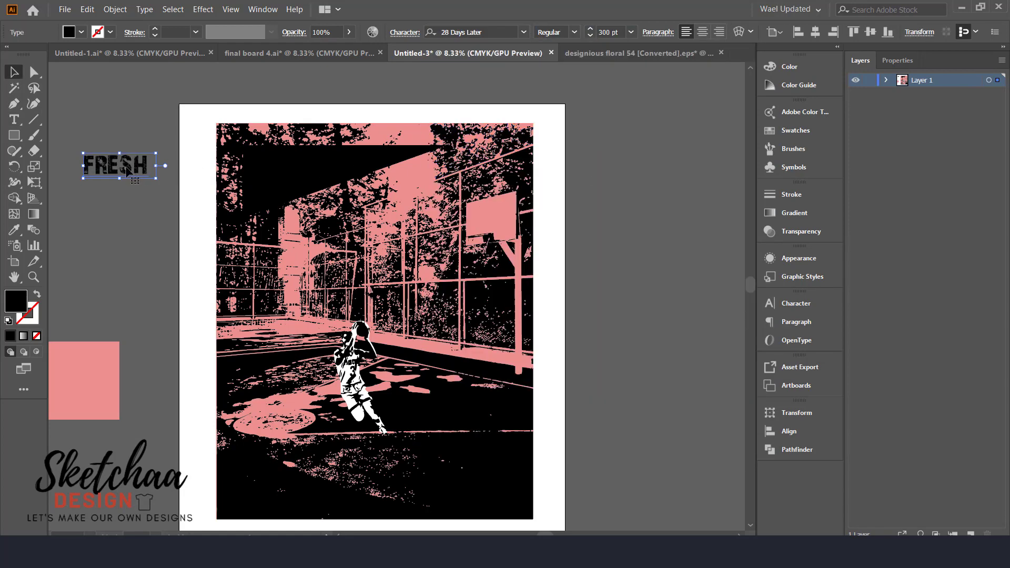
Move the FRESH text onto the court's upper-left area just below the black triangle and fill it with white.
{"action": "left_click_drag", "start_coordinate": [127, 170], "coordinate": [319, 217]}
{"action": "left_click", "coordinate": [81, 32]}
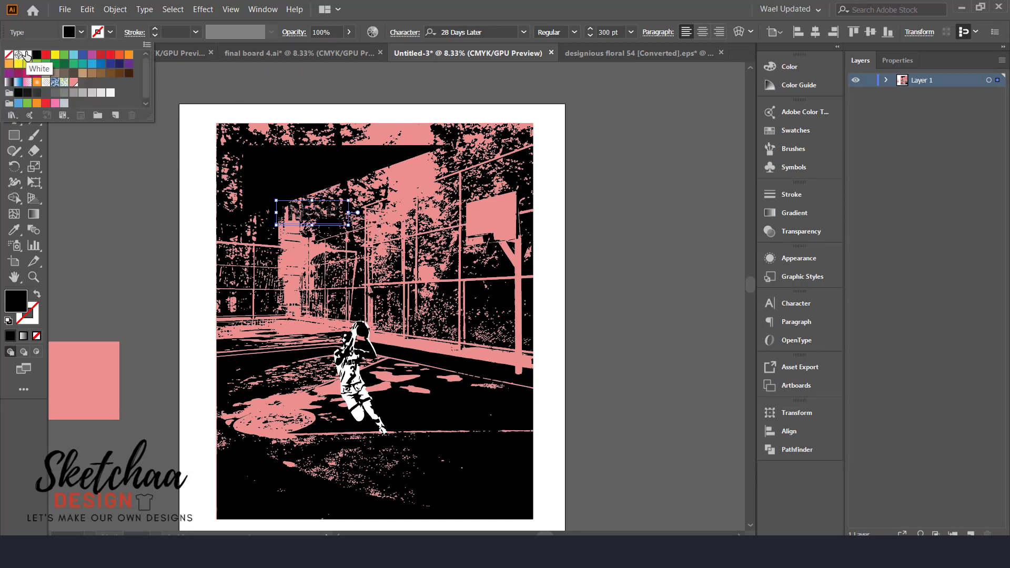
{"action": "left_click", "coordinate": [28, 55]}
{"action": "left_click", "coordinate": [641, 238]}
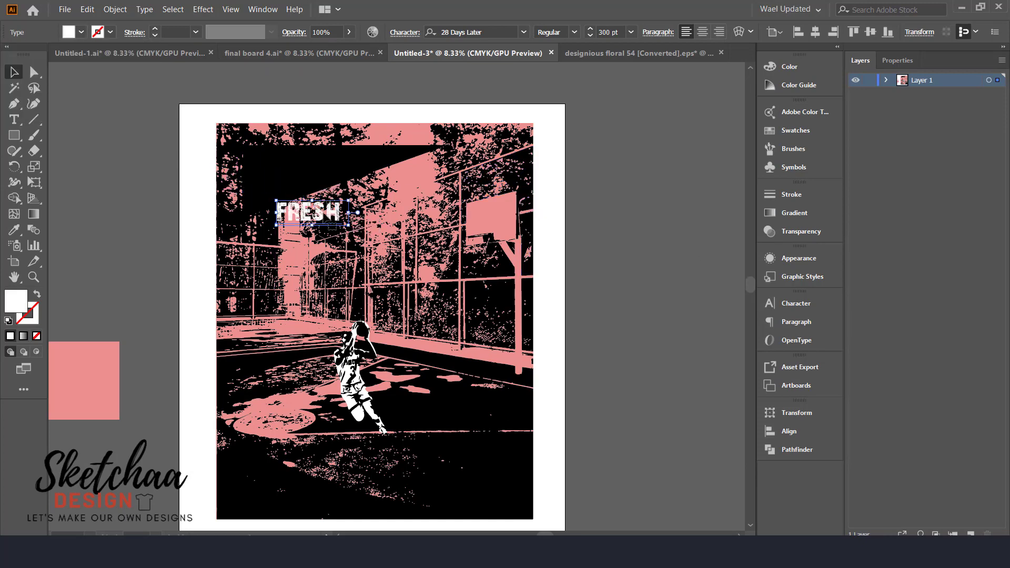
Enlarge the FRESH text to about 1202 pt so it spans the court, and place it just above the player.
{"action": "left_click_drag", "start_coordinate": [332, 238], "coordinate": [418, 276]}
{"action": "left_click_drag", "start_coordinate": [347, 220], "coordinate": [472, 309]}
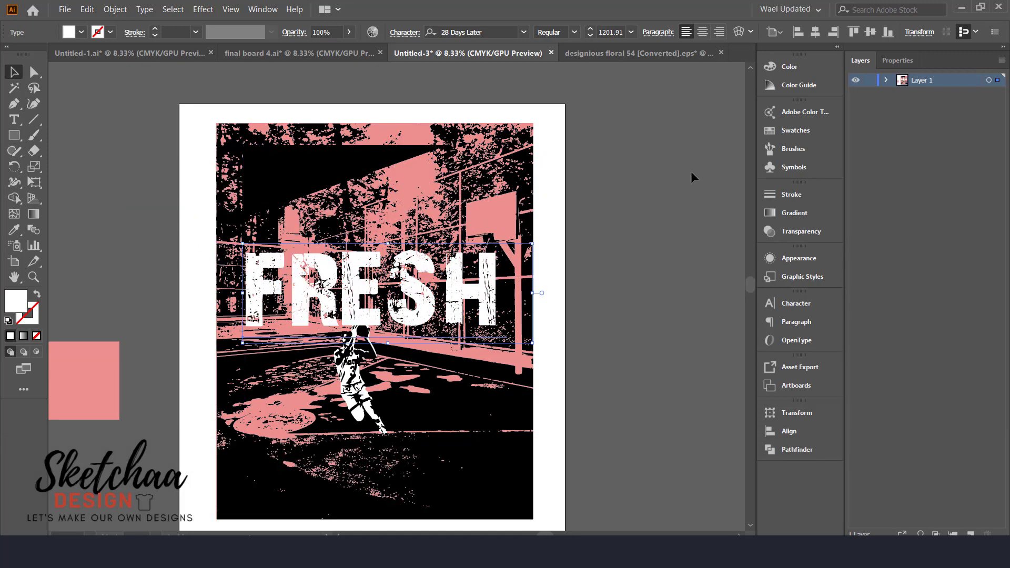
{"action": "left_click", "coordinate": [691, 174]}
{"action": "left_click_drag", "start_coordinate": [411, 296], "coordinate": [417, 195]}
{"action": "left_click_drag", "start_coordinate": [429, 274], "coordinate": [429, 274]}
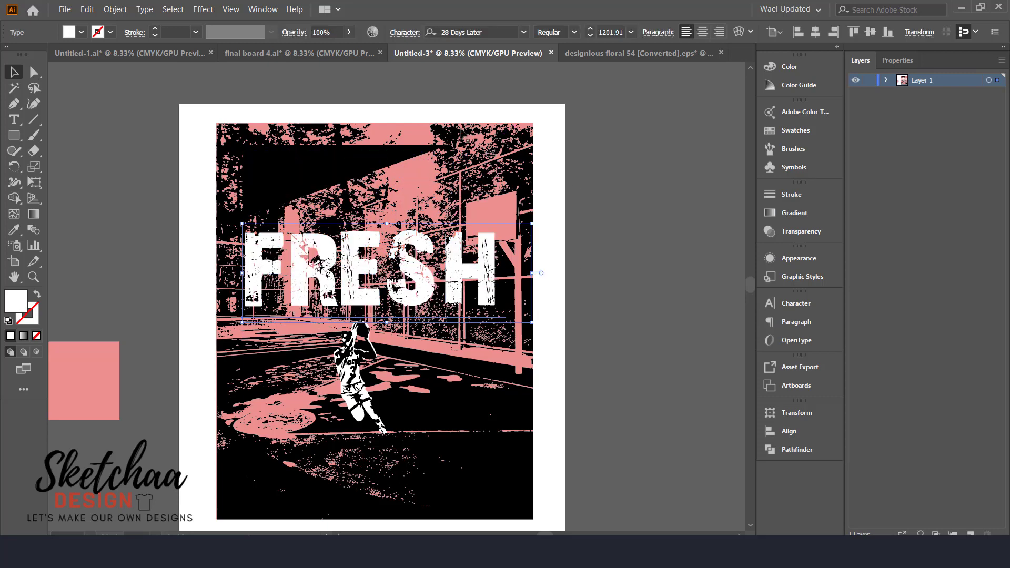
Group the black triangle with the court artwork and move the FRESH text up over the court's upper part.
{"action": "left_click", "coordinate": [391, 163], "text": "shift"}
{"action": "key", "text": "ctrl+g"}
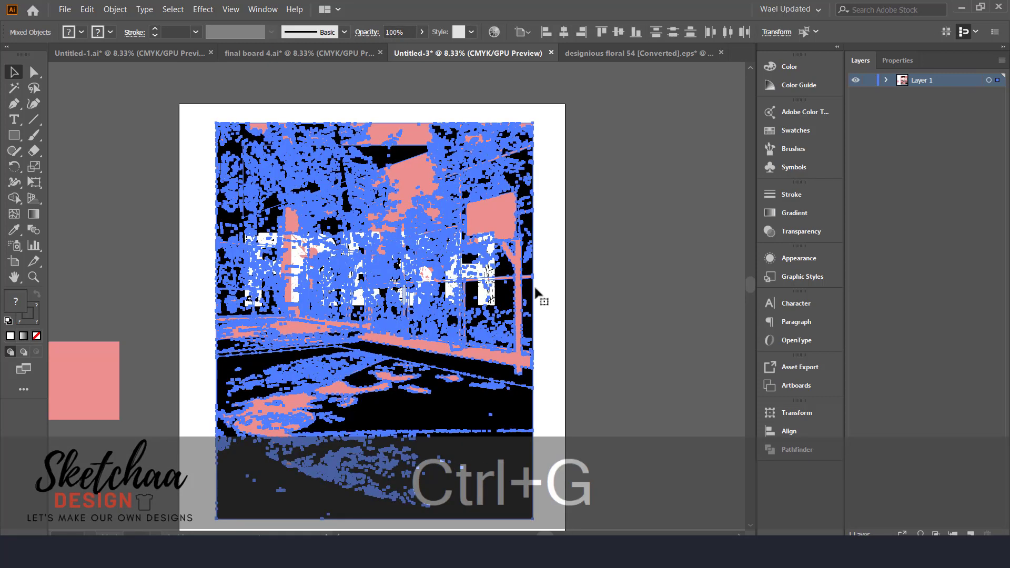
{"action": "left_click", "coordinate": [535, 294]}
{"action": "left_click_drag", "start_coordinate": [496, 269], "coordinate": [495, 191]}
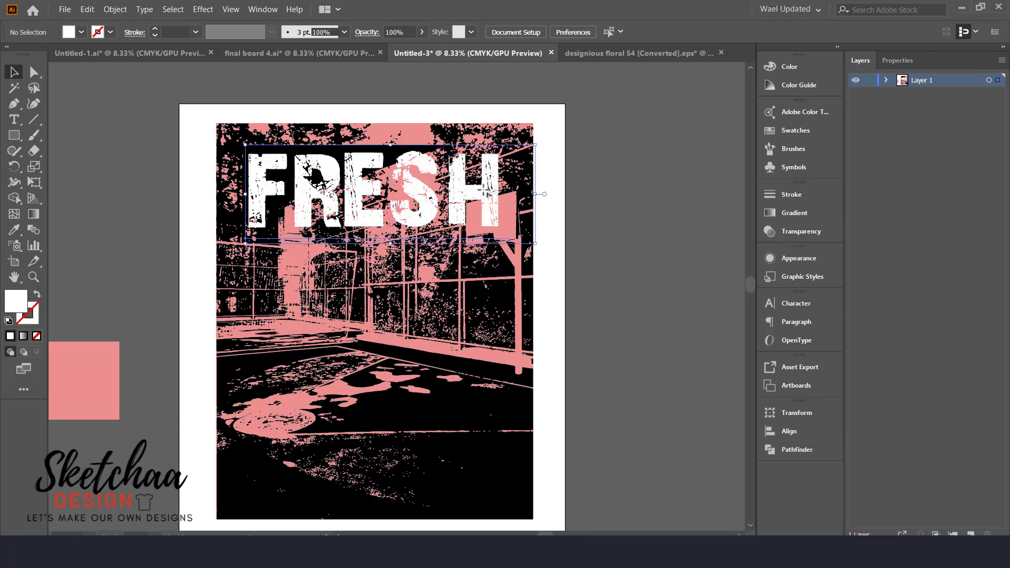
{"action": "left_click", "coordinate": [608, 282]}
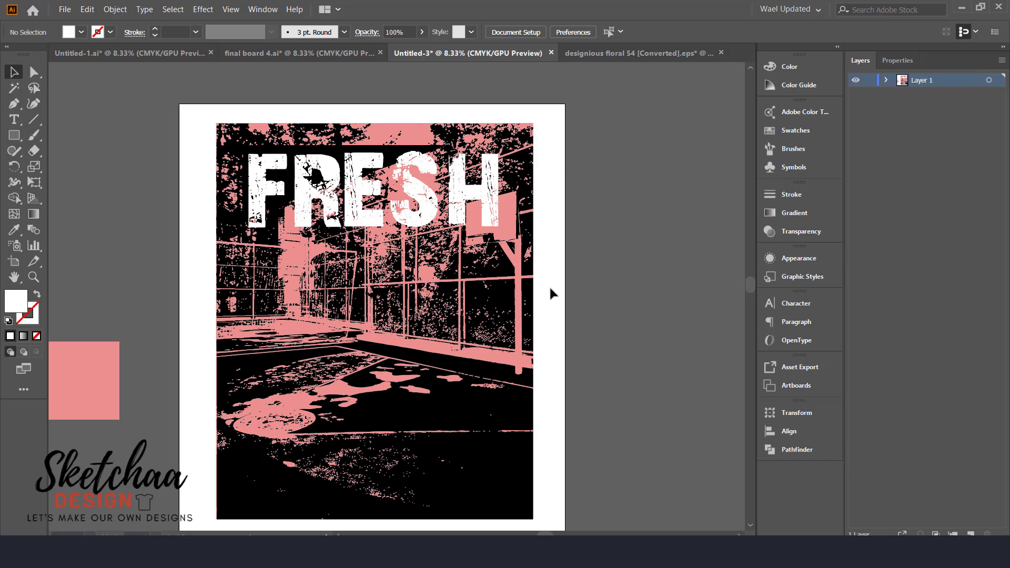
Move the grouped court off to the left of the artboard to uncover the player hidden behind it.
{"action": "left_click", "coordinate": [358, 388]}
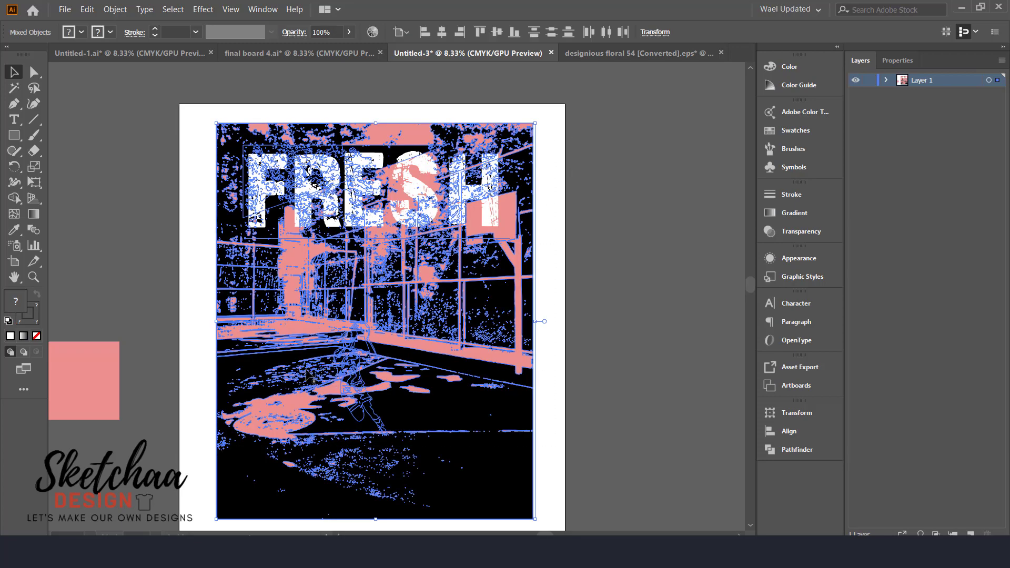
{"action": "left_click", "coordinate": [357, 388], "text": "shift"}
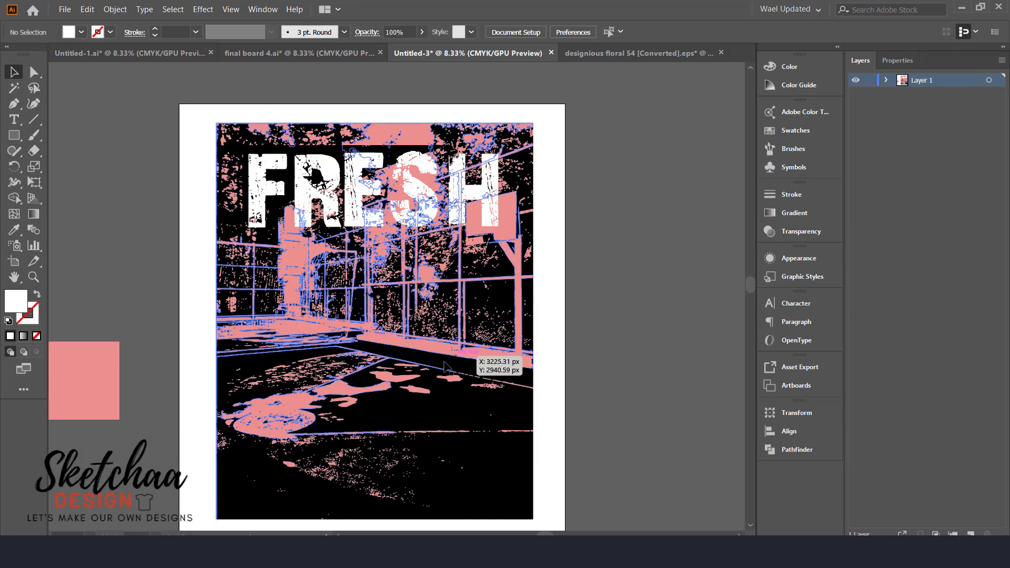
{"action": "left_click_drag", "start_coordinate": [400, 368], "coordinate": [268, 296]}
{"action": "left_click_drag", "start_coordinate": [302, 383], "coordinate": [209, 385]}
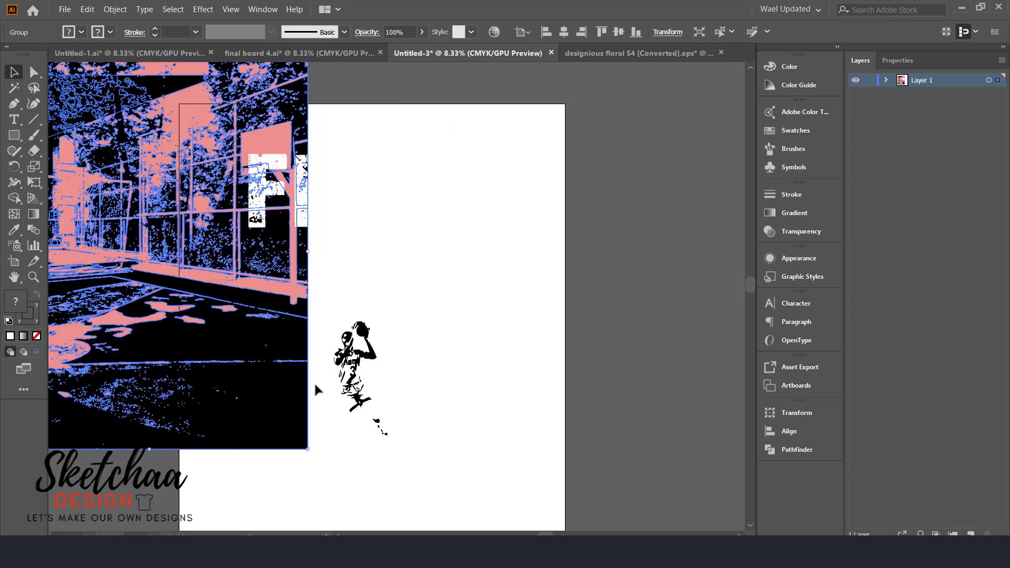
Cut the player, paste it in front, and place it on the empty canvas right of the artboard.
{"action": "left_click", "coordinate": [336, 425]}
{"action": "key", "text": "ctrl+x"}
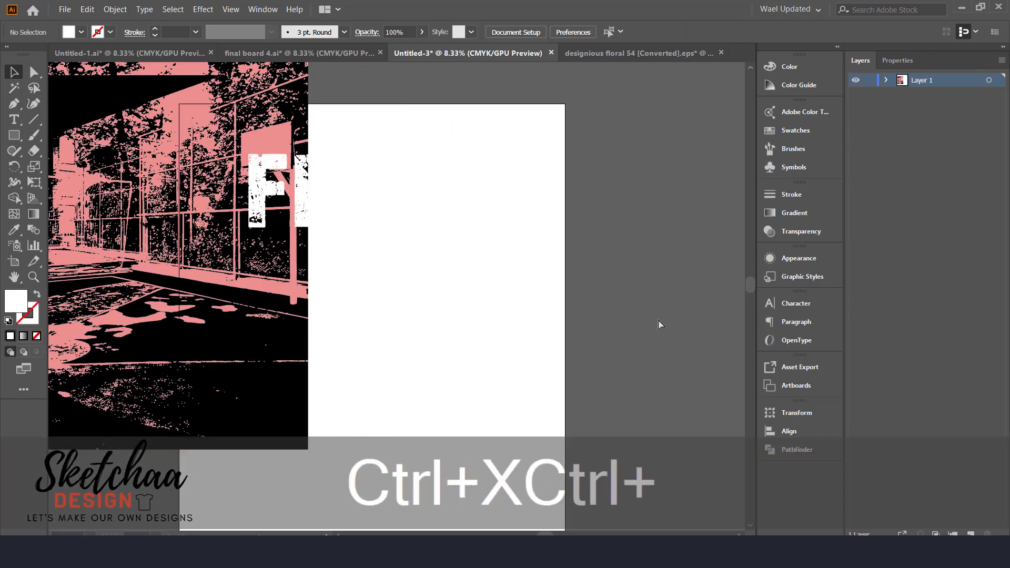
{"action": "key", "text": "ctrl+f"}
{"action": "left_click_drag", "start_coordinate": [356, 395], "coordinate": [633, 344]}
Move the court back onto the artboard and shift the FRESH text slightly up over its upper part.
{"action": "left_click_drag", "start_coordinate": [255, 289], "coordinate": [483, 348]}
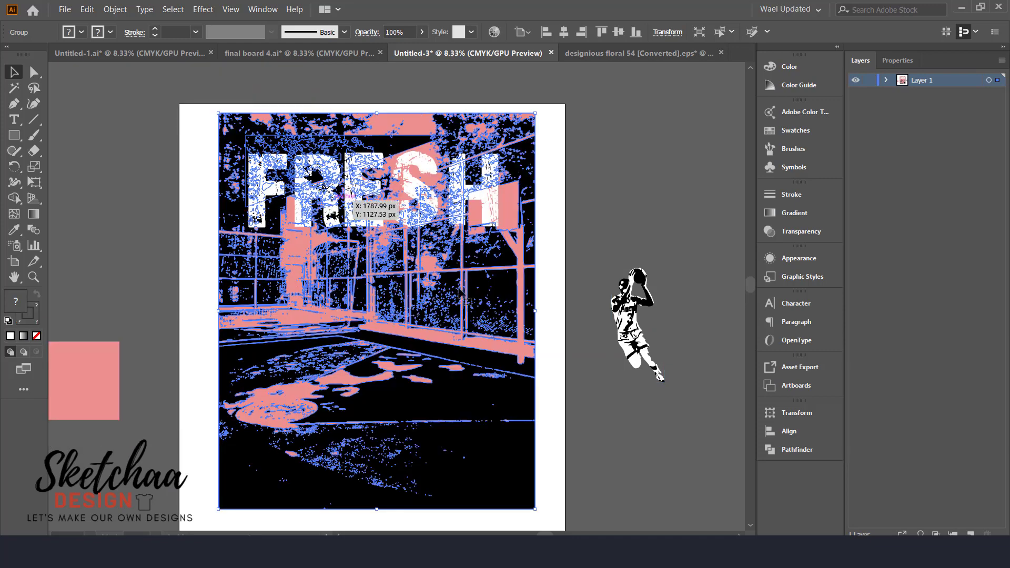
{"action": "left_click", "coordinate": [560, 189]}
{"action": "left_click_drag", "start_coordinate": [365, 207], "coordinate": [364, 196]}
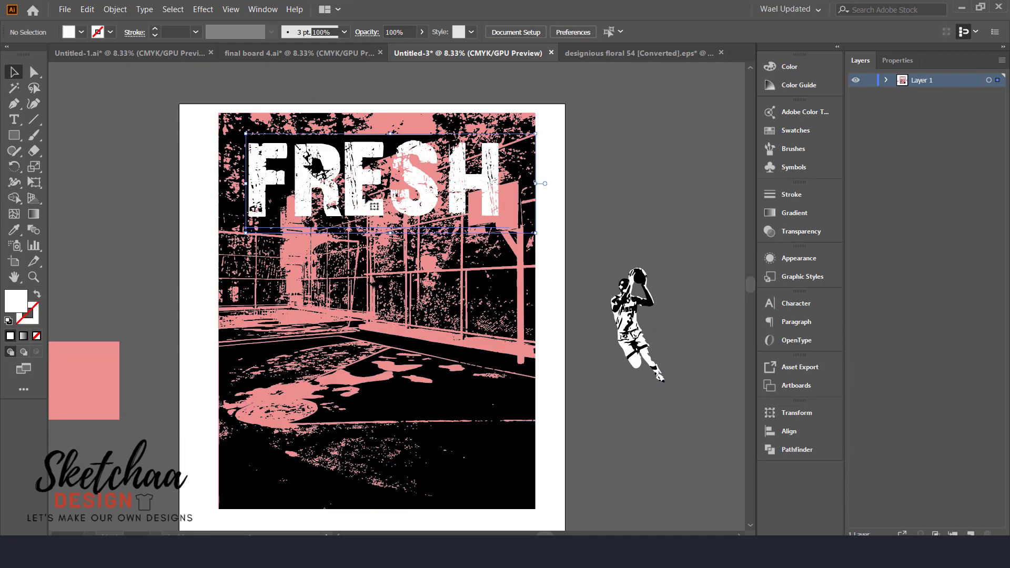
{"action": "left_click", "coordinate": [569, 167]}
Duplicate the FRESH text straight below the original and change the copy's wording to "START".
{"action": "left_click", "coordinate": [306, 185]}
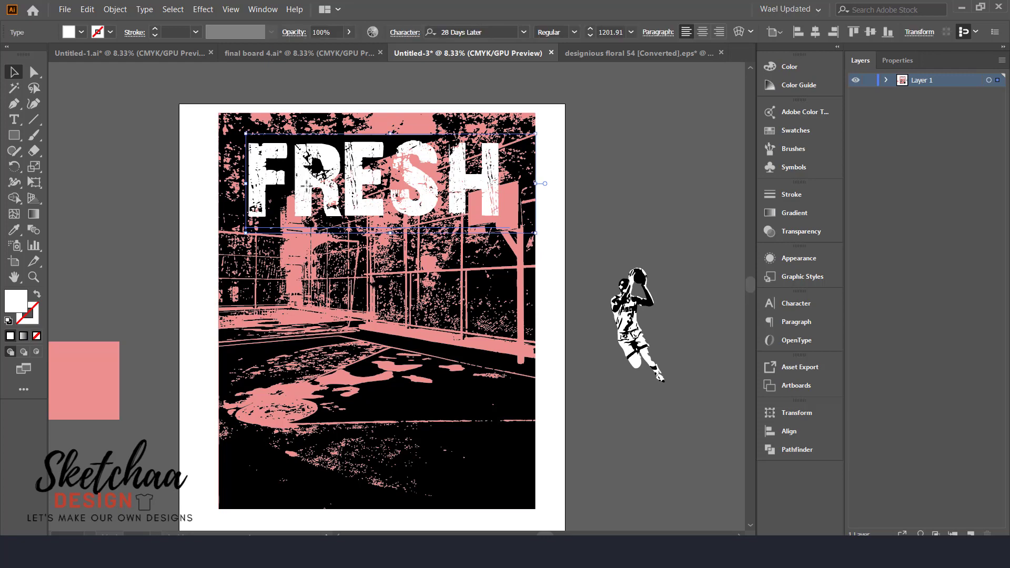
{"action": "left_click_drag", "start_coordinate": [307, 185], "coordinate": [306, 300]}
{"action": "key", "text": "t"}
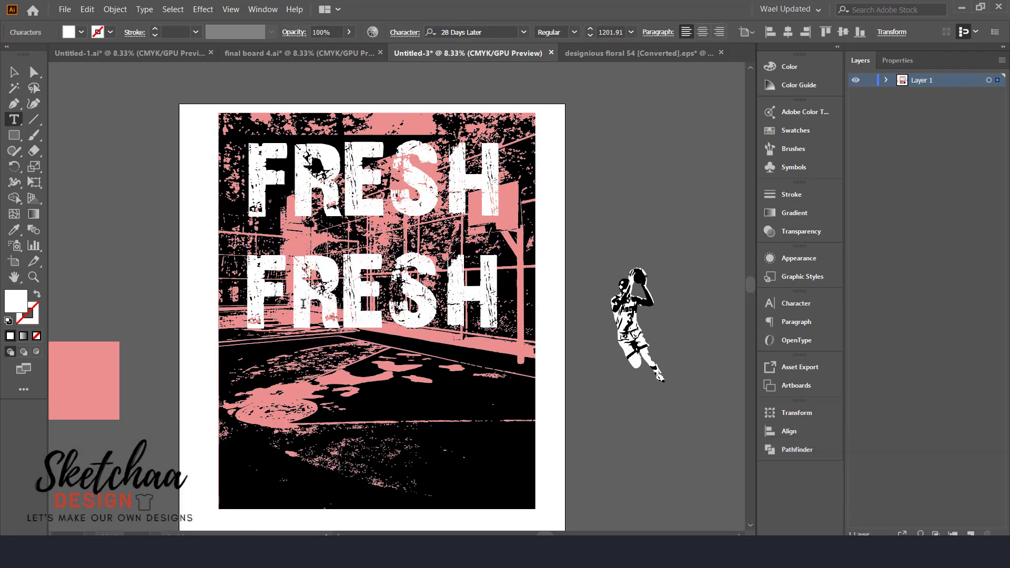
{"action": "left_click", "coordinate": [303, 304]}
{"action": "key", "text": "ctrl+a"}
{"action": "type", "text": "START"}
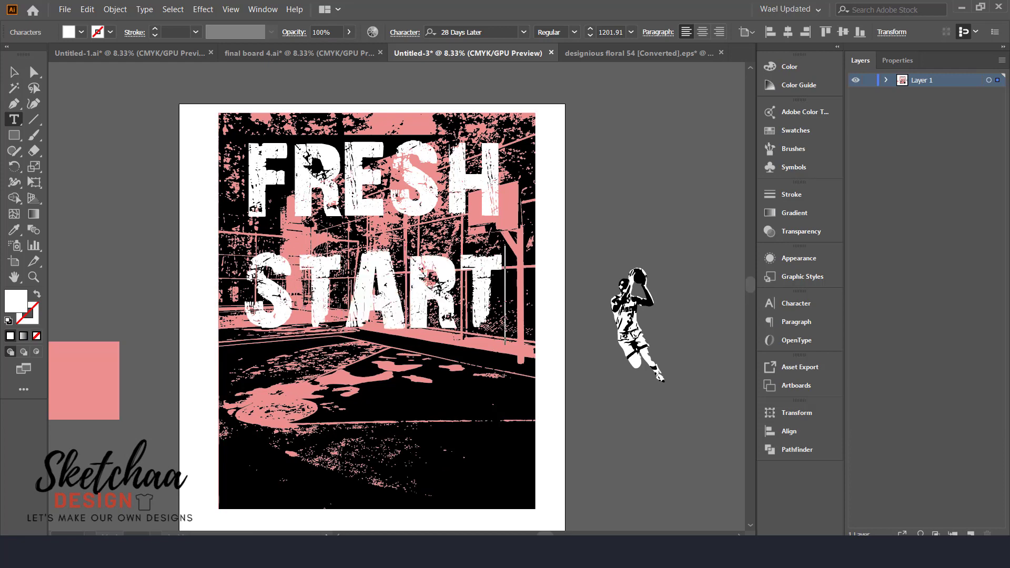
{"action": "key", "text": "Escape"}
{"action": "left_click", "coordinate": [117, 178]}
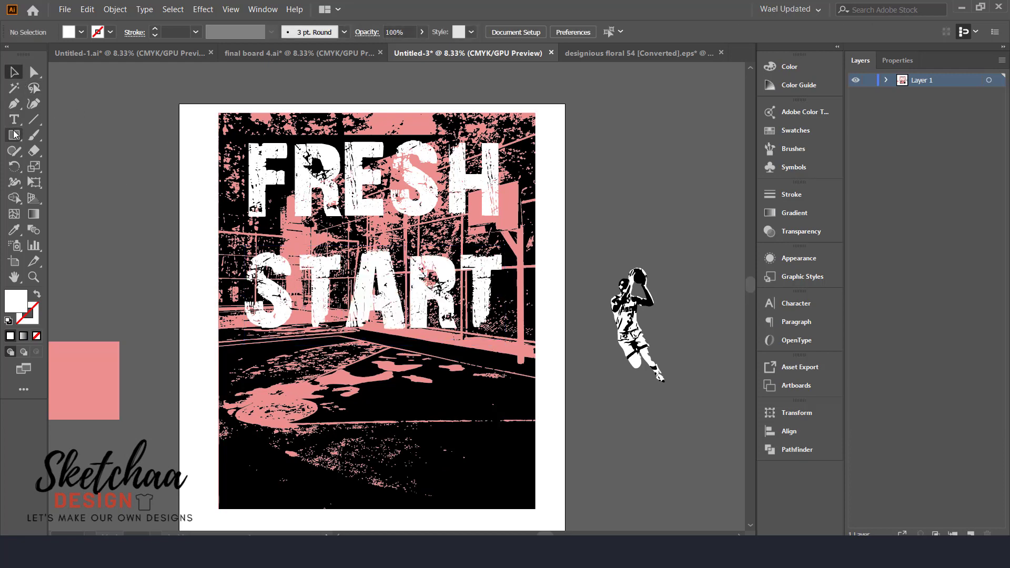
Move START further down and draw a wide, thin white rectangle between the two words.
{"action": "left_click_drag", "start_coordinate": [280, 314], "coordinate": [280, 364]}
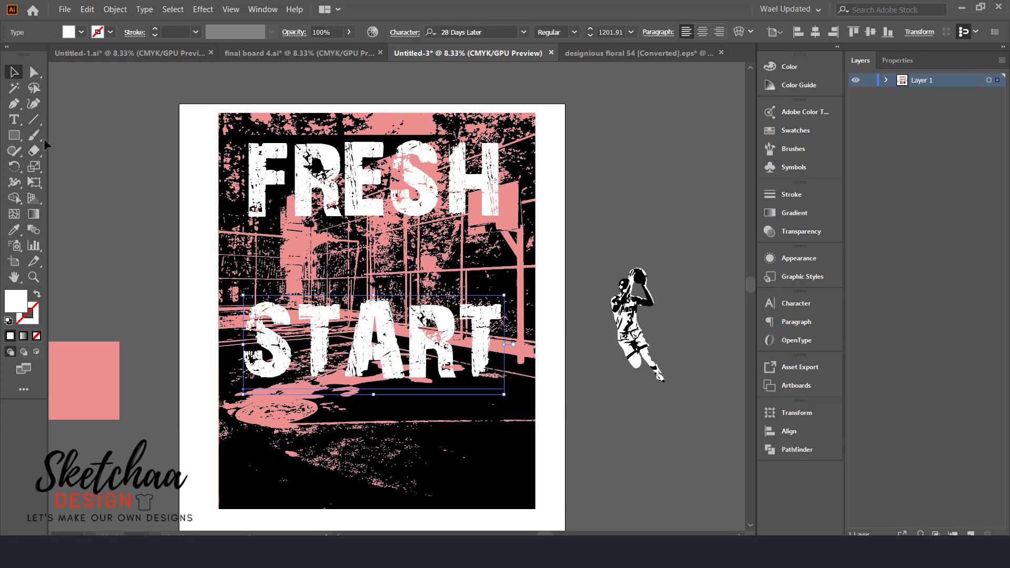
{"action": "key", "text": "m"}
{"action": "left_click_drag", "start_coordinate": [497, 232], "coordinate": [249, 267]}
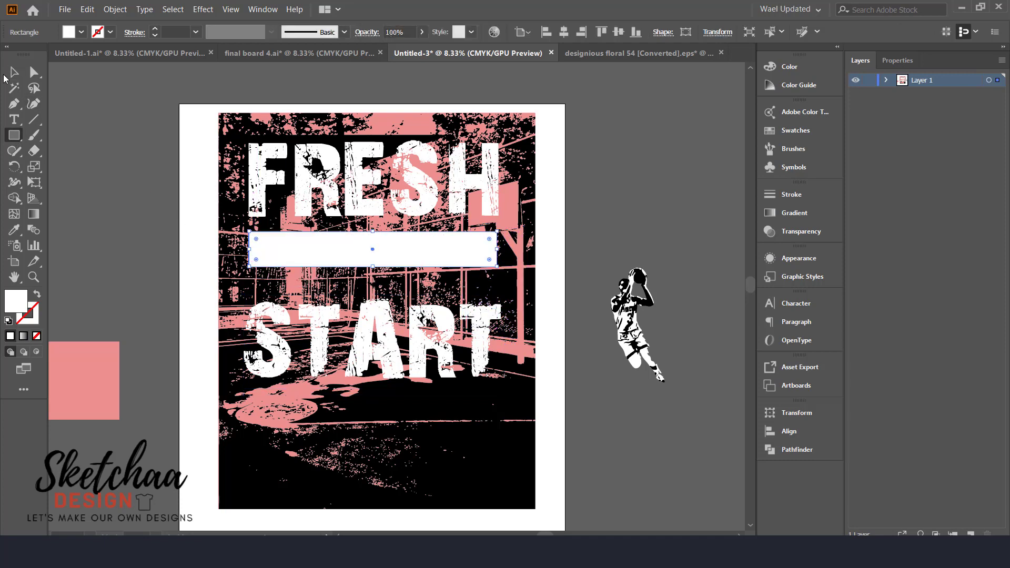
{"action": "left_click", "coordinate": [14, 72]}
{"action": "left_click", "coordinate": [88, 137]}
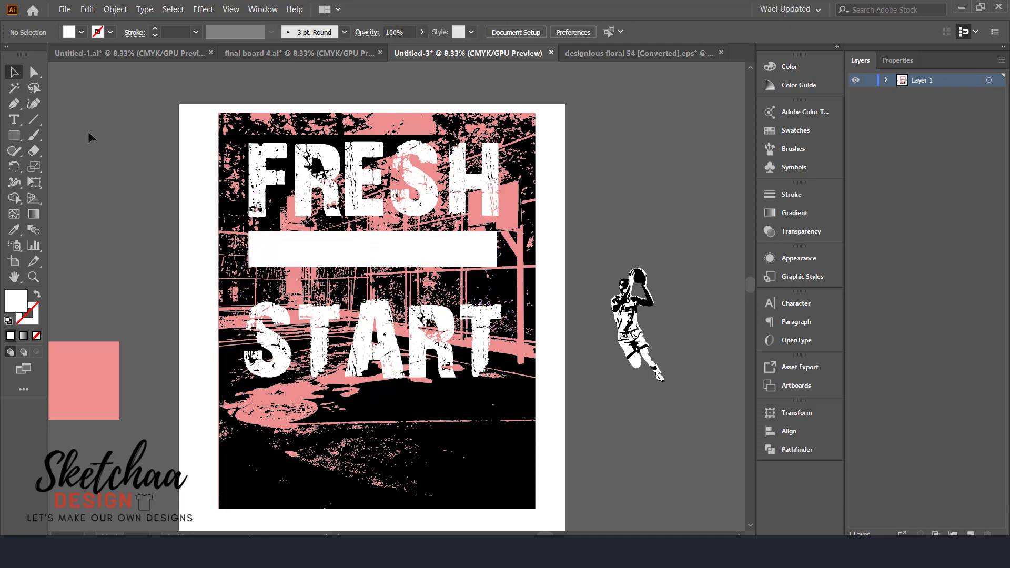
Add the black text "new limits" over the white bar and set its font to Birds of Paradise.
{"action": "key", "text": "t"}
{"action": "left_click", "coordinate": [323, 254]}
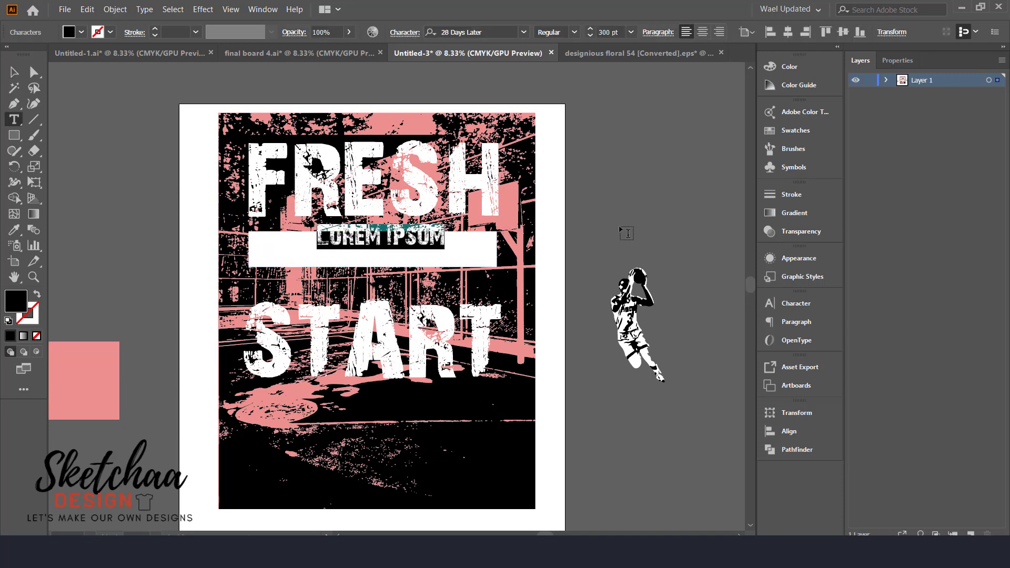
{"action": "type", "text": "NEW LIMITS"}
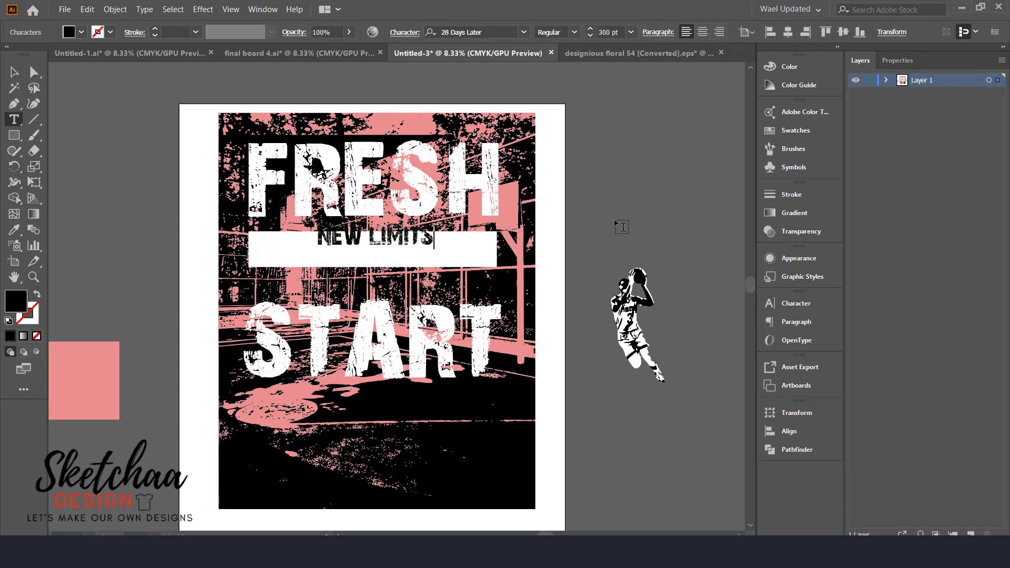
{"action": "key", "text": "ctrl+a"}
{"action": "left_click", "coordinate": [523, 32]}
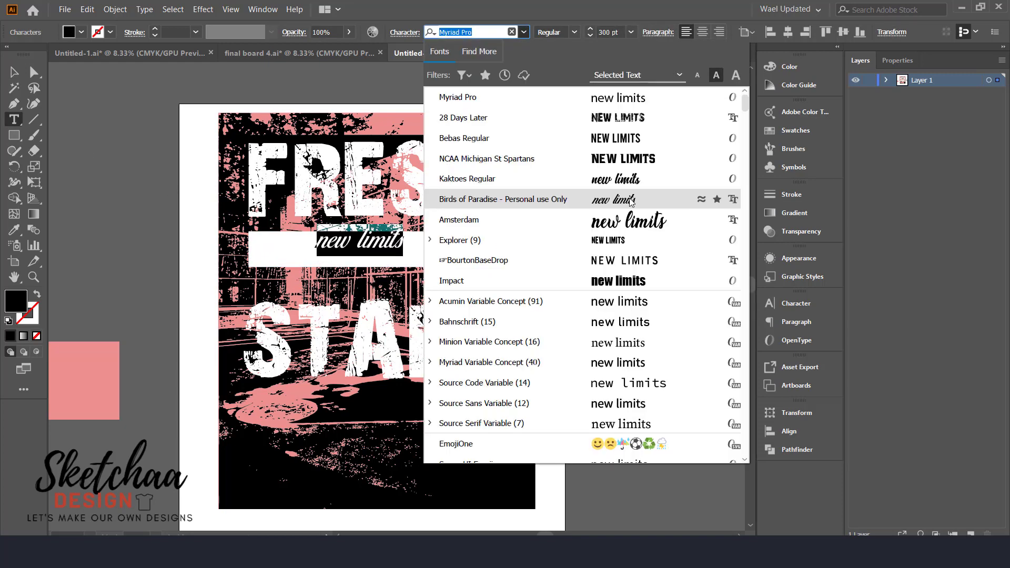
{"action": "left_click", "coordinate": [631, 198]}
{"action": "left_click", "coordinate": [19, 76]}
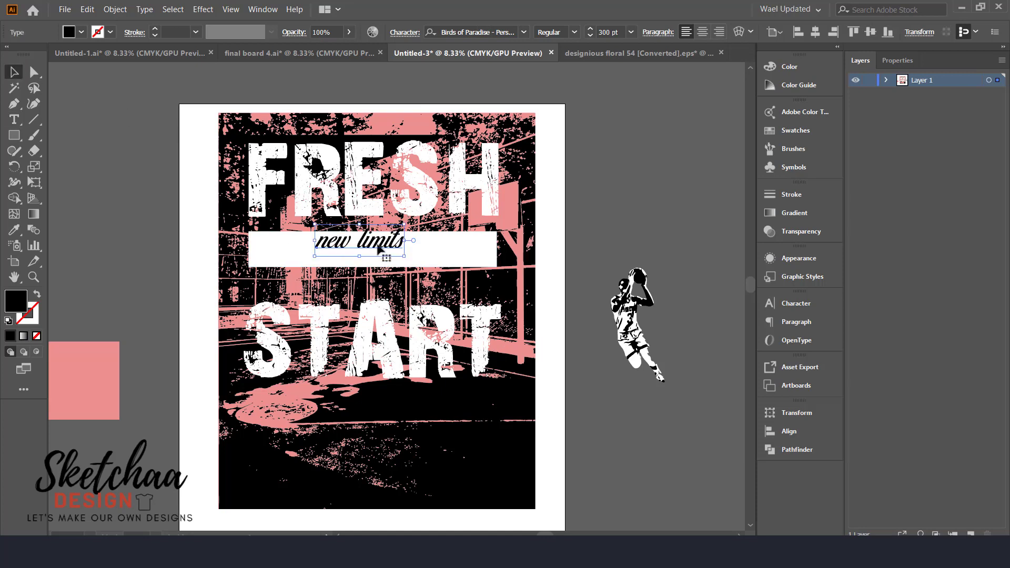
Center the "new limits" text on the white bar and enlarge it slightly to fit within the bar's height.
{"action": "left_click_drag", "start_coordinate": [368, 241], "coordinate": [388, 256]}
{"action": "left_click", "coordinate": [605, 224]}
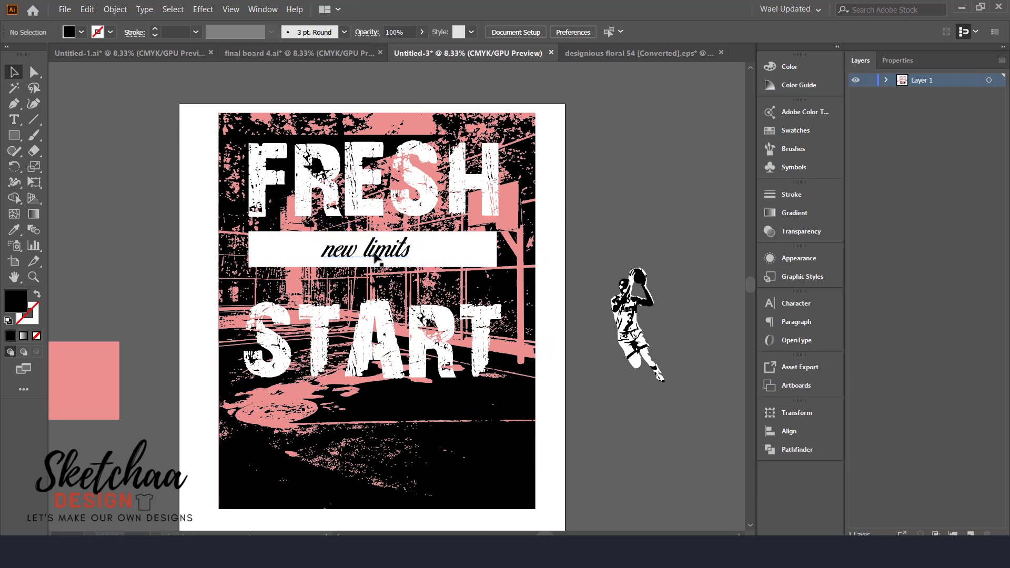
{"action": "left_click", "coordinate": [376, 258]}
{"action": "mouse_move", "coordinate": [411, 264]}
{"action": "left_mouse_down"}
{"action": "mouse_move", "coordinate": [447, 273]}
{"action": "mouse_move", "coordinate": [424, 271]}
{"action": "left_mouse_up"}
{"action": "left_click", "coordinate": [613, 216]}
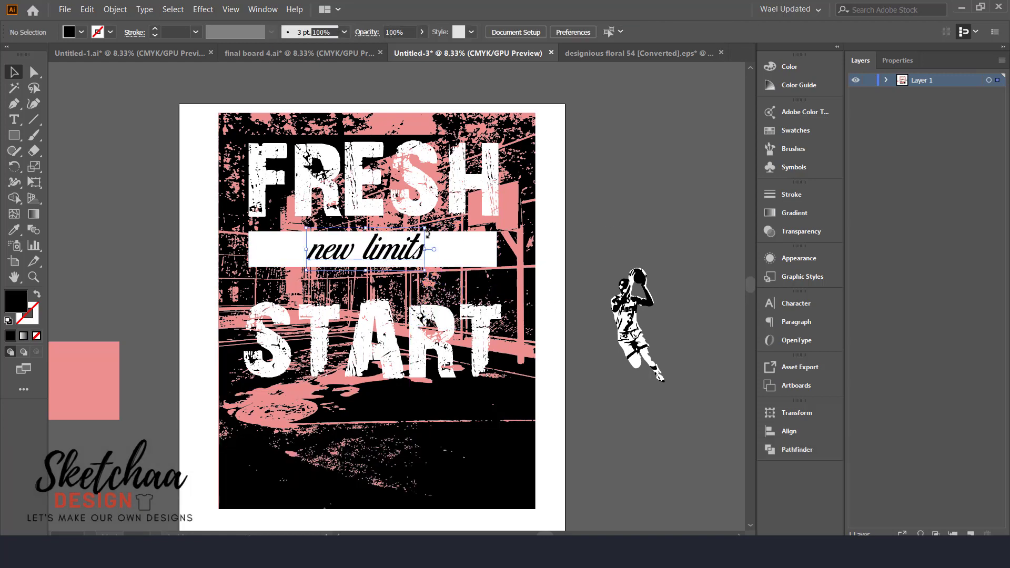
{"action": "mouse_move", "coordinate": [425, 228]}
{"action": "left_mouse_down"}
{"action": "mouse_move", "coordinate": [434, 226]}
{"action": "mouse_move", "coordinate": [416, 232]}
{"action": "left_mouse_up"}
{"action": "left_click", "coordinate": [405, 284]}
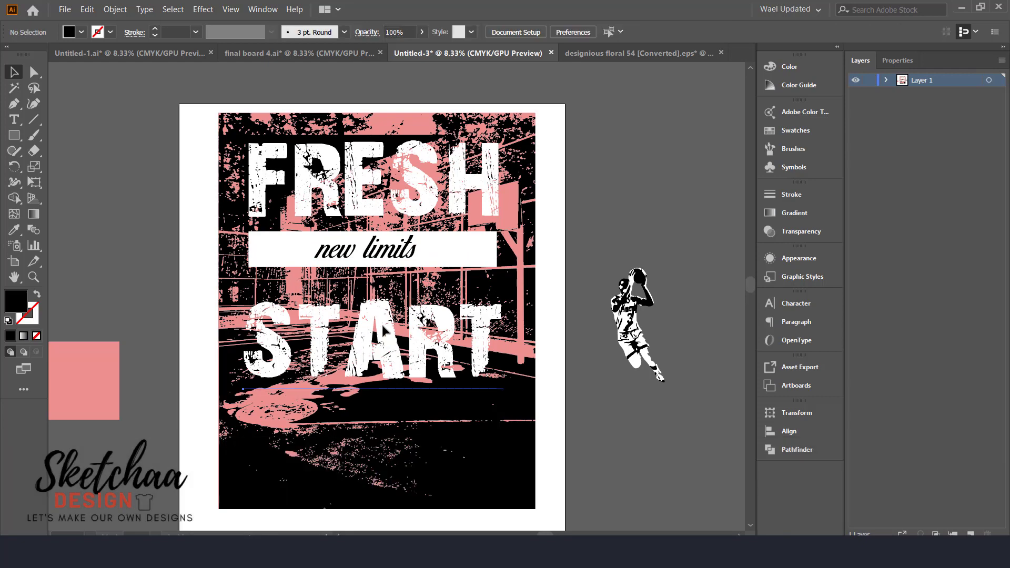
Move the START text up so it sits just below the white bar.
{"action": "left_click_drag", "start_coordinate": [383, 330], "coordinate": [385, 283]}
{"action": "left_click", "coordinate": [651, 178]}
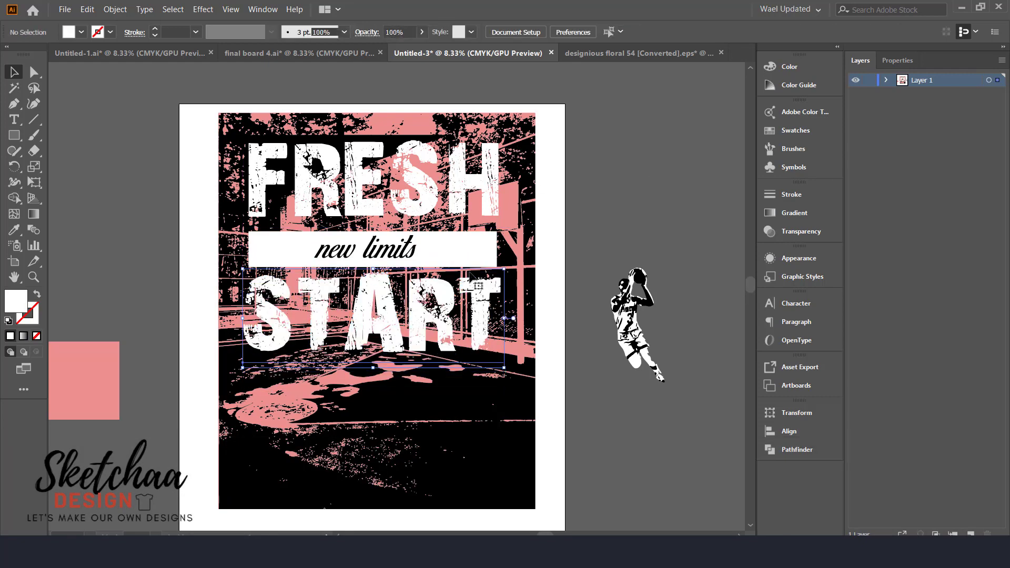
{"action": "left_click", "coordinate": [652, 219]}
Place the player on the court overlapping START and enlarge it so the ball reaches the middle of the word.
{"action": "left_click_drag", "start_coordinate": [628, 331], "coordinate": [341, 395]}
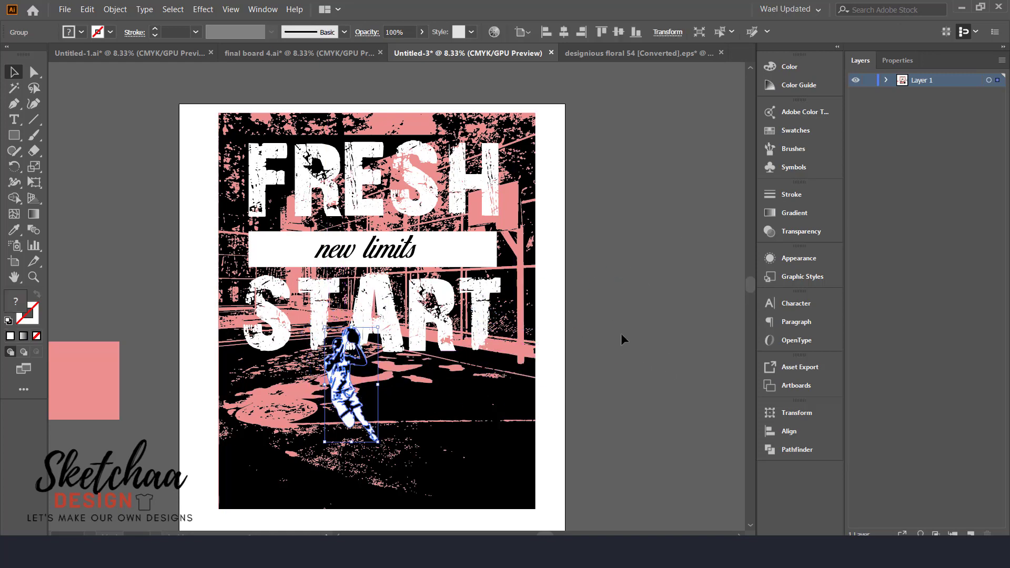
{"action": "left_click_drag", "start_coordinate": [380, 326], "coordinate": [396, 303]}
{"action": "left_click_drag", "start_coordinate": [338, 361], "coordinate": [342, 347]}
{"action": "left_click", "coordinate": [578, 328]}
Nudge the white bar, the "new limits" text and START slightly upward to even out the lettering's spacing.
{"action": "left_click", "coordinate": [476, 197]}
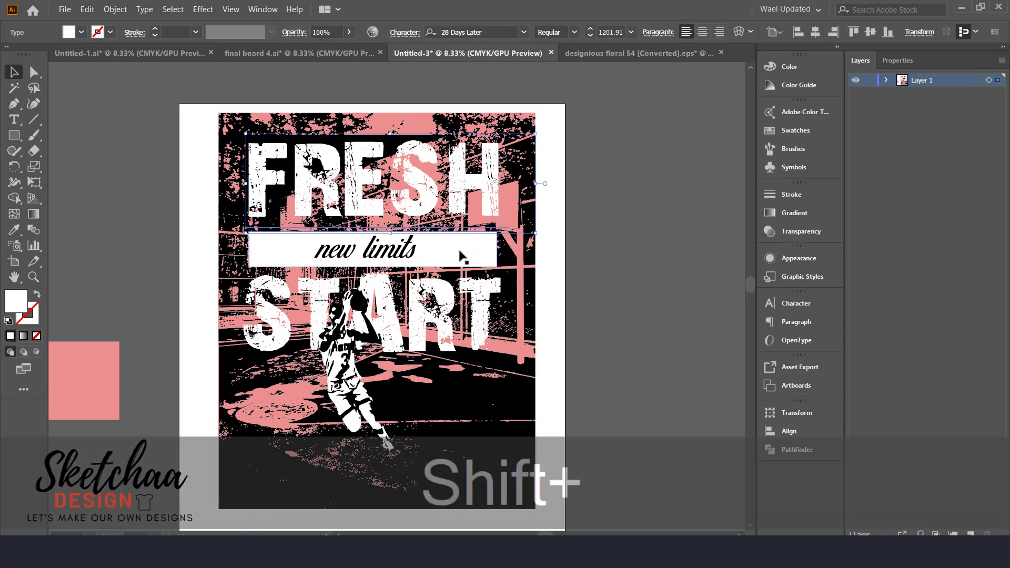
{"action": "left_click_drag", "start_coordinate": [459, 250], "coordinate": [458, 244]}
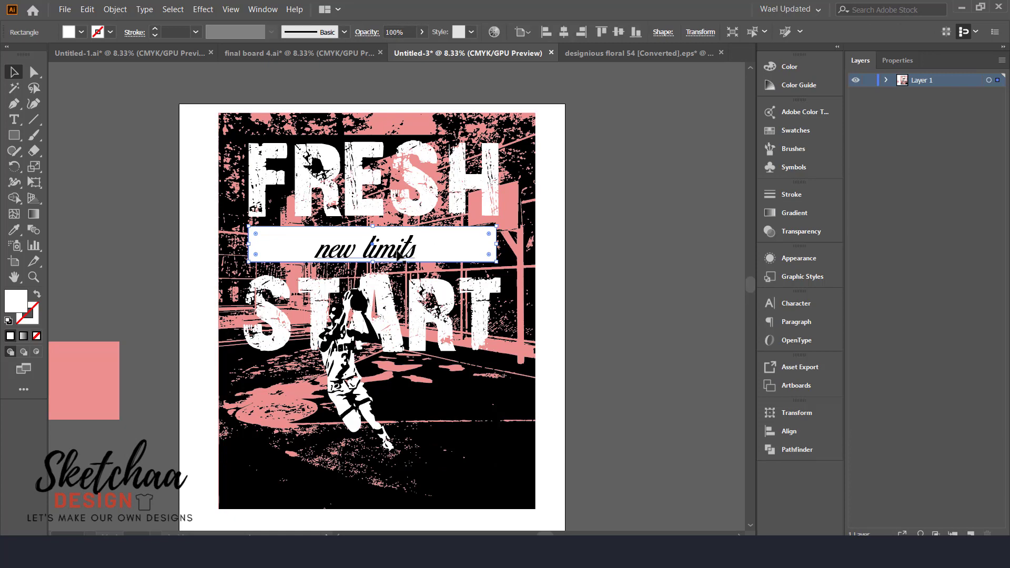
{"action": "left_click_drag", "start_coordinate": [399, 252], "coordinate": [397, 247]}
{"action": "left_click_drag", "start_coordinate": [437, 288], "coordinate": [437, 285]}
Select the FRESH text, the white bar and the "new limits" text together and ungroup them.
{"action": "left_click", "coordinate": [485, 209]}
{"action": "left_click", "coordinate": [478, 245], "text": "shift"}
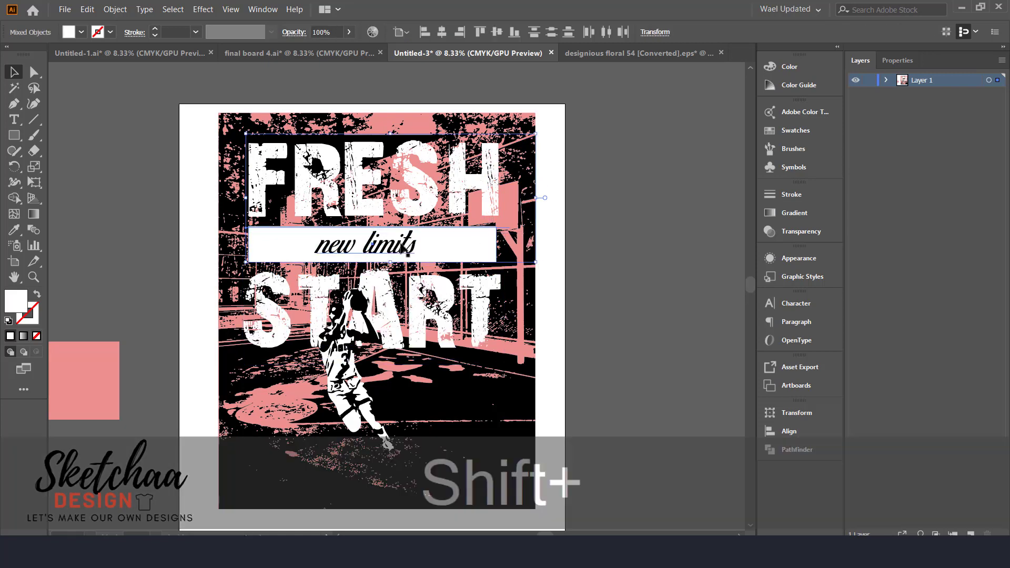
{"action": "left_click", "coordinate": [405, 249], "text": "shift"}
{"action": "key", "text": "ctrl+shift+g"}
{"action": "left_click", "coordinate": [636, 261]}
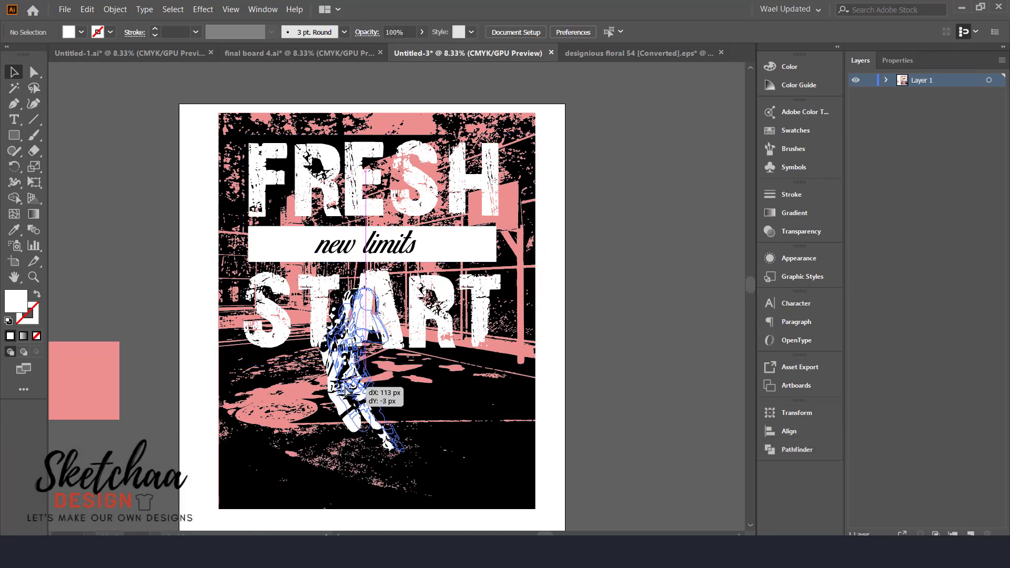
Move the player slightly right and up over the A of START, cutting and pasting it in front.
{"action": "left_click", "coordinate": [366, 368]}
{"action": "key", "text": "ctrl+x"}
{"action": "key", "text": "ctrl+f"}
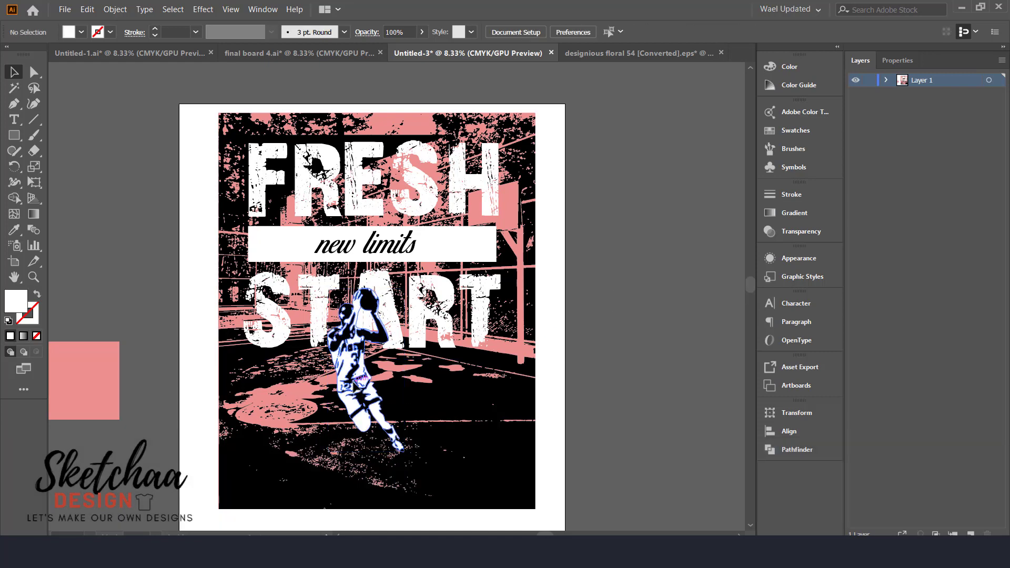
{"action": "left_click_drag", "start_coordinate": [355, 384], "coordinate": [355, 372]}
{"action": "left_click", "coordinate": [582, 343]}
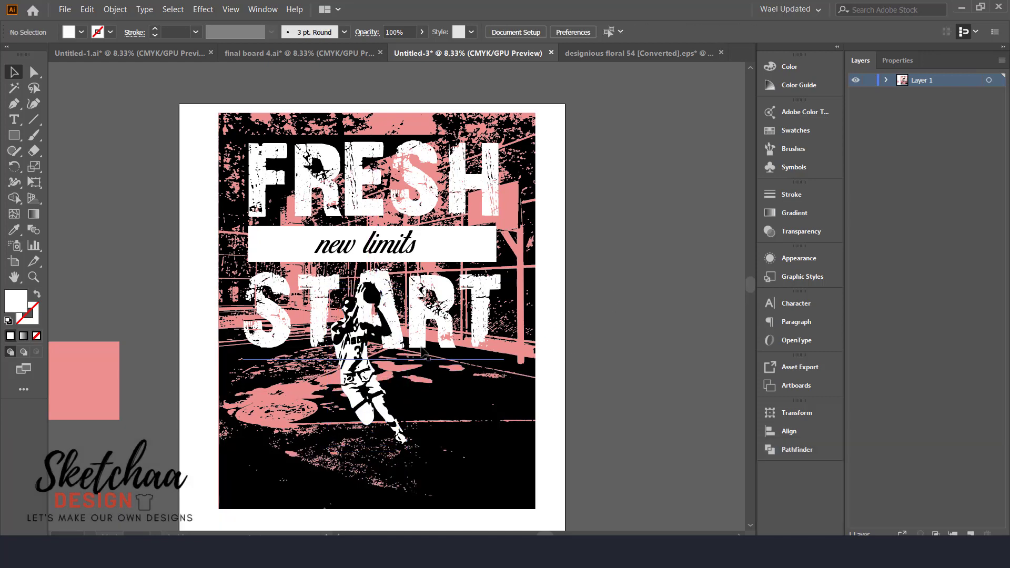
Isolate the player group and recolour the small chest detail on the jersey with the pink of the square beside the artboard.
{"action": "double_click", "coordinate": [350, 367]}
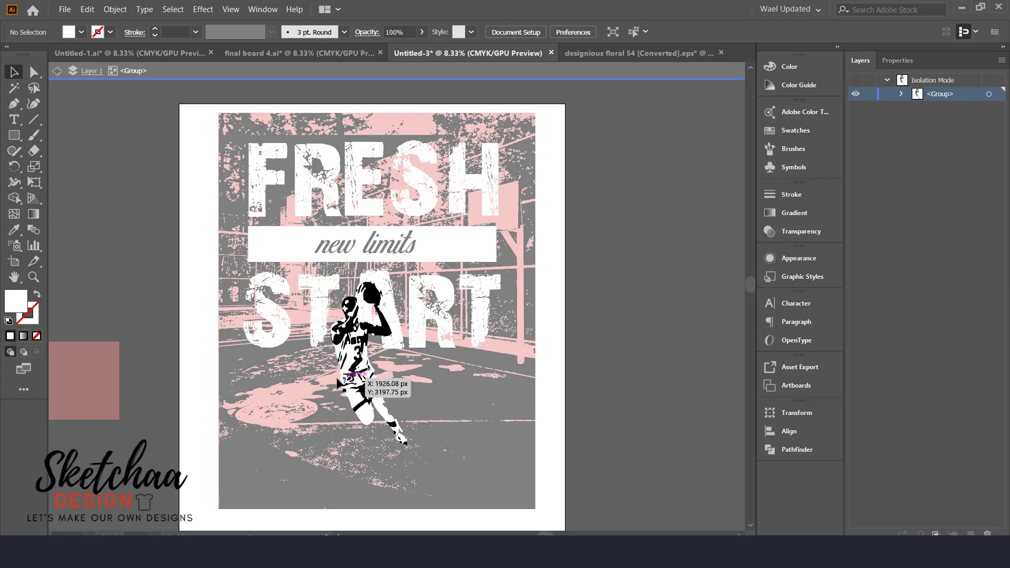
{"action": "left_click", "coordinate": [348, 377]}
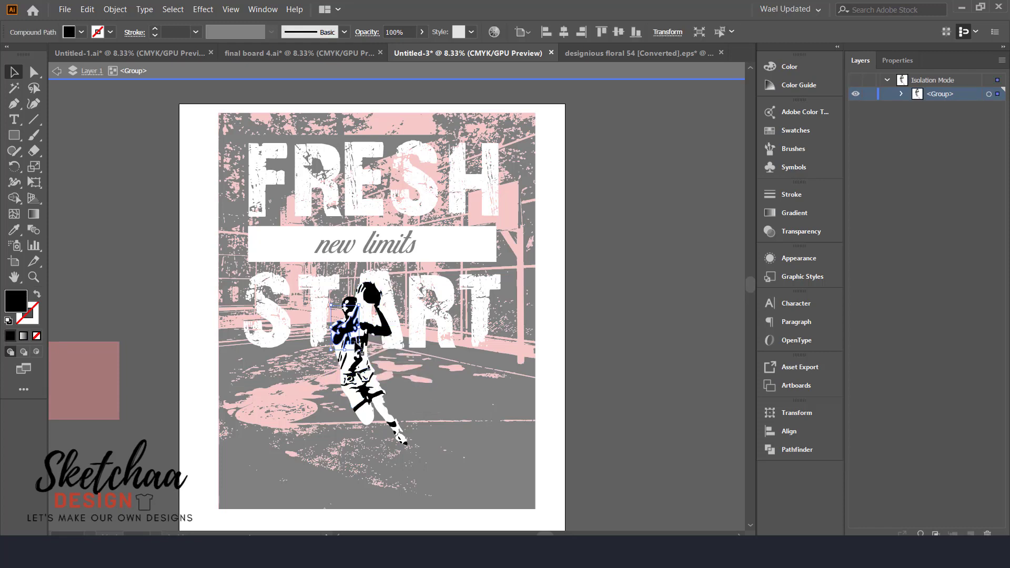
{"action": "left_click", "coordinate": [106, 373]}
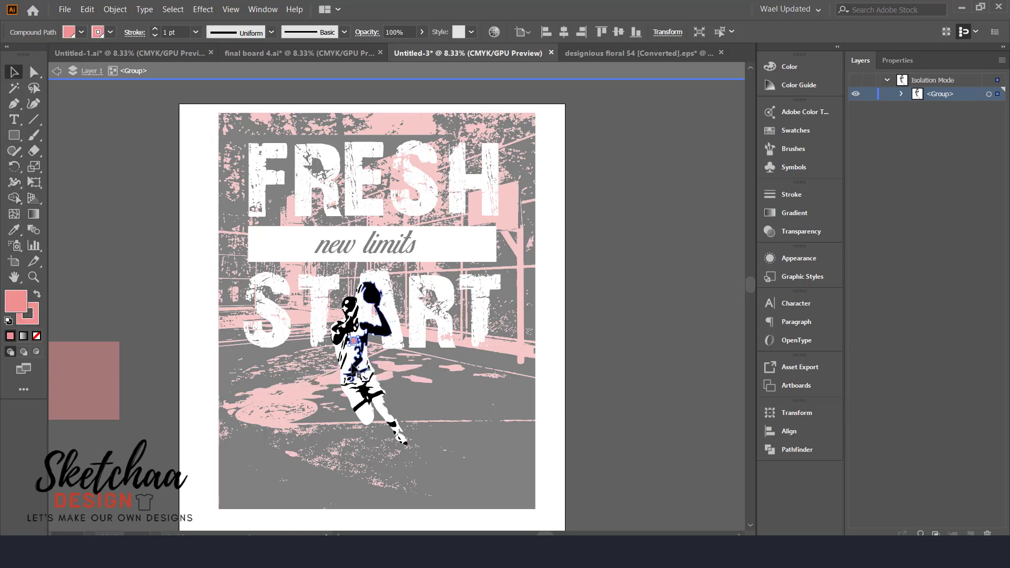
{"action": "double_click", "coordinate": [360, 369]}
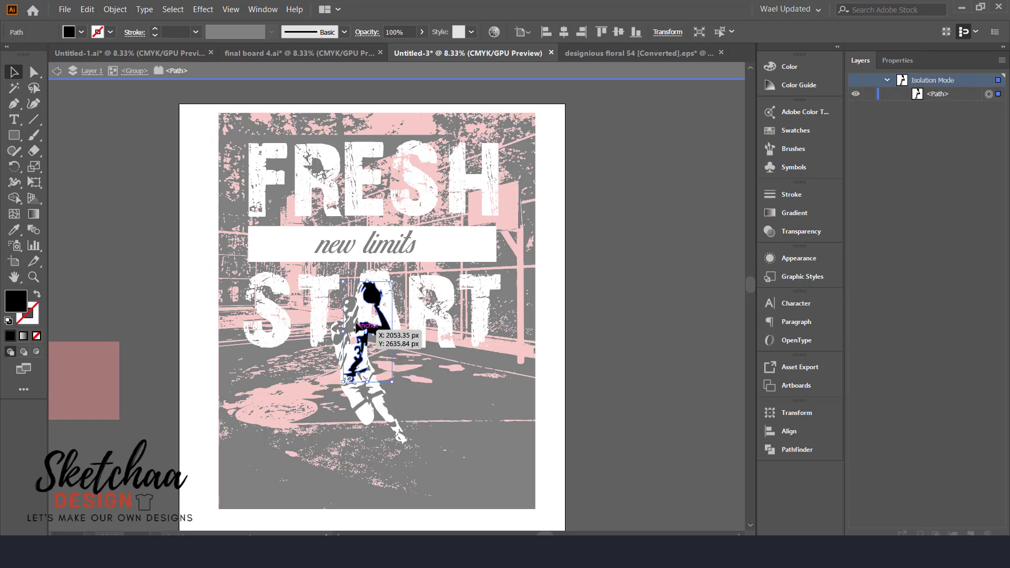
{"action": "double_click", "coordinate": [368, 404]}
{"action": "double_click", "coordinate": [368, 404]}
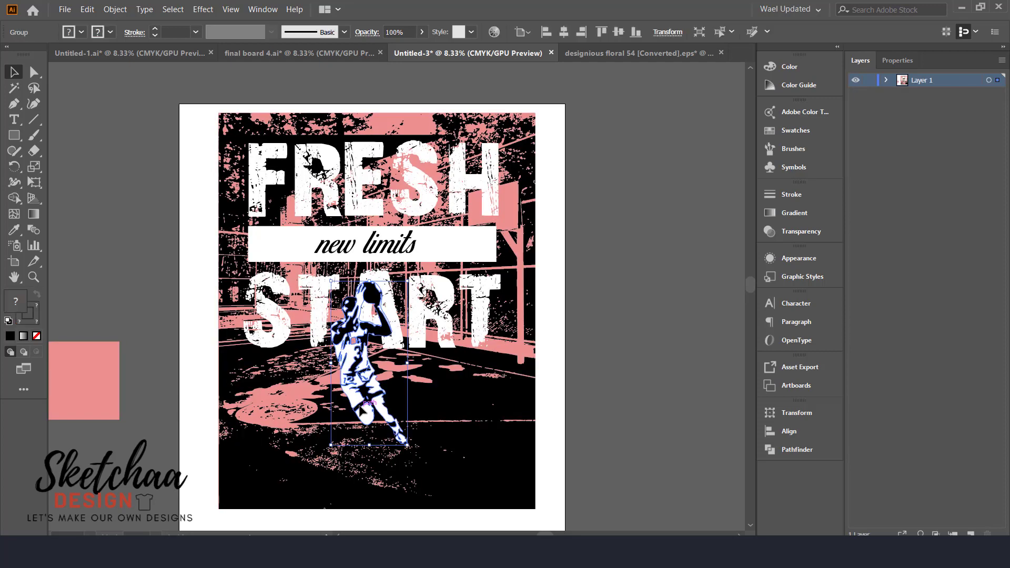
{"action": "left_click", "coordinate": [369, 403]}
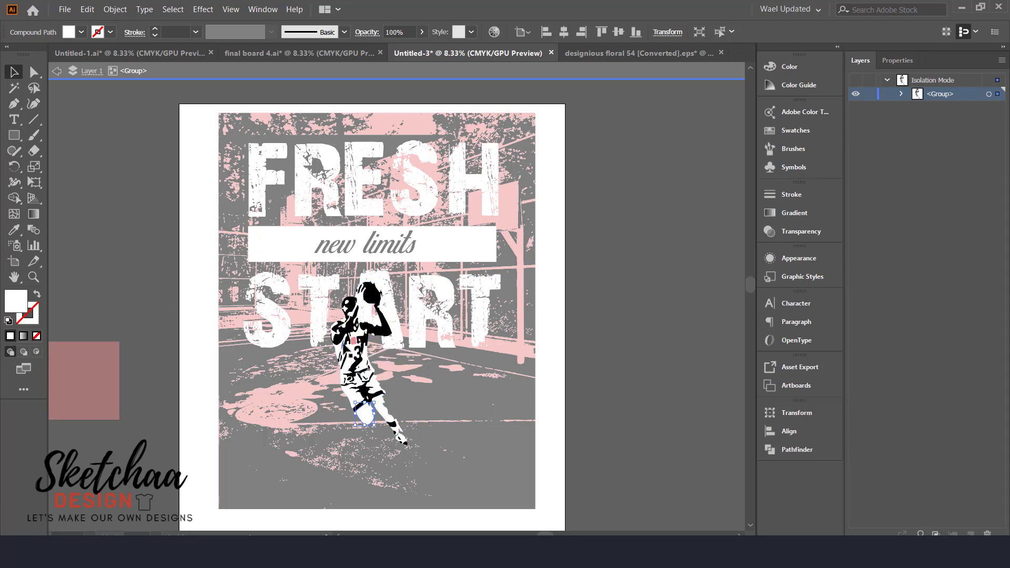
Recolour the stripe on the jersey's side and the small mark below the player's bent arm with the design's pink.
{"action": "left_click", "coordinate": [343, 360]}
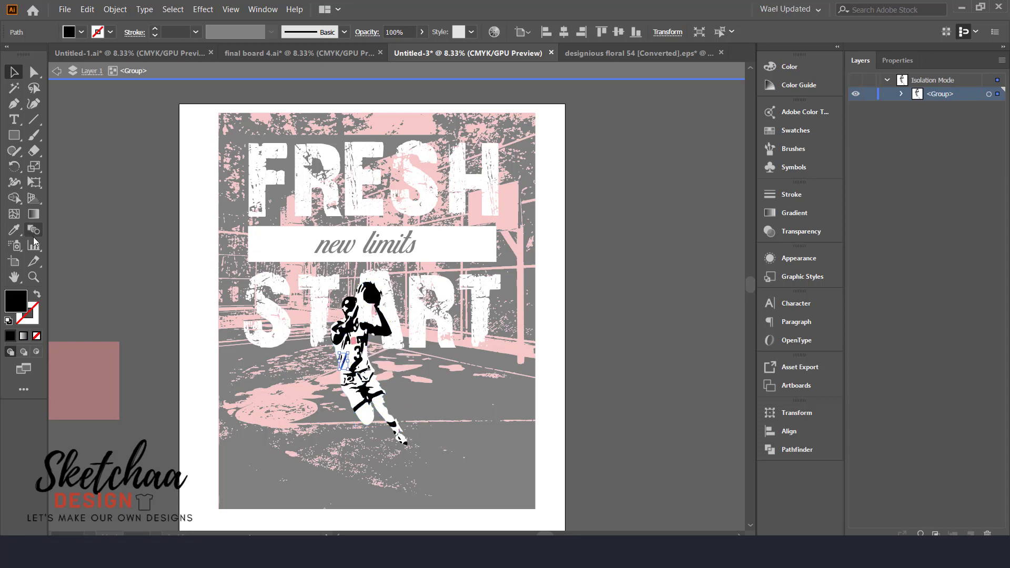
{"action": "left_click", "coordinate": [92, 349]}
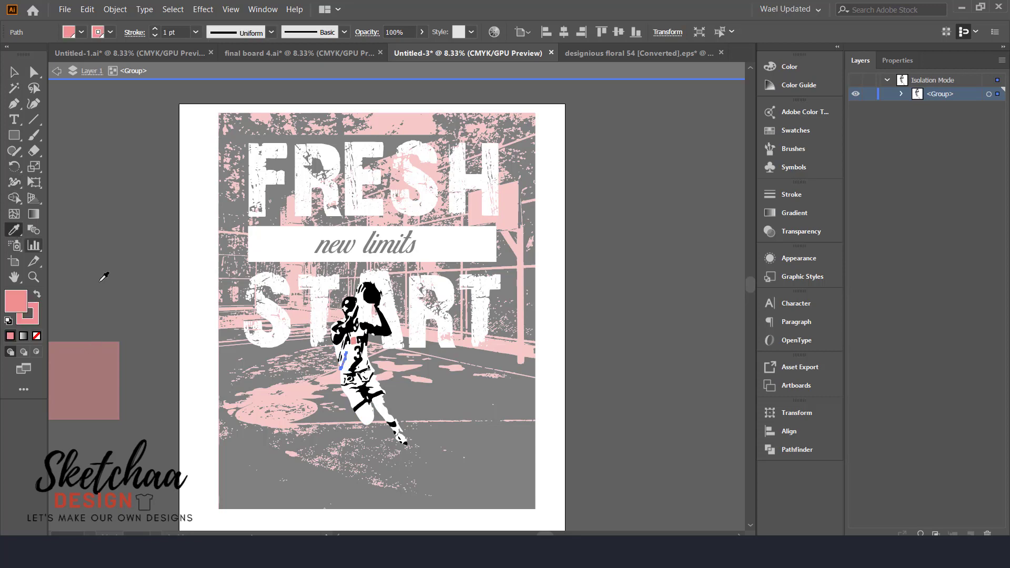
{"action": "key", "text": "ctrl+equal"}
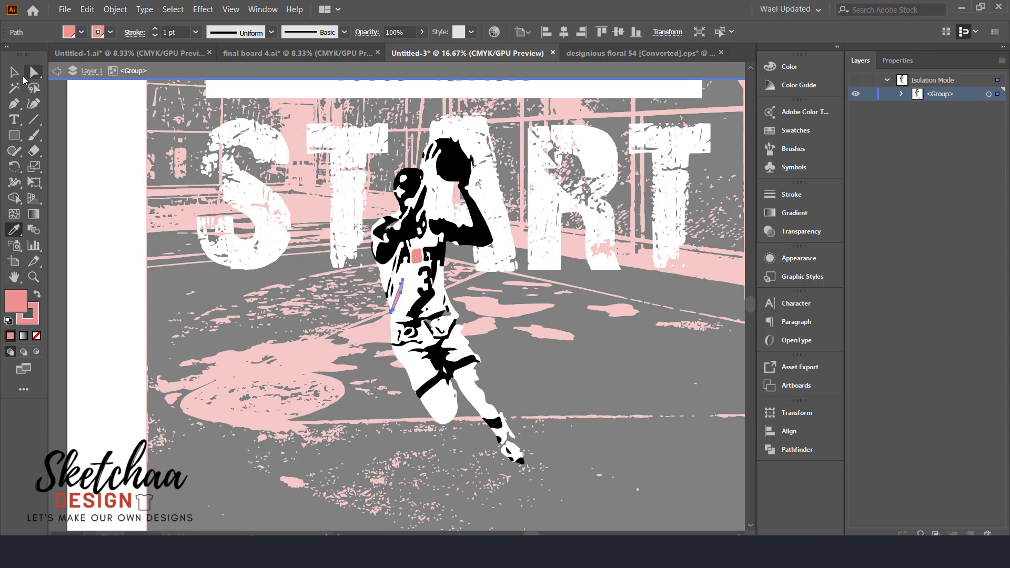
{"action": "left_click_drag", "start_coordinate": [381, 278], "coordinate": [391, 267]}
{"action": "left_click", "coordinate": [395, 264]}
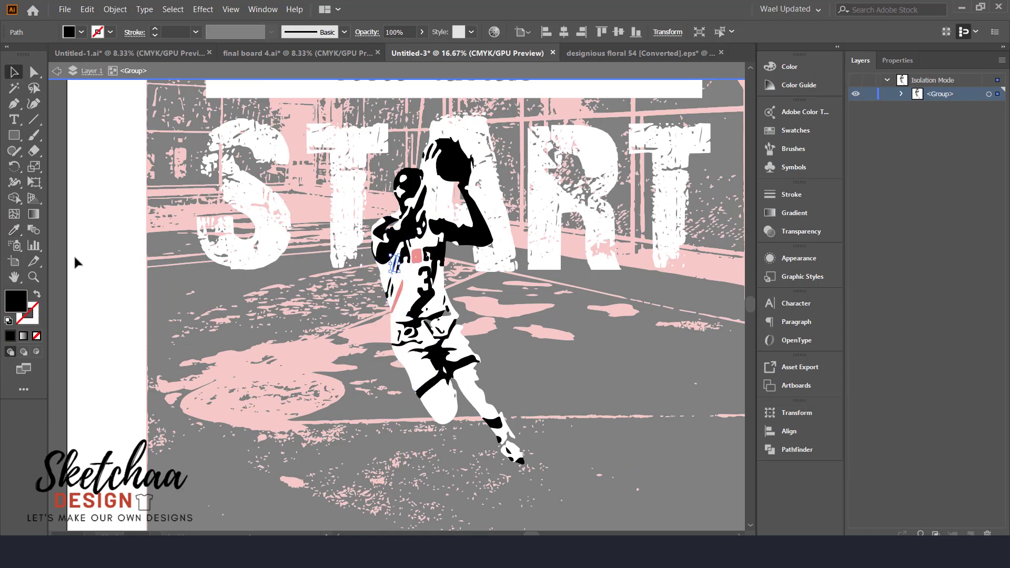
{"action": "left_click", "coordinate": [303, 358]}
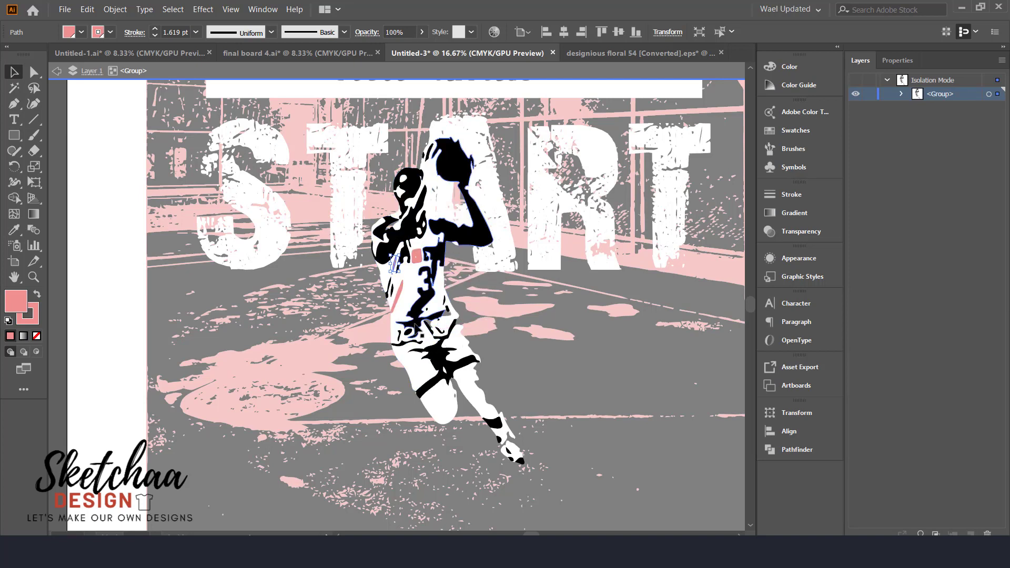
Recolour the thin line across the player's shorts and the black band above the shoe pink, and leave isolation mode.
{"action": "left_click", "coordinate": [416, 344]}
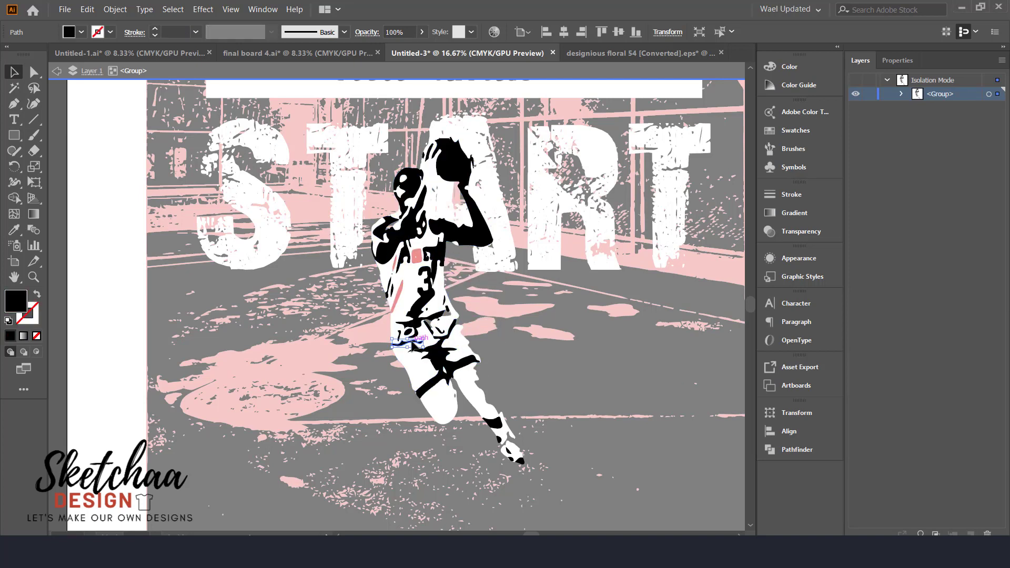
{"action": "left_click", "coordinate": [309, 348]}
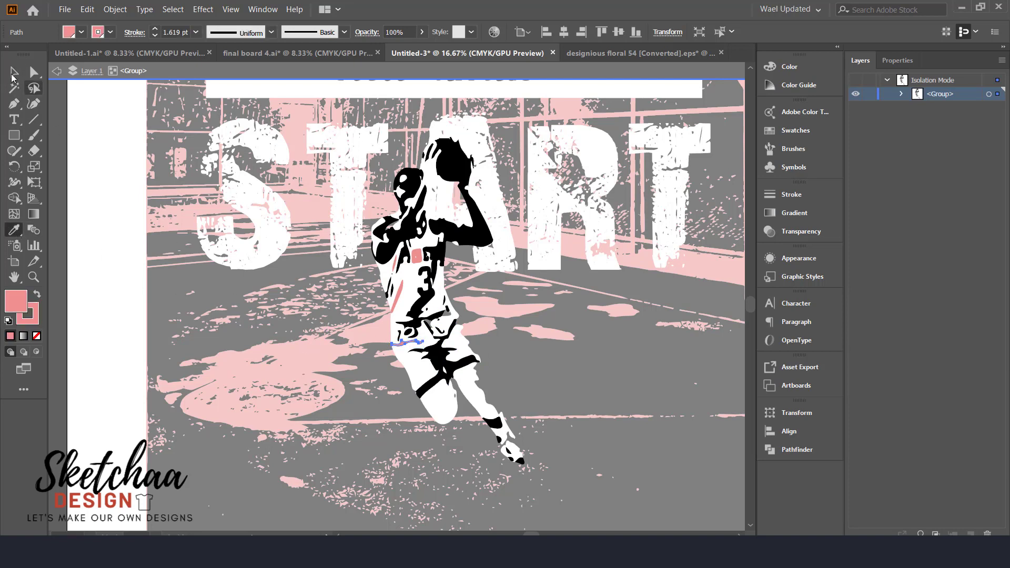
{"action": "left_click", "coordinate": [492, 423]}
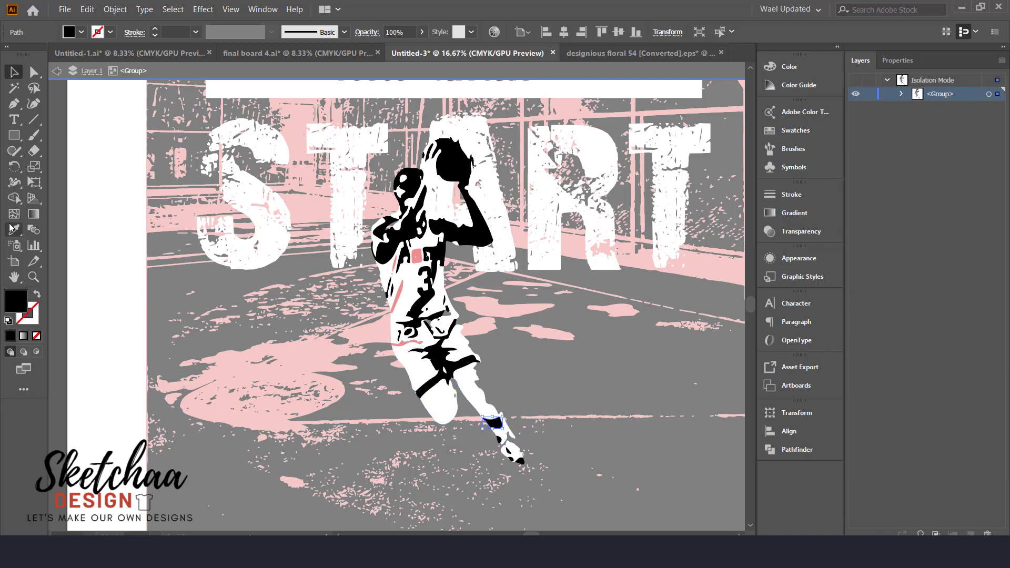
{"action": "left_click", "coordinate": [299, 356]}
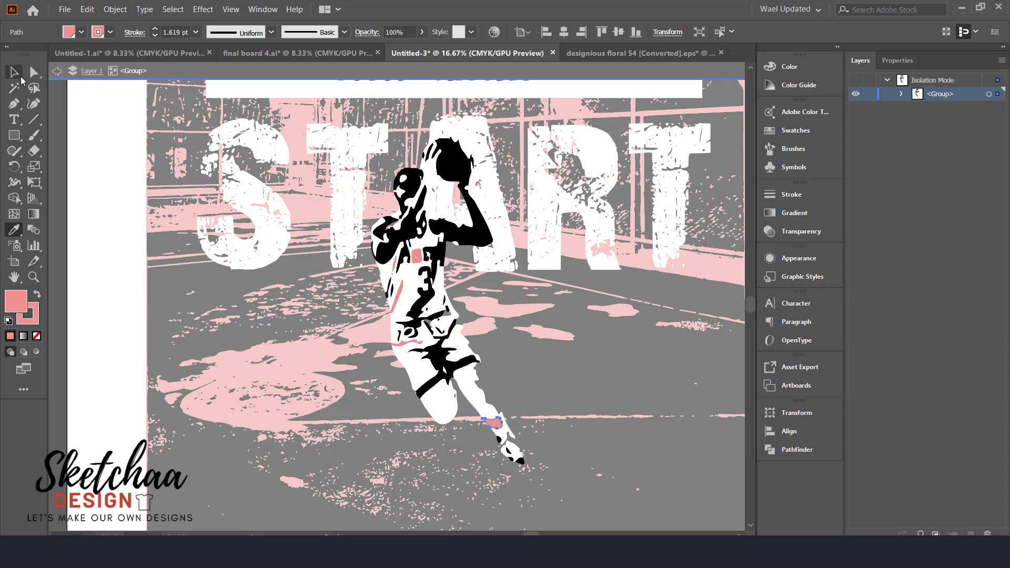
{"action": "double_click", "coordinate": [126, 218]}
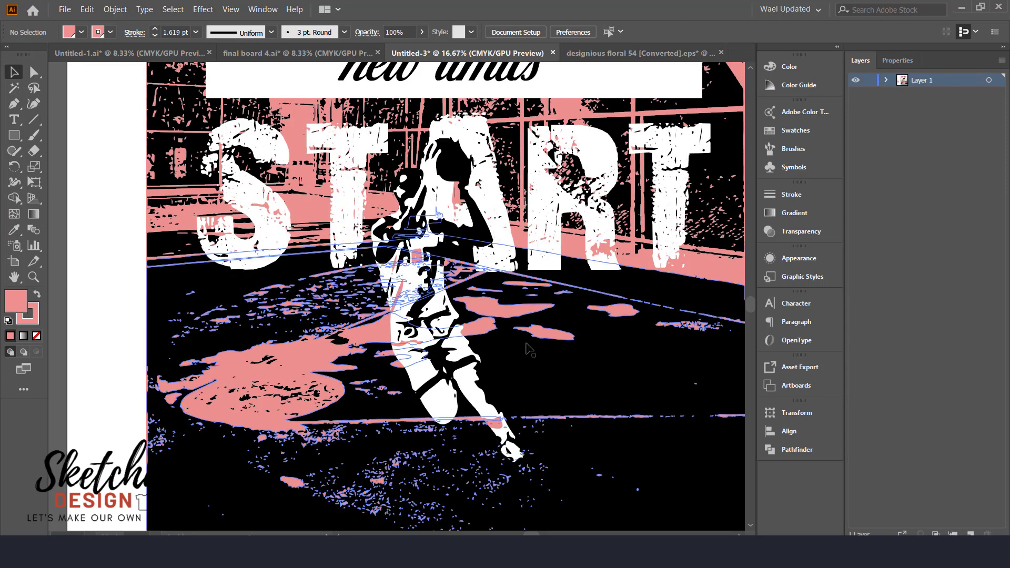
{"action": "key", "text": "ctrl+minus"}
{"action": "key", "text": "ctrl+minus"}
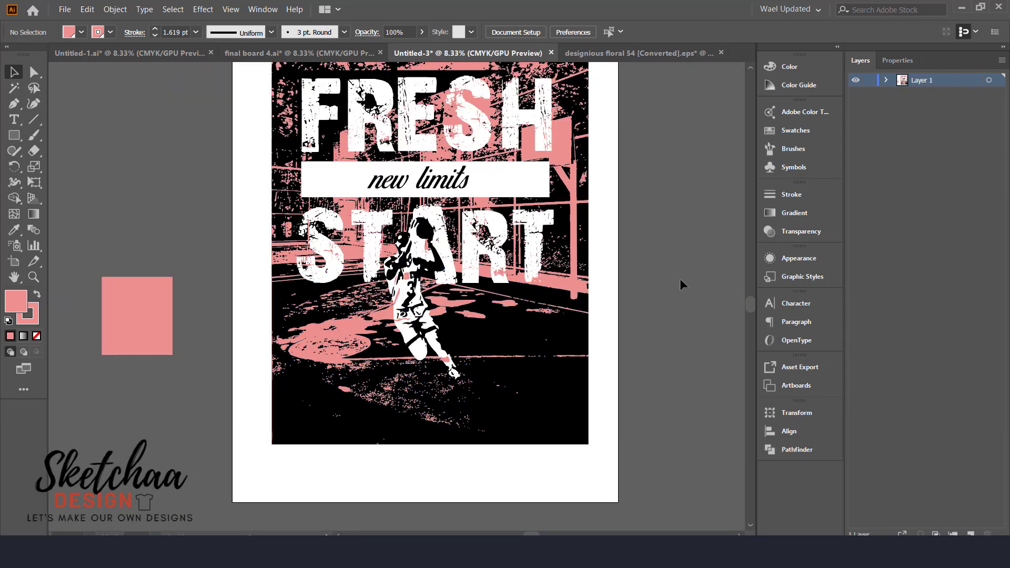
{"action": "left_click_drag", "start_coordinate": [753, 305], "coordinate": [753, 295]}
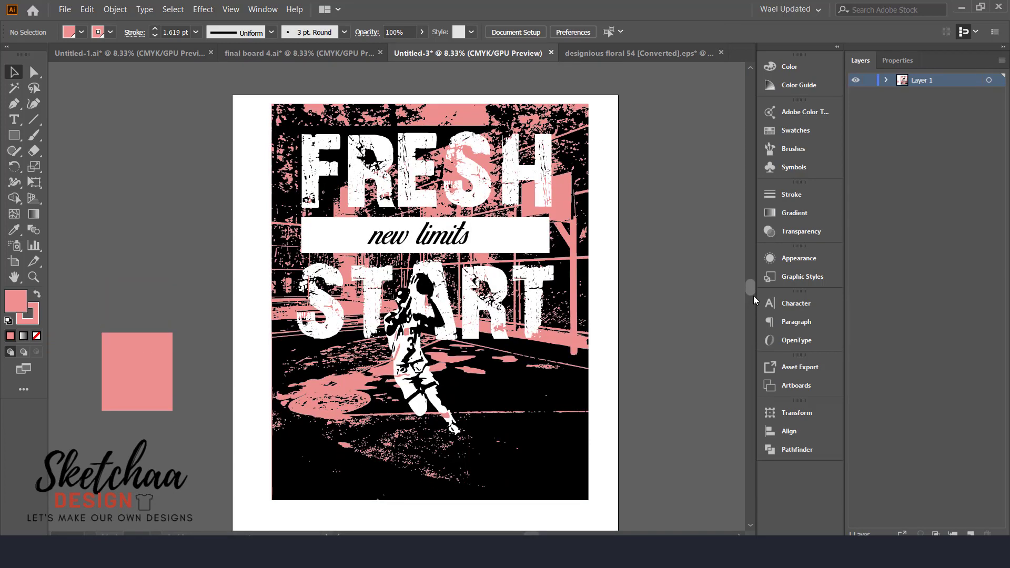
Select and group the whole player, and expand its fills and strokes into plain shapes.
{"action": "left_click", "coordinate": [418, 359]}
{"action": "key", "text": "ctrl+g"}
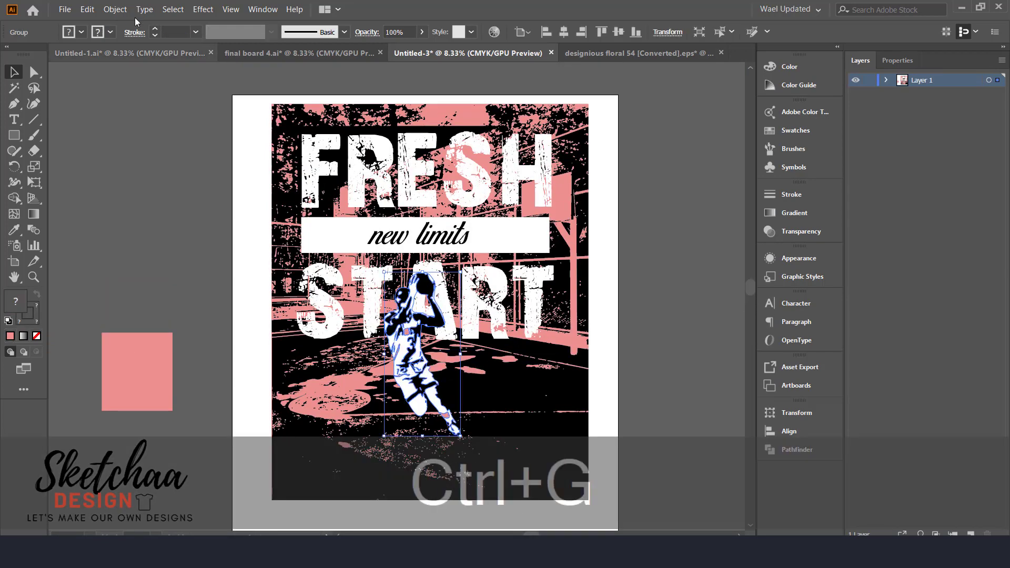
{"action": "left_click", "coordinate": [115, 9]}
{"action": "left_click", "coordinate": [152, 145]}
{"action": "left_click", "coordinate": [62, 188]}
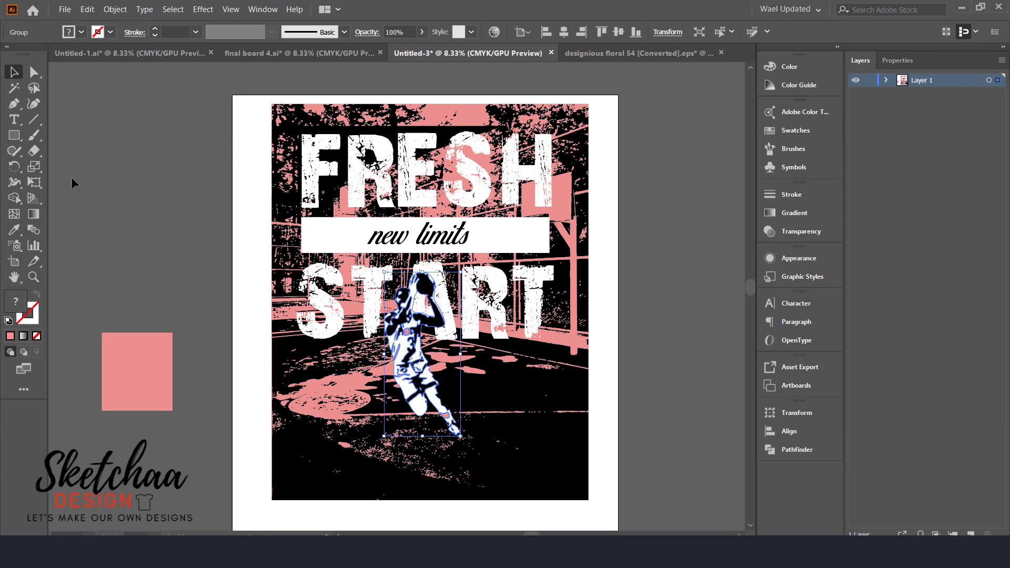
Enlarge the player proportionally about its centre until the ball almost touches the white bar.
{"action": "left_click", "coordinate": [115, 9]}
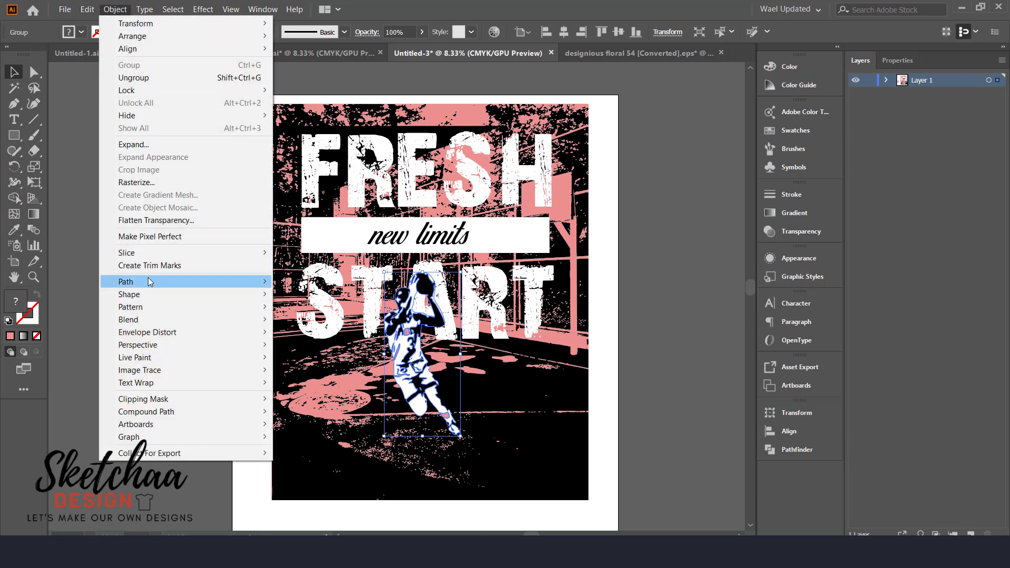
{"action": "left_click", "coordinate": [651, 205]}
{"action": "left_click", "coordinate": [408, 372]}
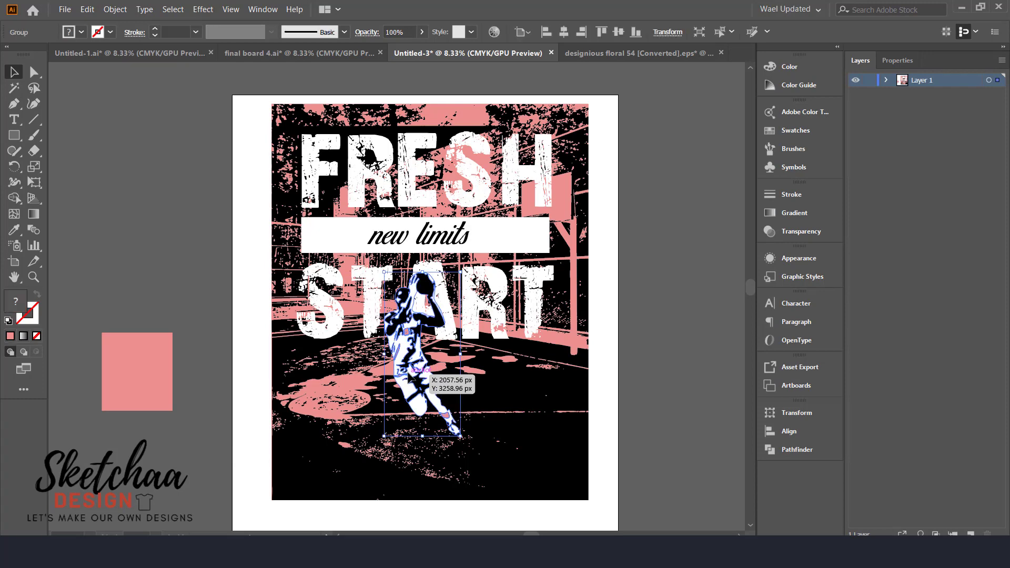
{"action": "left_click_drag", "start_coordinate": [384, 435], "coordinate": [375, 452]}
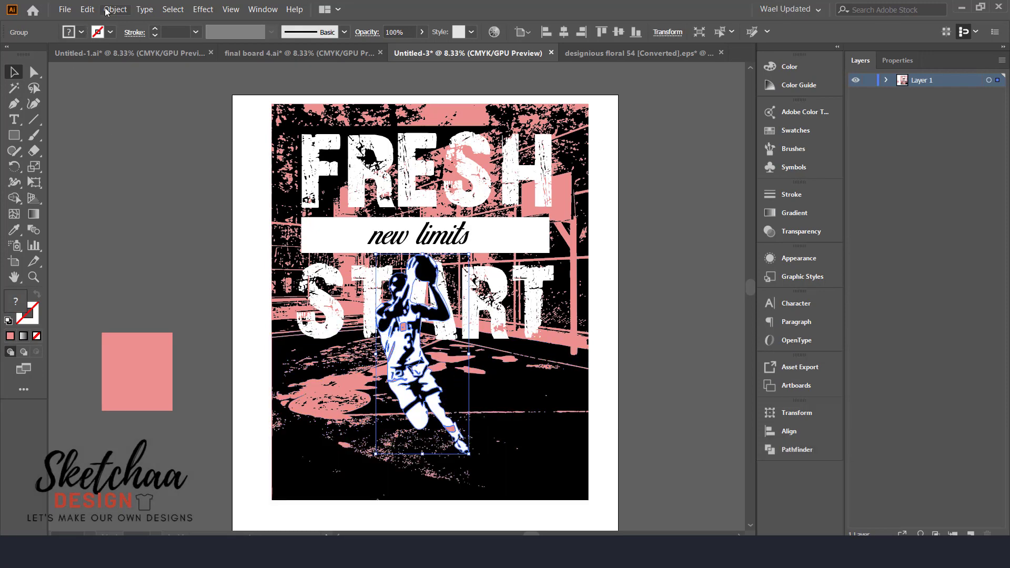
Create an 8 px Offset Path around the player with miter joins.
{"action": "left_click", "coordinate": [115, 9]}
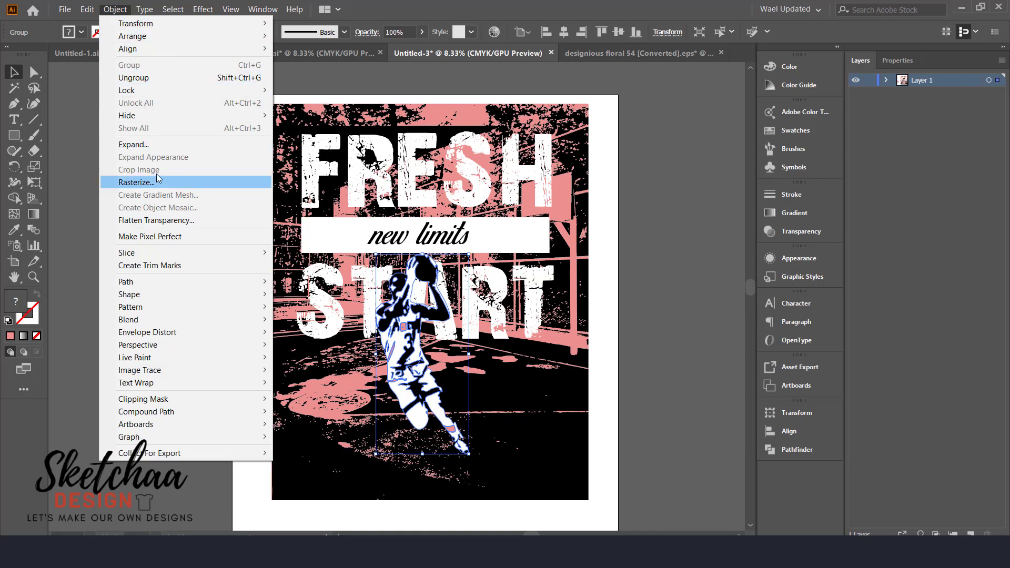
{"action": "mouse_move", "coordinate": [190, 288]}
{"action": "left_click", "coordinate": [316, 321]}
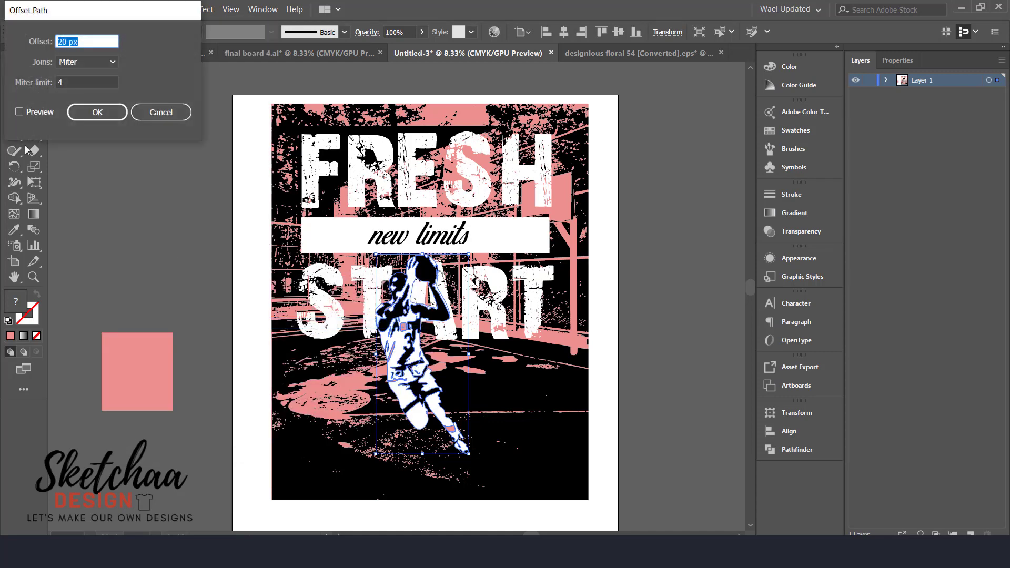
{"action": "left_click", "coordinate": [19, 112]}
{"action": "left_click", "coordinate": [103, 42]}
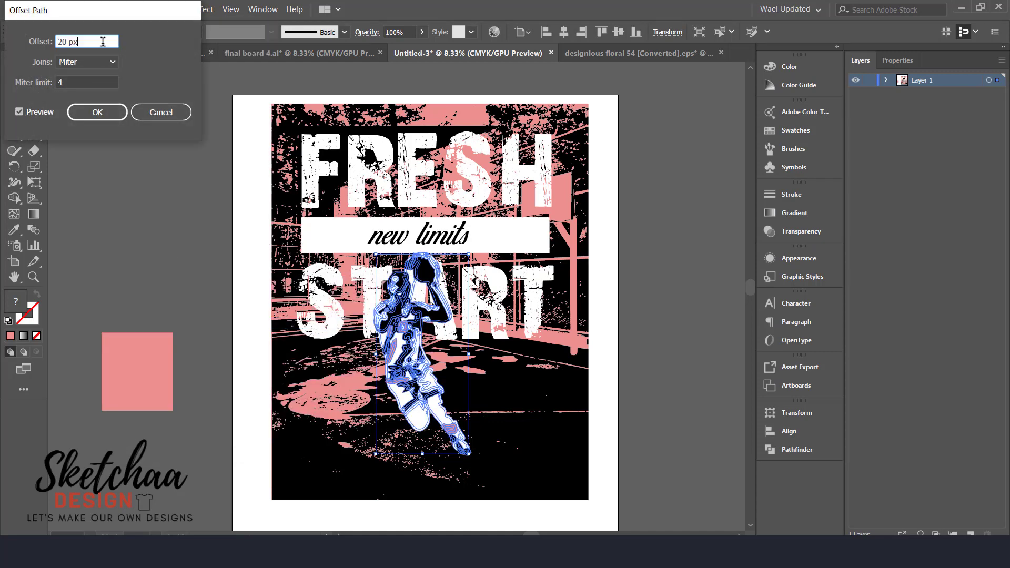
{"action": "key", "text": "shift+Down"}
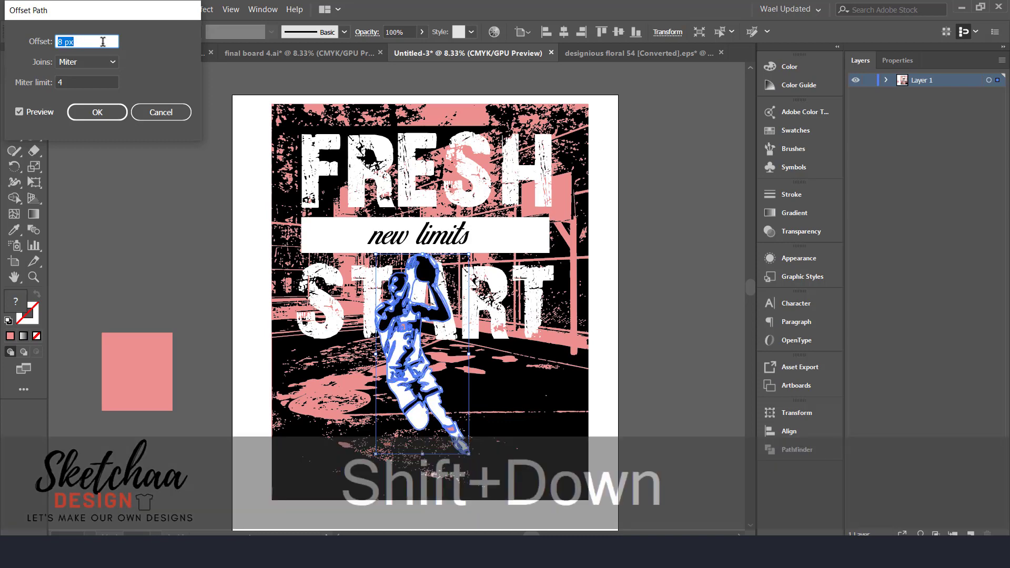
{"action": "left_click", "coordinate": [97, 112]}
Cut the player's offset outline and make an opacity mask on the lettering group with Clip turned off.
{"action": "key", "text": "ctrl+x"}
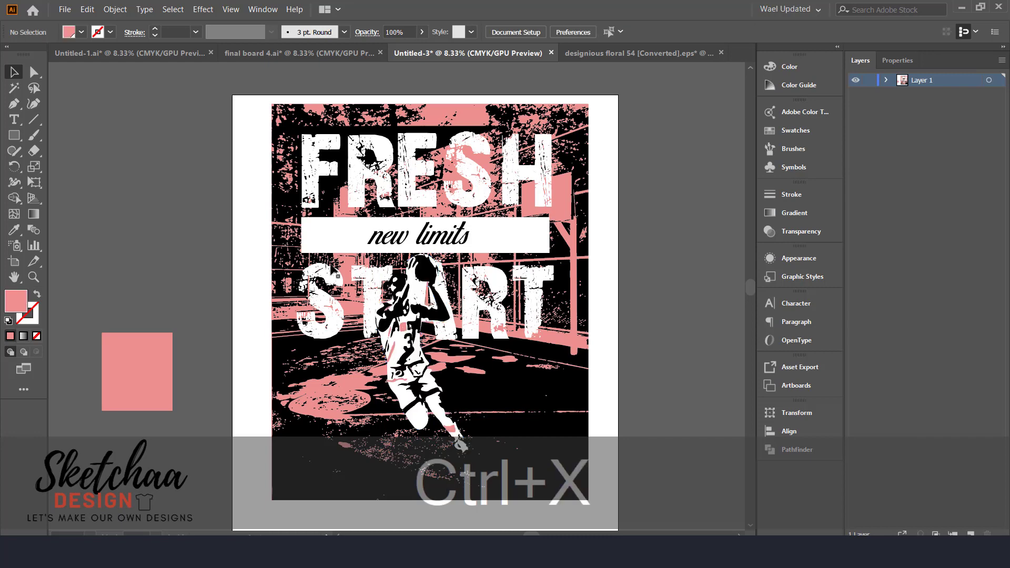
{"action": "left_click", "coordinate": [590, 221]}
{"action": "left_click", "coordinate": [805, 232]}
{"action": "left_click", "coordinate": [724, 229]}
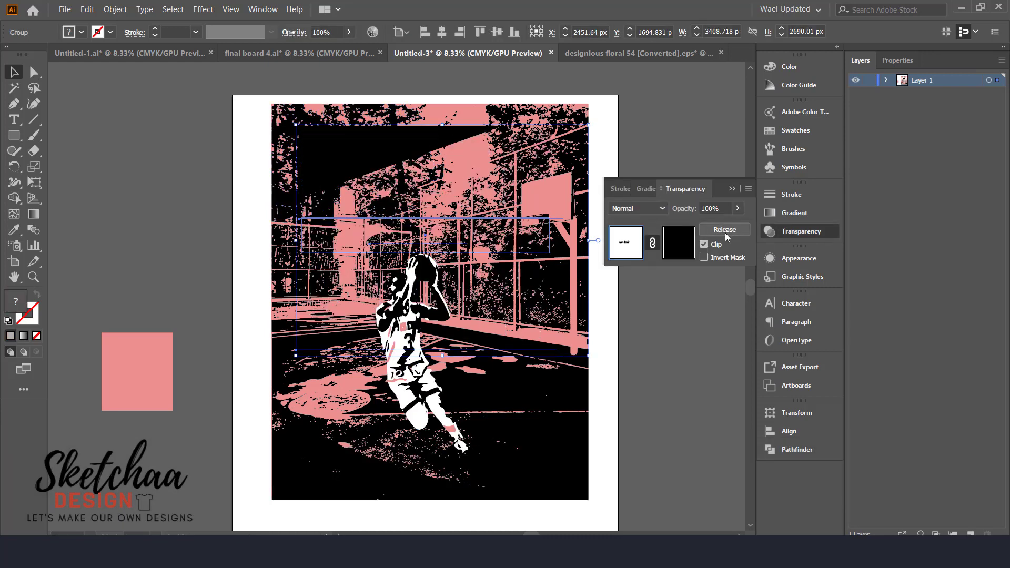
{"action": "left_click", "coordinate": [703, 244]}
Paste the cut player outline in front inside the lettering's opacity mask, fill it black and return to the artwork.
{"action": "left_click", "coordinate": [690, 252]}
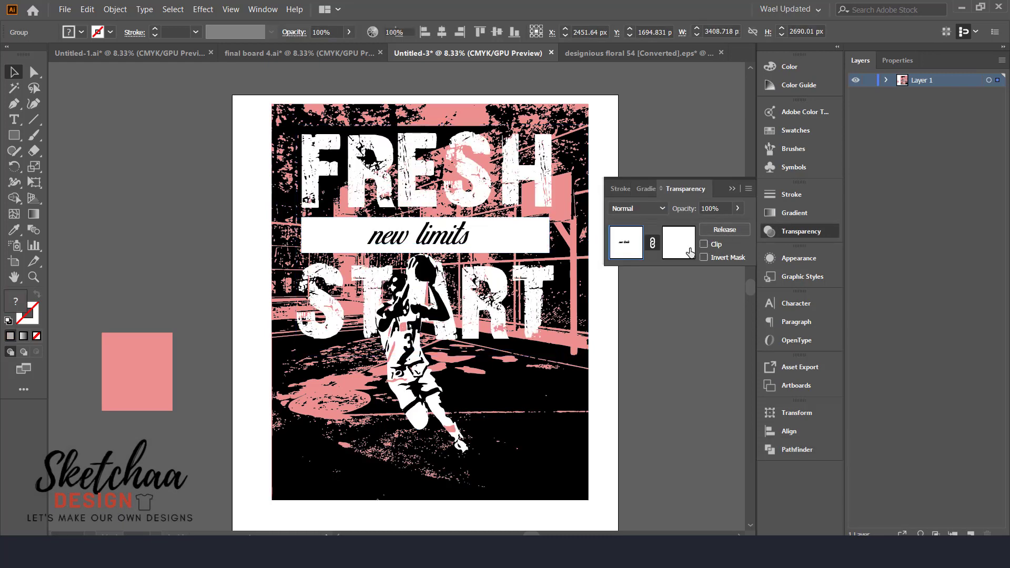
{"action": "key", "text": "ctrl+f"}
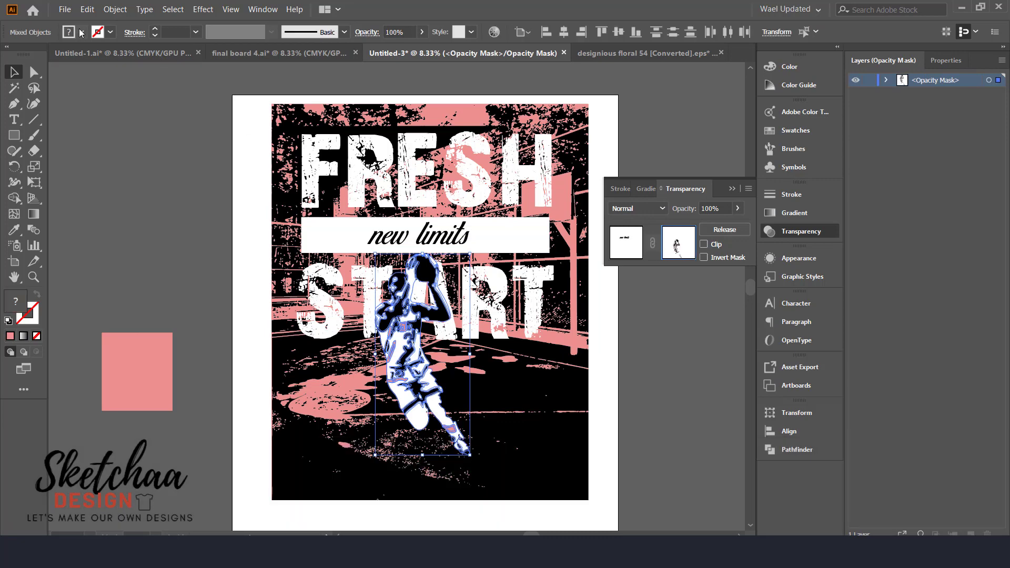
{"action": "left_click", "coordinate": [81, 32]}
{"action": "left_click", "coordinate": [35, 55]}
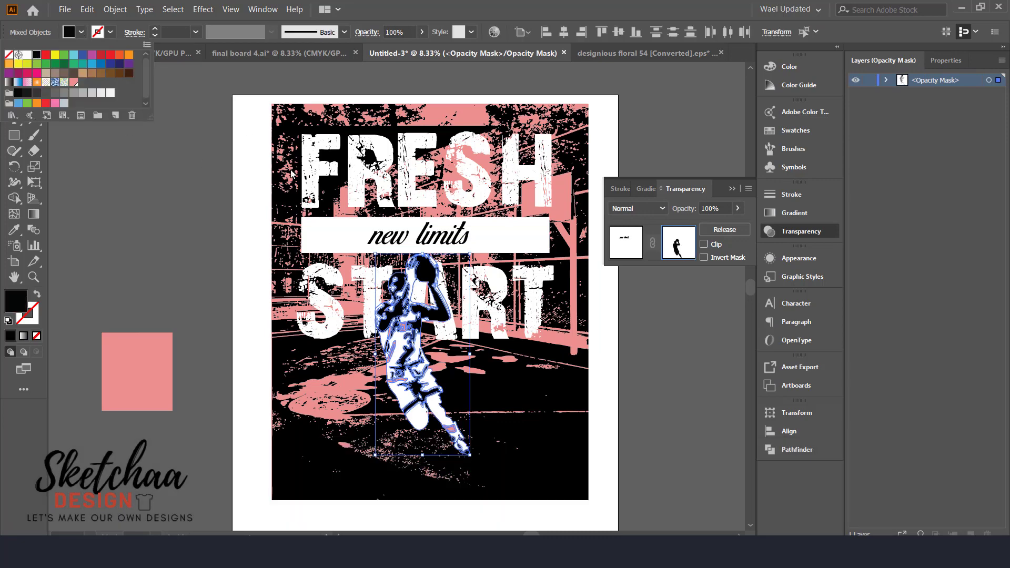
{"action": "left_click", "coordinate": [616, 251]}
{"action": "left_click", "coordinate": [626, 252]}
{"action": "left_click", "coordinate": [660, 309]}
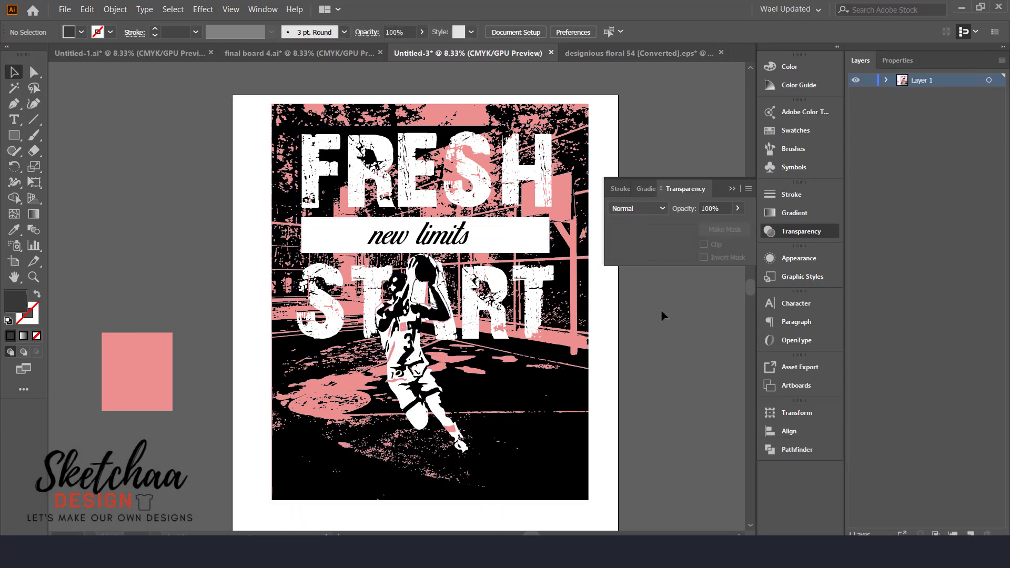
{"action": "left_click", "coordinate": [729, 189]}
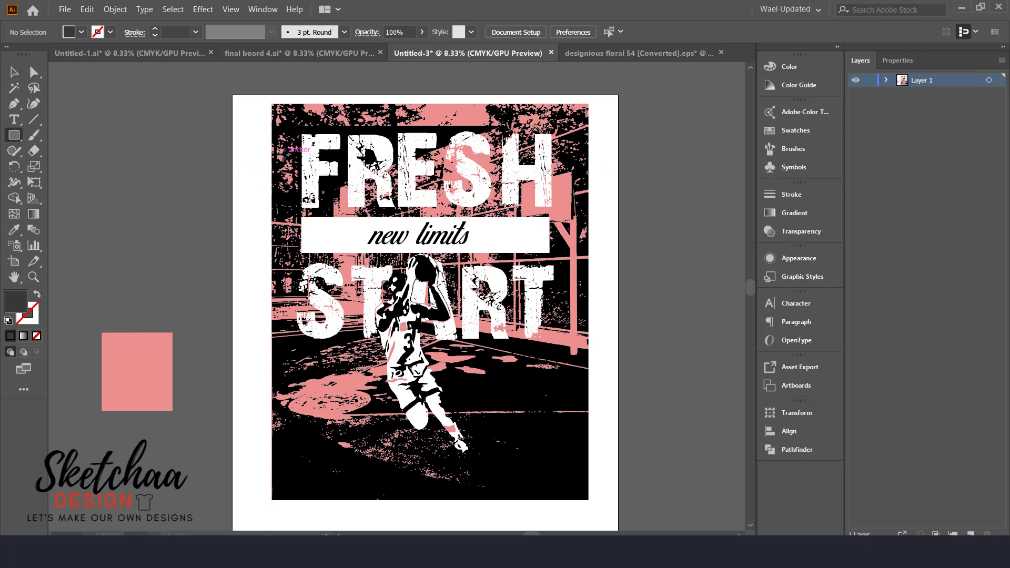
Draw a tall narrow rectangle along the court's left edge beside the lettering and sample the court's pink for it.
{"action": "mouse_move", "coordinate": [288, 156]}
{"action": "left_mouse_down"}
{"action": "mouse_move", "coordinate": [268, 362]}
{"action": "mouse_move", "coordinate": [270, 342]}
{"action": "left_mouse_up"}
{"action": "left_click", "coordinate": [13, 229]}
{"action": "left_click", "coordinate": [436, 110]}
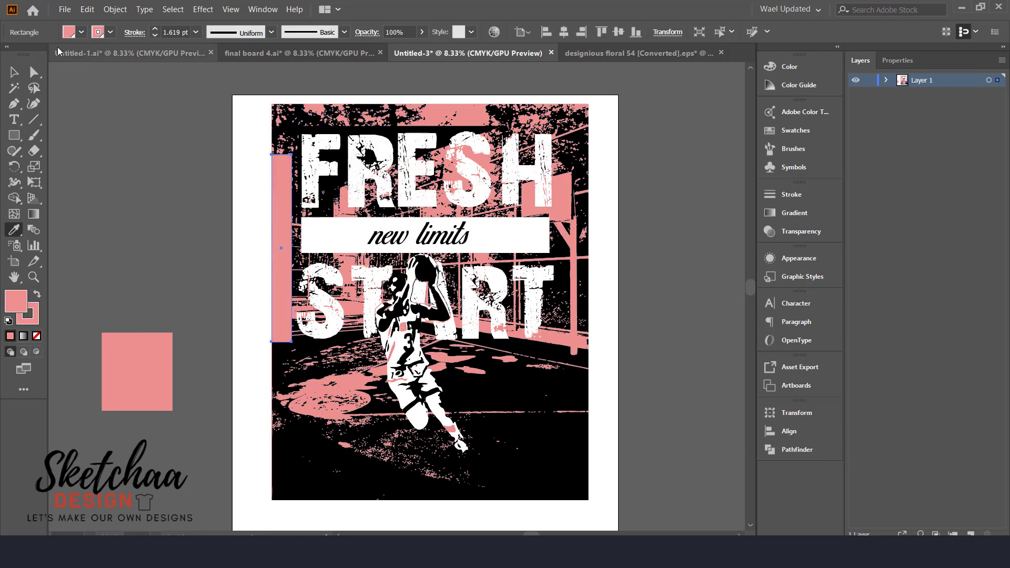
Narrow the pink rectangle along the court's left edge by pulling its inner side outward.
{"action": "left_click", "coordinate": [14, 72]}
{"action": "left_click", "coordinate": [282, 247]}
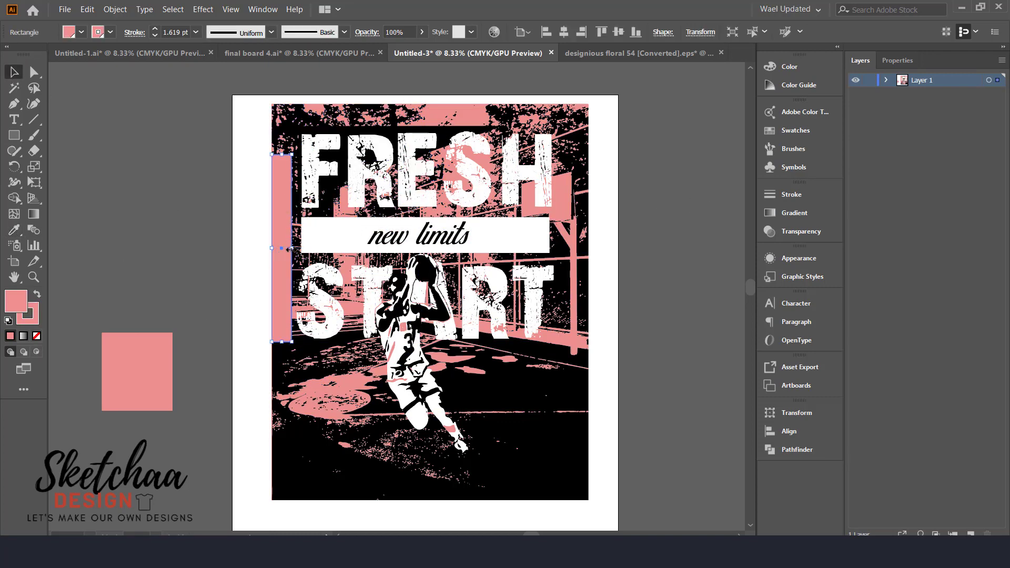
{"action": "left_click_drag", "start_coordinate": [290, 249], "coordinate": [285, 248]}
{"action": "left_click", "coordinate": [730, 219]}
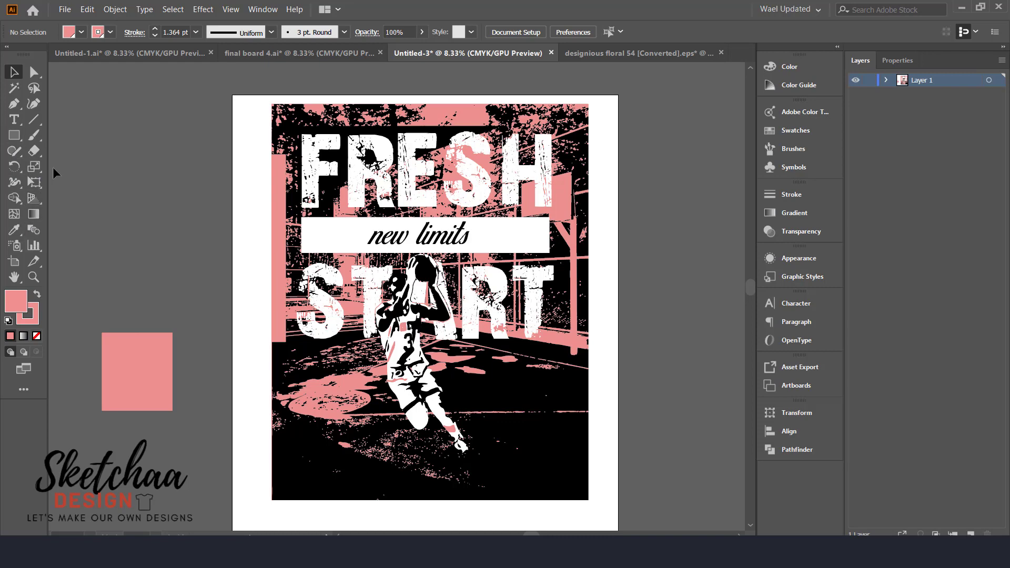
Draw a curved Pen path on the court floor below the pink circle, running down to the artwork's lower edge.
{"action": "left_click", "coordinate": [14, 104]}
{"action": "left_click", "coordinate": [369, 394]}
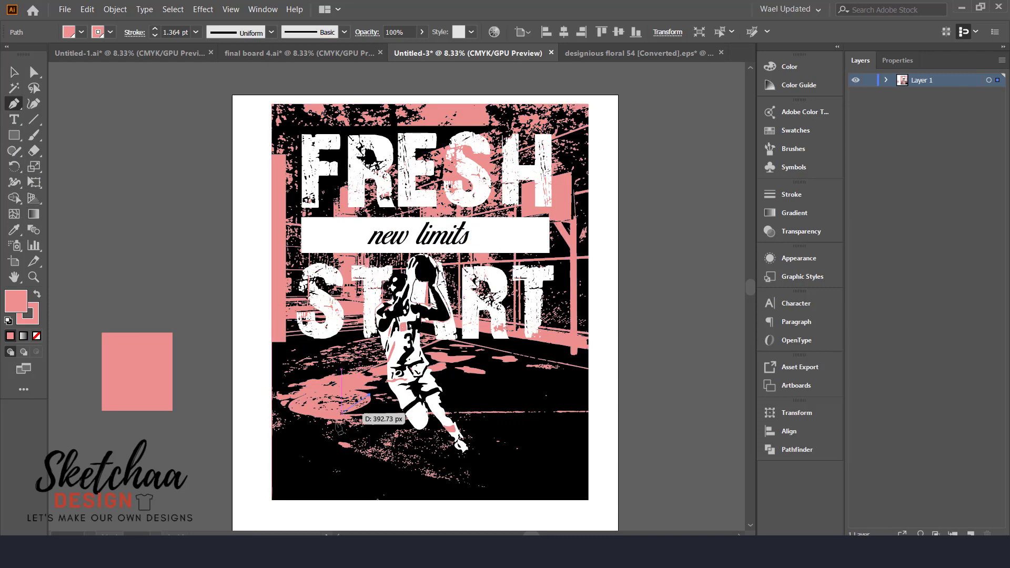
{"action": "left_click_drag", "start_coordinate": [328, 451], "coordinate": [345, 473]}
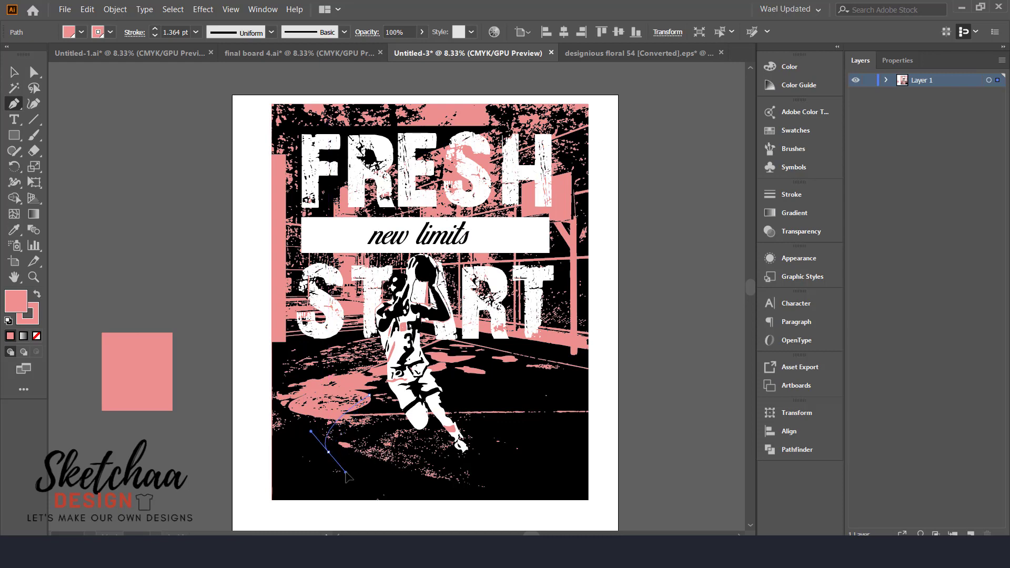
{"action": "left_click", "coordinate": [391, 495]}
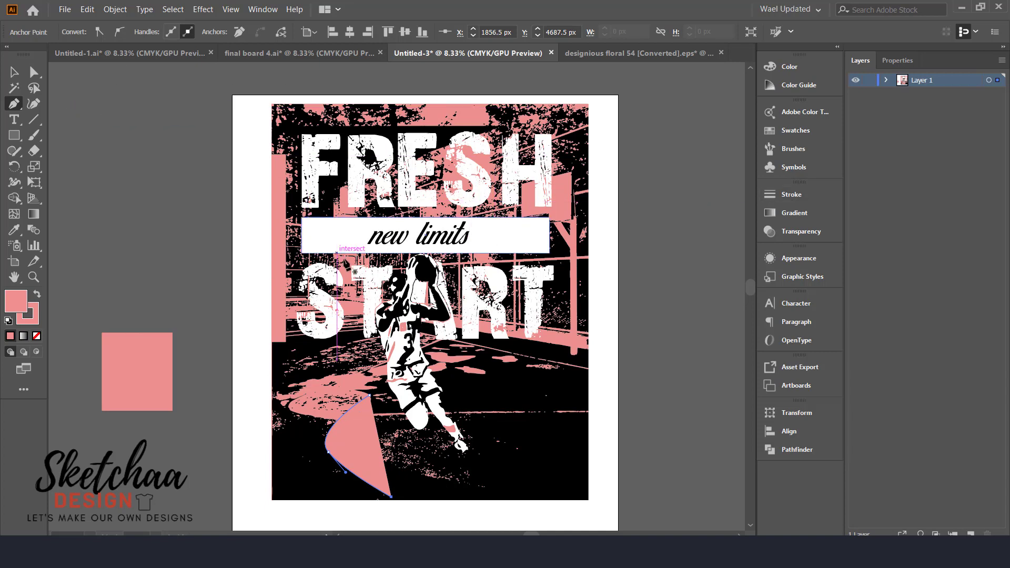
Give the curved path a 30 pt pink stroke with no fill and the width profile tapered at both ends.
{"action": "left_click", "coordinate": [897, 60]}
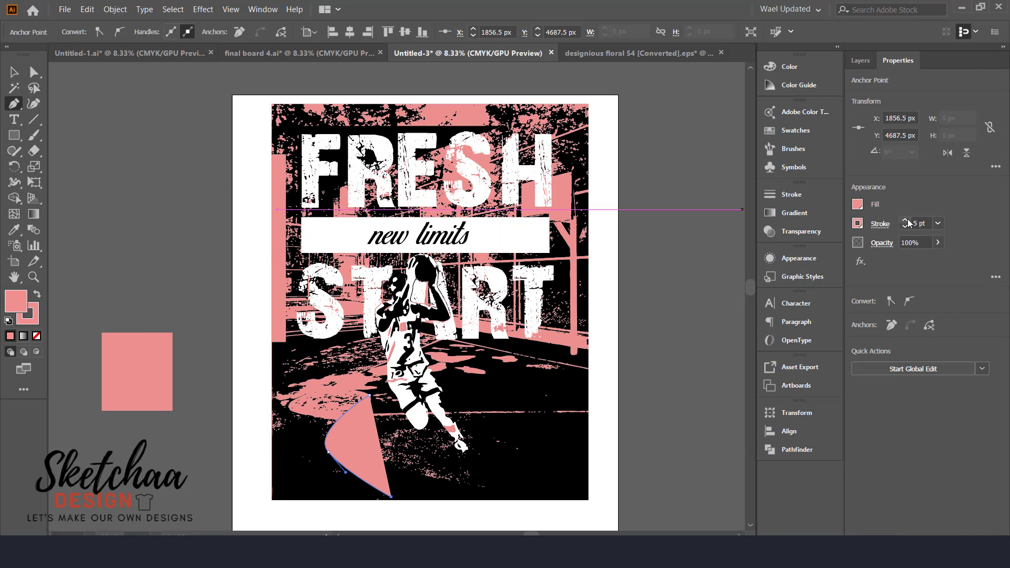
{"action": "key", "text": "shift"}
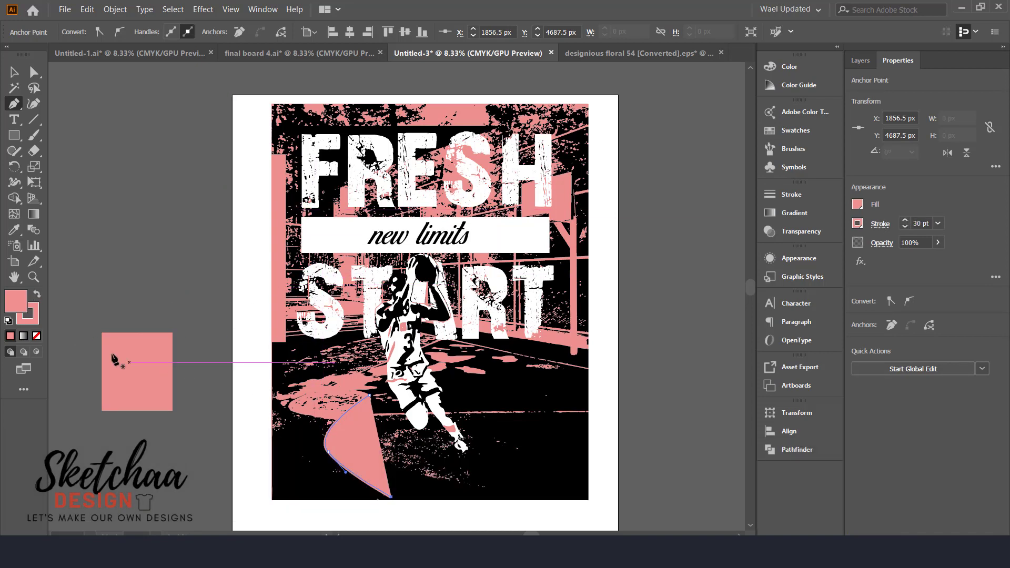
{"action": "left_click", "coordinate": [36, 335]}
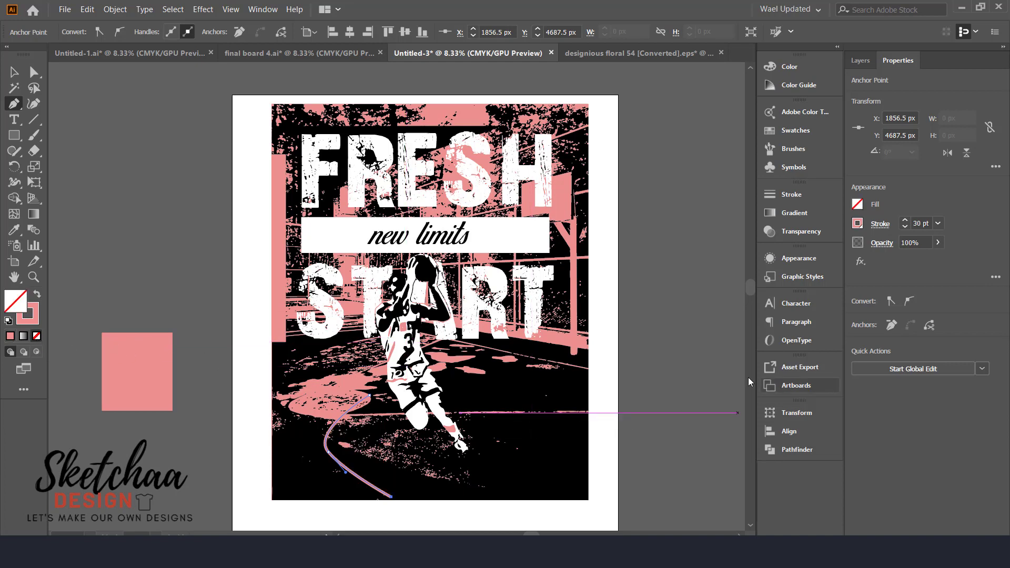
{"action": "left_click", "coordinate": [877, 225]}
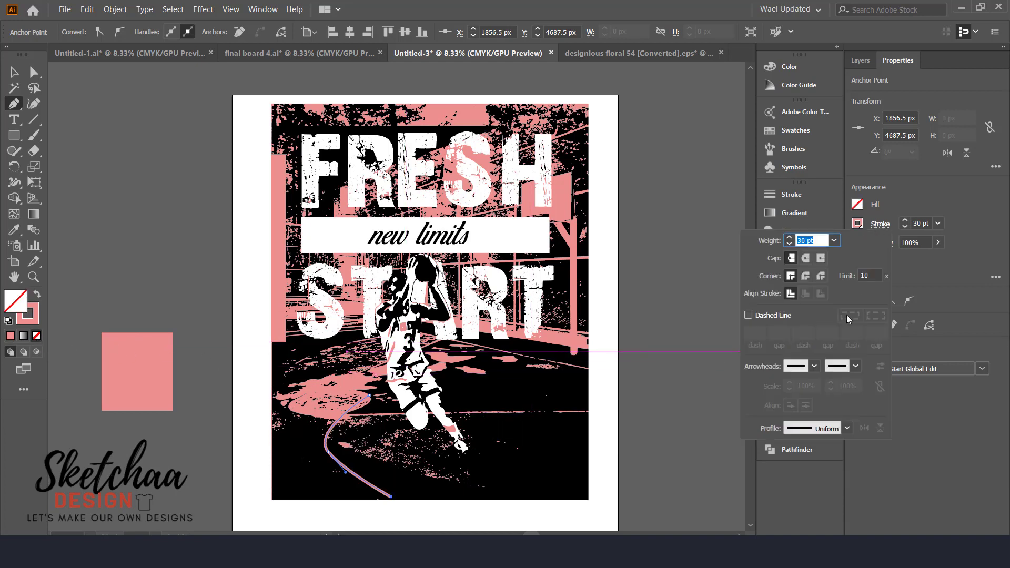
{"action": "left_click", "coordinate": [846, 428]}
{"action": "left_click", "coordinate": [819, 296]}
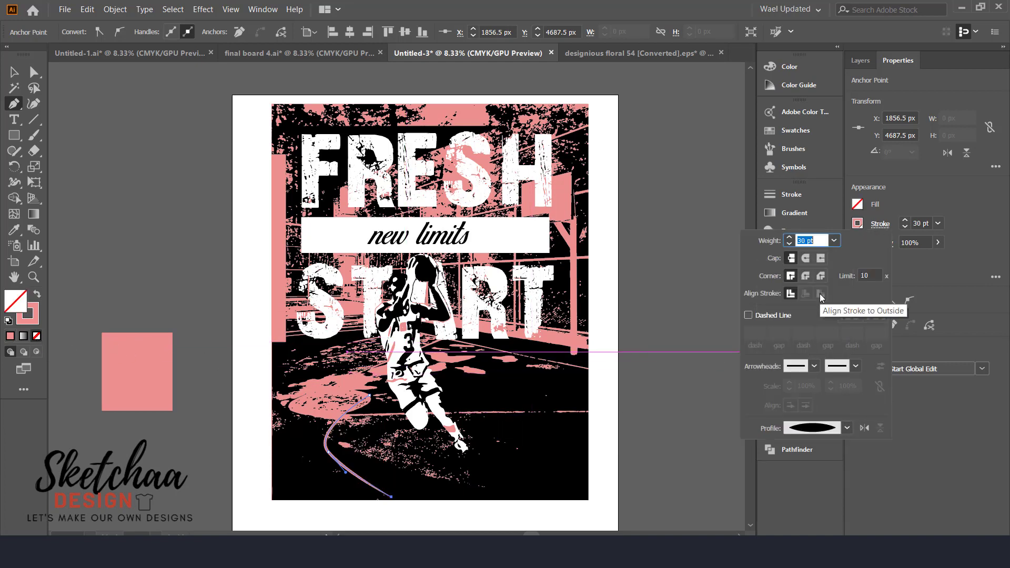
{"action": "left_click", "coordinate": [7, 70]}
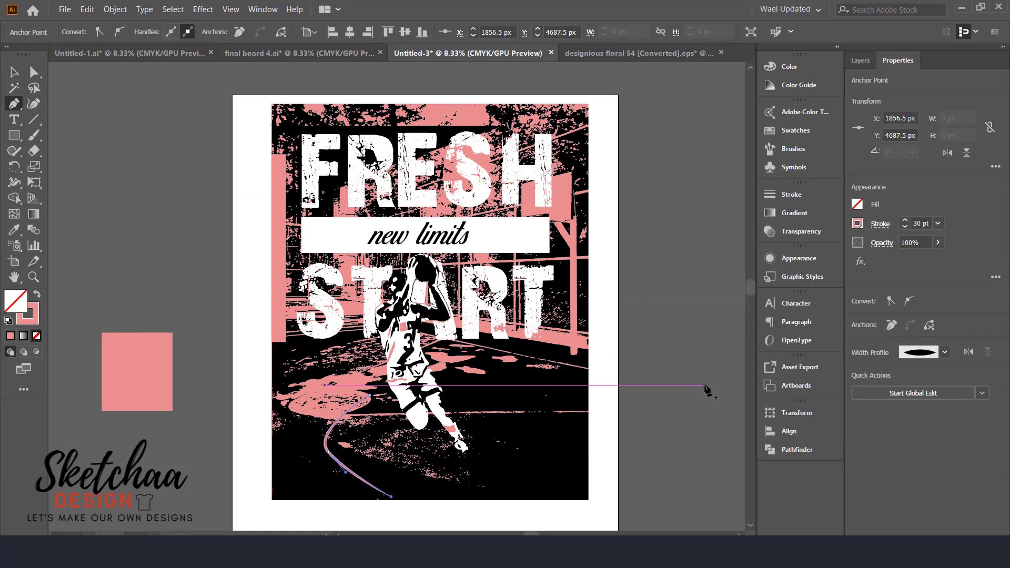
Increase the curve's stroke weight to 50 pt and stretch the curve slightly upward.
{"action": "left_click", "coordinate": [14, 72]}
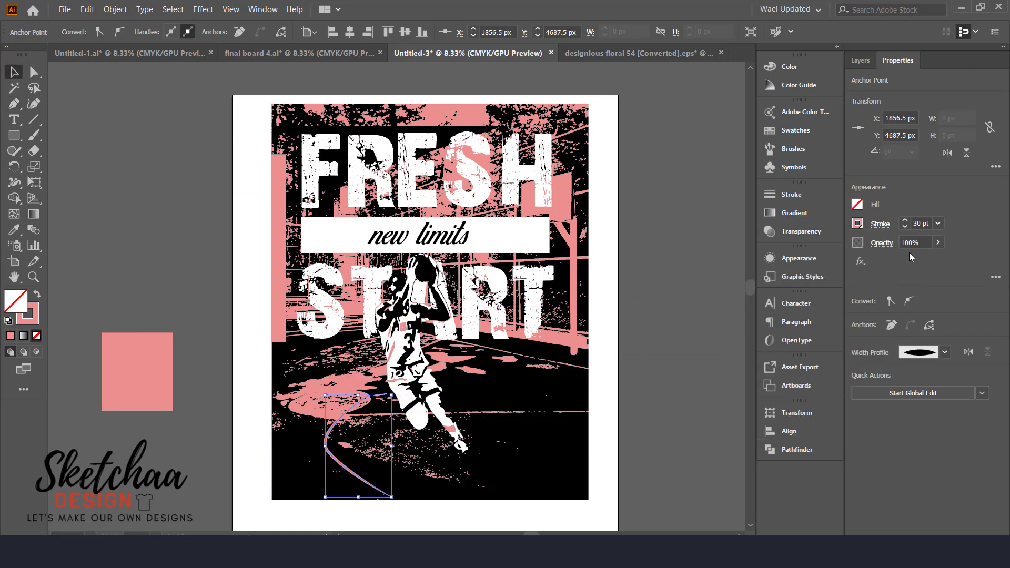
{"action": "left_click", "coordinate": [905, 219], "text": "shift"}
{"action": "left_click", "coordinate": [905, 219], "text": "shift"}
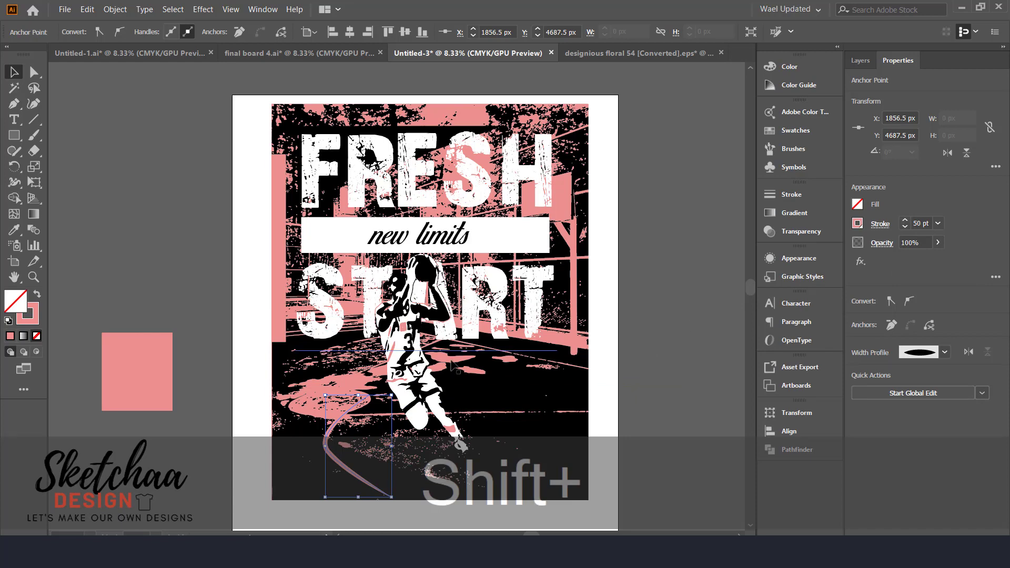
{"action": "left_click_drag", "start_coordinate": [358, 395], "coordinate": [360, 383]}
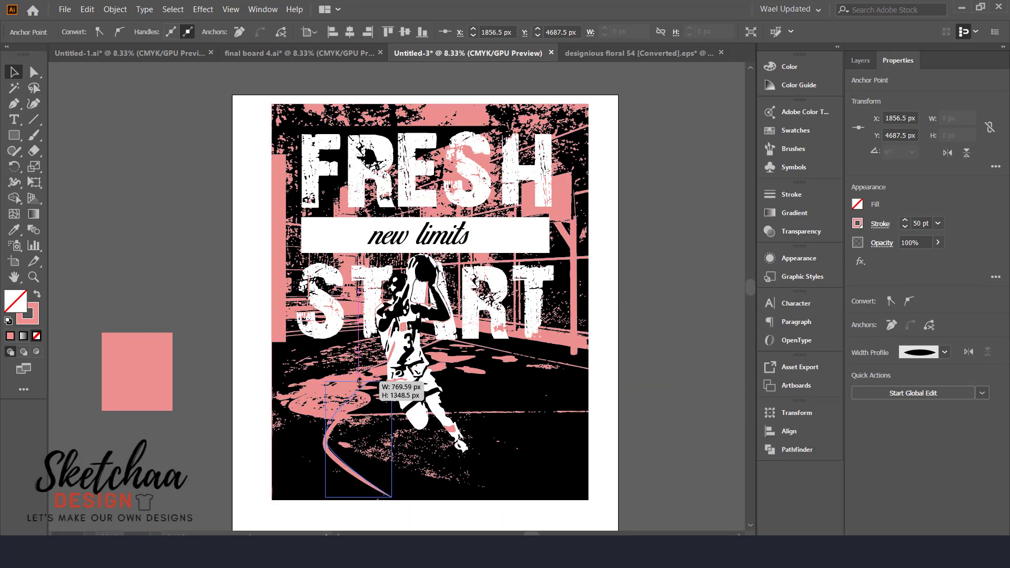
{"action": "left_click", "coordinate": [645, 425]}
Duplicate the tapered curve slightly above the original and enlarge the copy toward the lower right.
{"action": "left_click_drag", "start_coordinate": [335, 458], "coordinate": [331, 424], "text": "alt"}
{"action": "left_click_drag", "start_coordinate": [386, 463], "coordinate": [409, 479]}
{"action": "left_click", "coordinate": [505, 458]}
{"action": "left_click", "coordinate": [635, 427]}
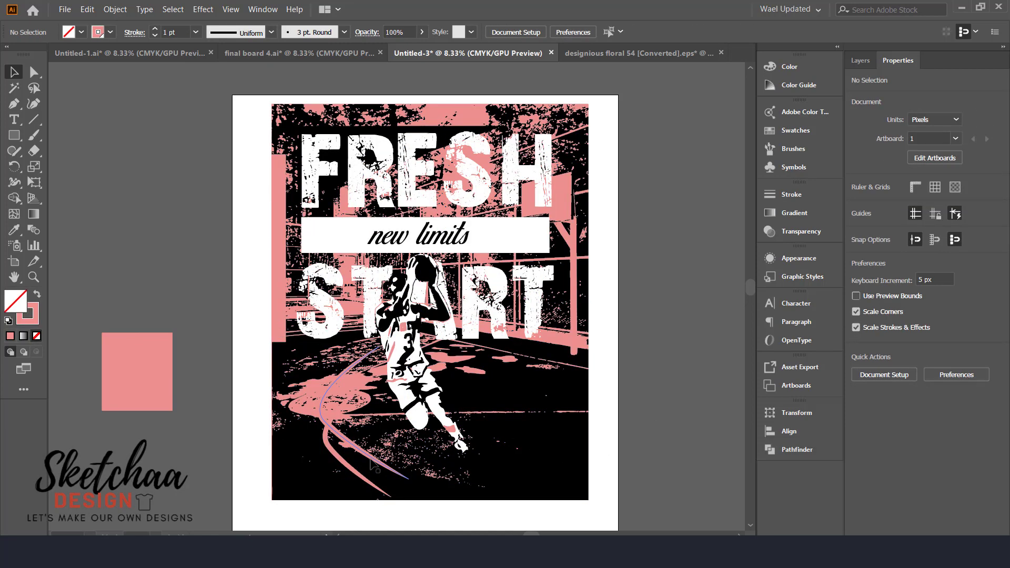
Draw a second curved Pen path right of the player's legs, bulging right and ending at the artwork's lower edge.
{"action": "left_click", "coordinate": [14, 103]}
{"action": "left_click", "coordinate": [482, 391]}
{"action": "left_click", "coordinate": [523, 456]}
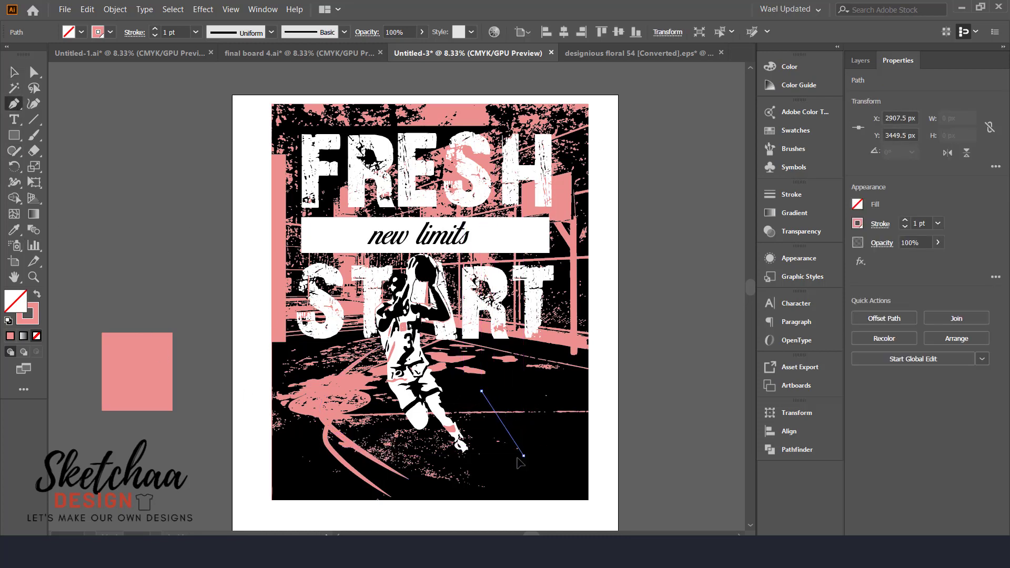
{"action": "left_click_drag", "start_coordinate": [523, 456], "coordinate": [470, 486]}
{"action": "left_click", "coordinate": [424, 496]}
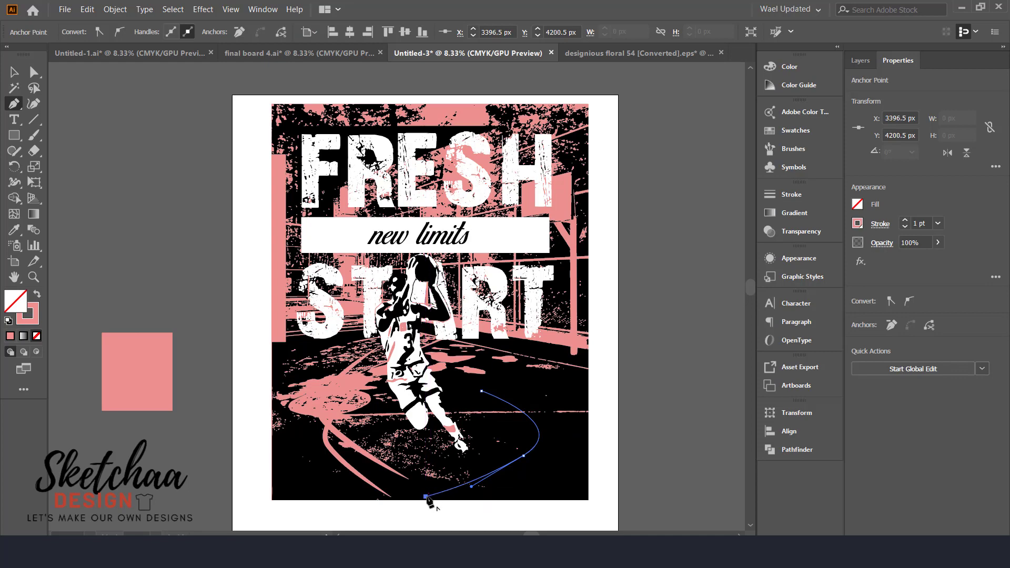
Copy the left curve's pink stroke to the right curve and apply the width profile tapered at both ends.
{"action": "left_click", "coordinate": [14, 230]}
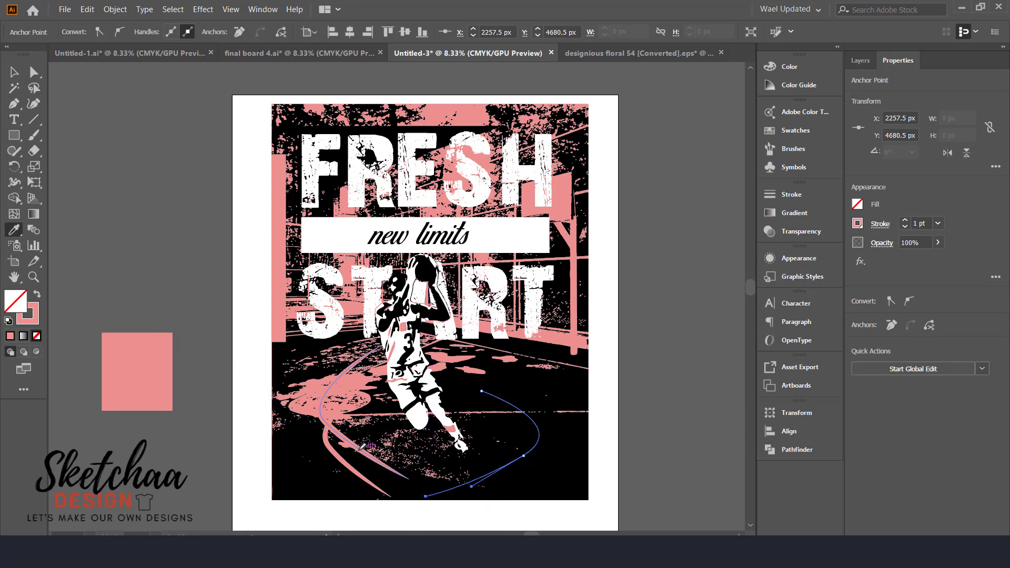
{"action": "left_click", "coordinate": [360, 449]}
{"action": "left_click", "coordinate": [14, 72]}
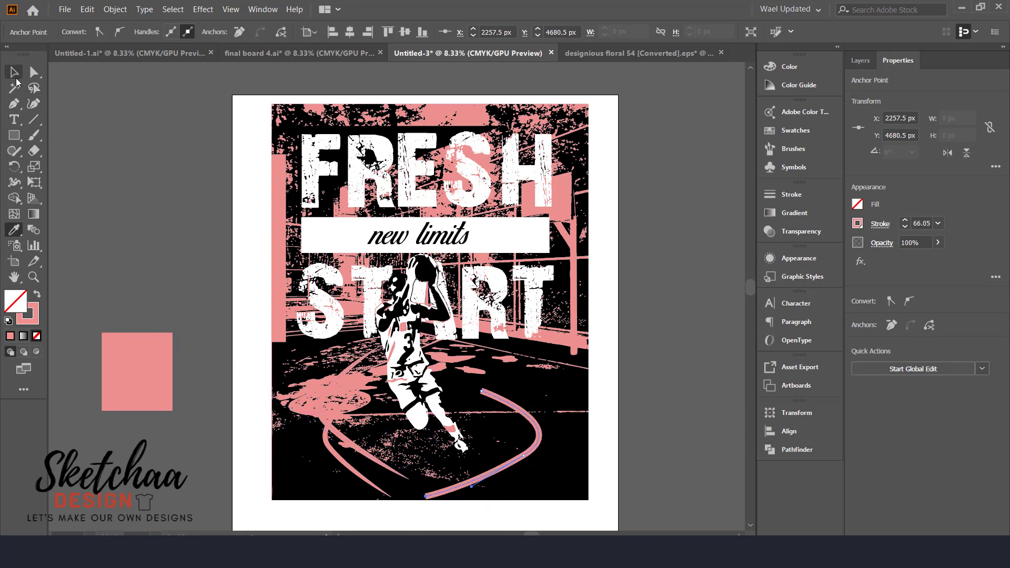
{"action": "left_click", "coordinate": [878, 225]}
{"action": "left_click", "coordinate": [844, 423]}
{"action": "left_click", "coordinate": [820, 315]}
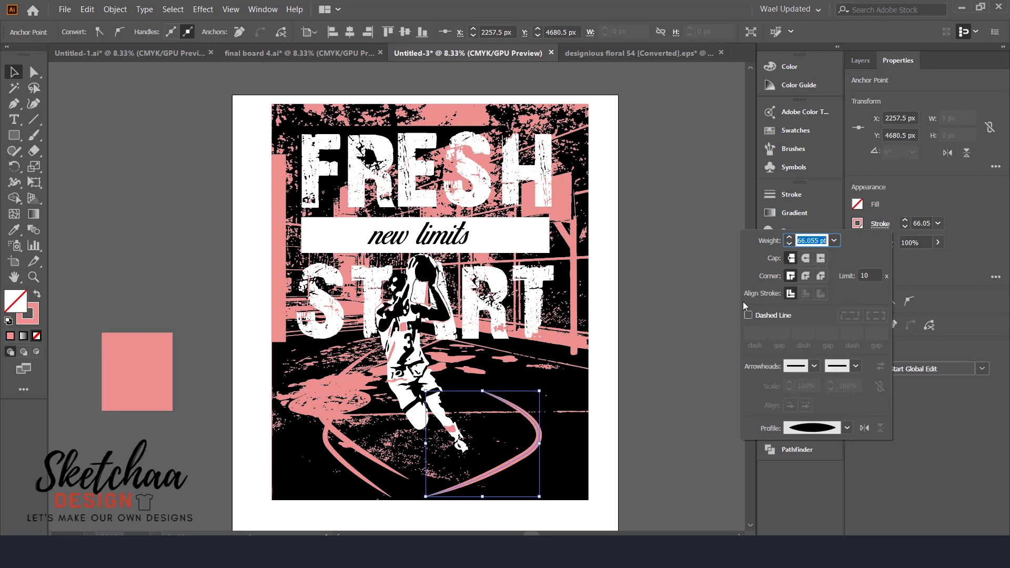
Duplicate the right tapered curve up and to the right of the original.
{"action": "left_click", "coordinate": [661, 308]}
{"action": "left_click_drag", "start_coordinate": [537, 435], "coordinate": [558, 411], "text": "alt"}
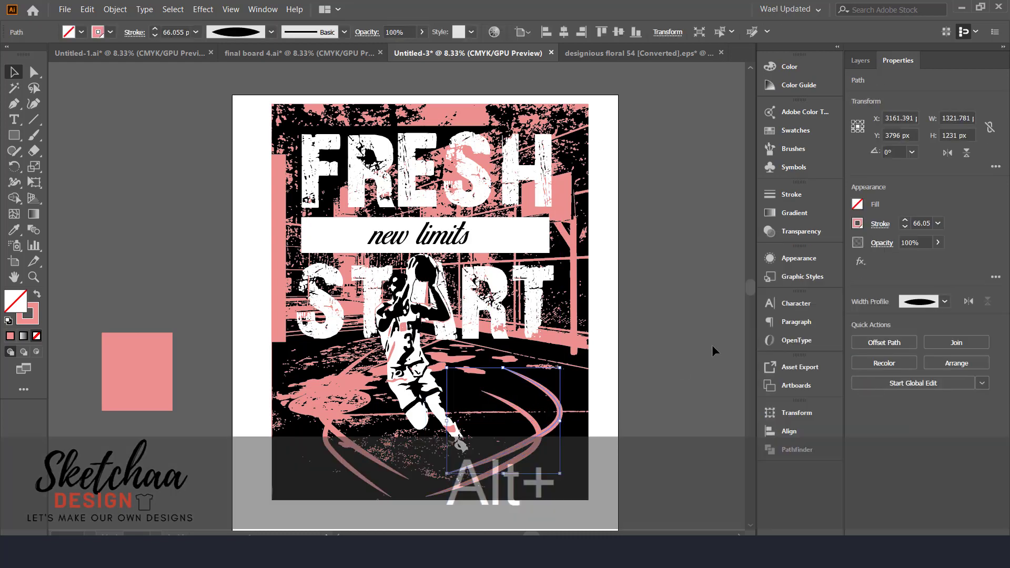
{"action": "left_click", "coordinate": [620, 391]}
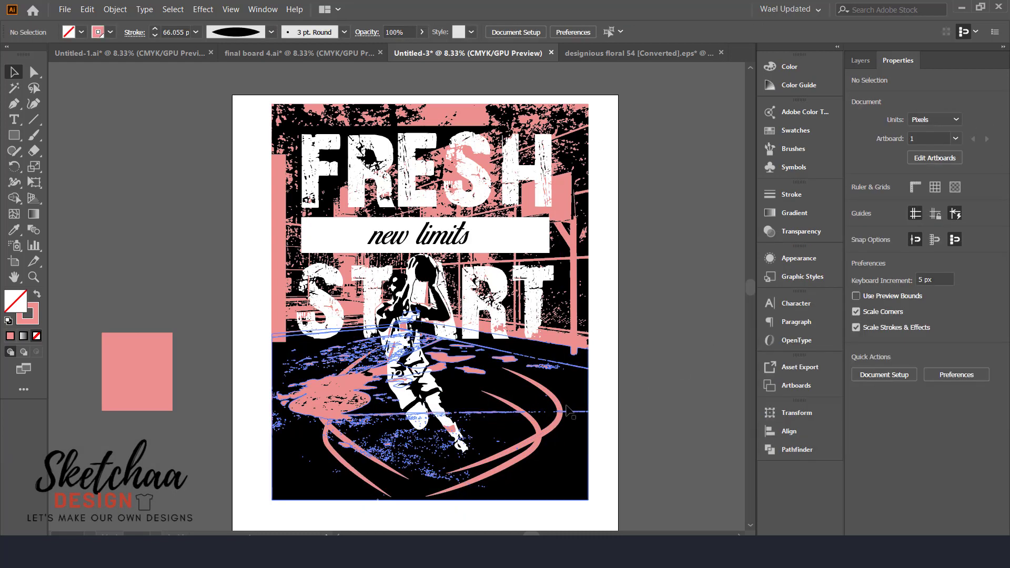
Draw a 1382 by 743 px rectangle on the court's right edge beside the player's legs and fill it black.
{"action": "left_click", "coordinate": [13, 138]}
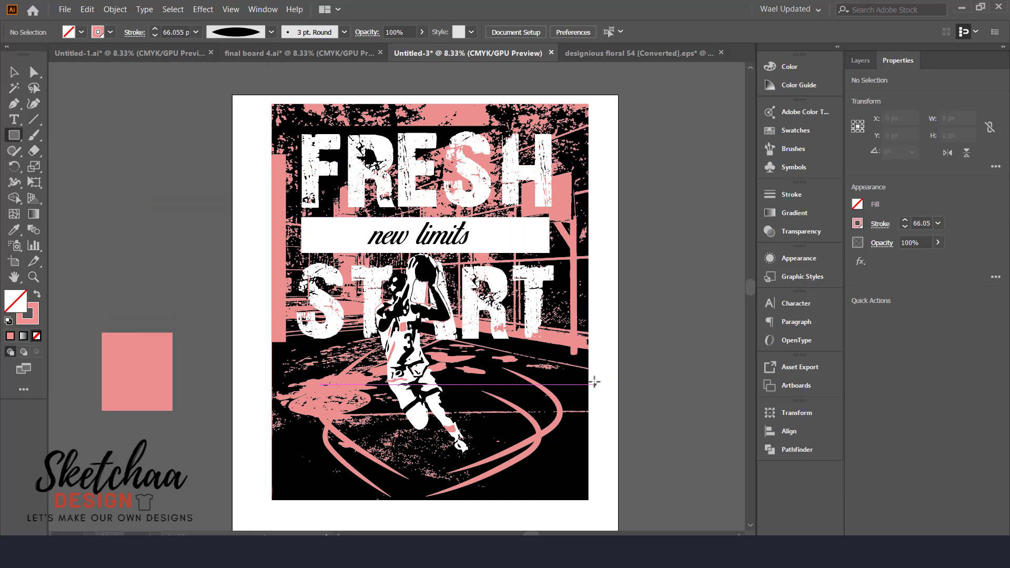
{"action": "left_click_drag", "start_coordinate": [587, 379], "coordinate": [469, 443]}
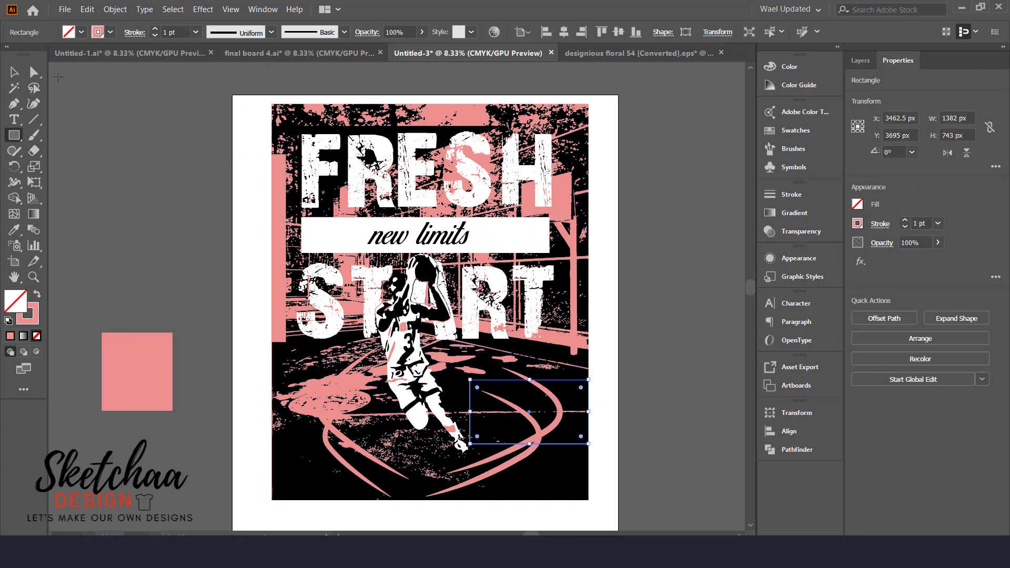
{"action": "left_click", "coordinate": [82, 32]}
{"action": "left_click", "coordinate": [36, 58]}
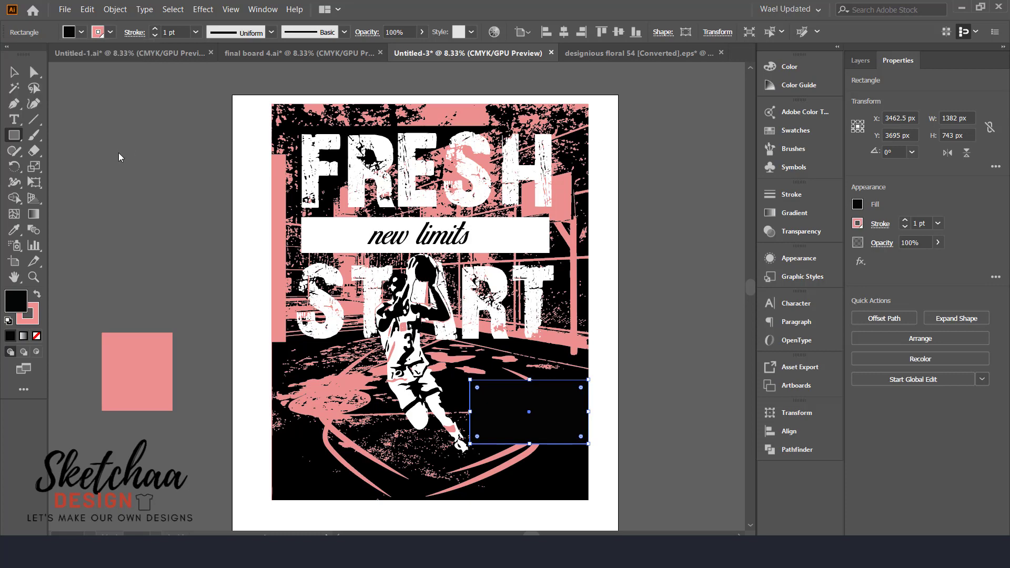
Add the text MANHATTEN over the black rectangle in Bebas Regular, coloured with the pink sampled from the left bar.
{"action": "key", "text": "t"}
{"action": "left_click", "coordinate": [483, 393]}
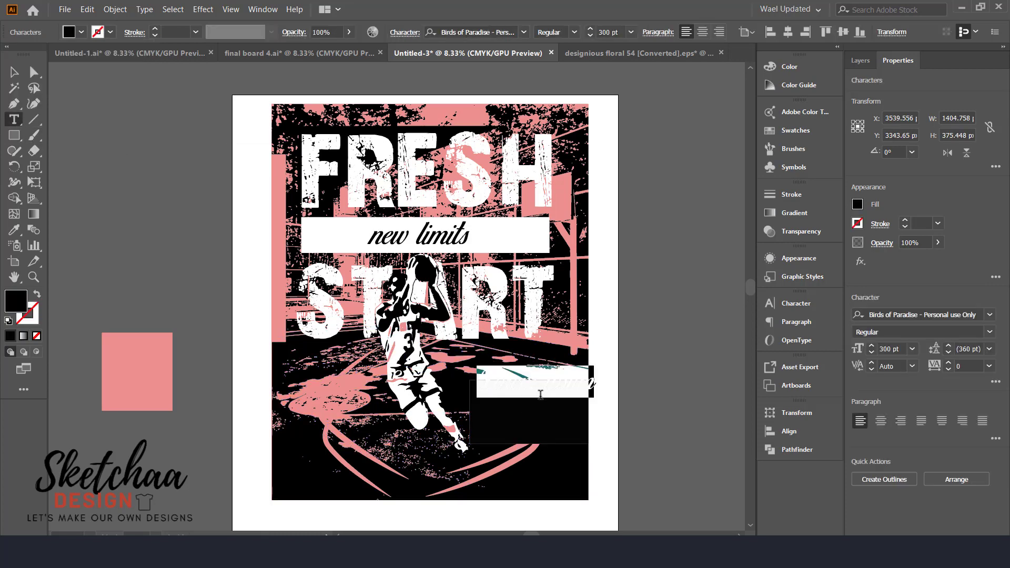
{"action": "type", "text": "basket"}
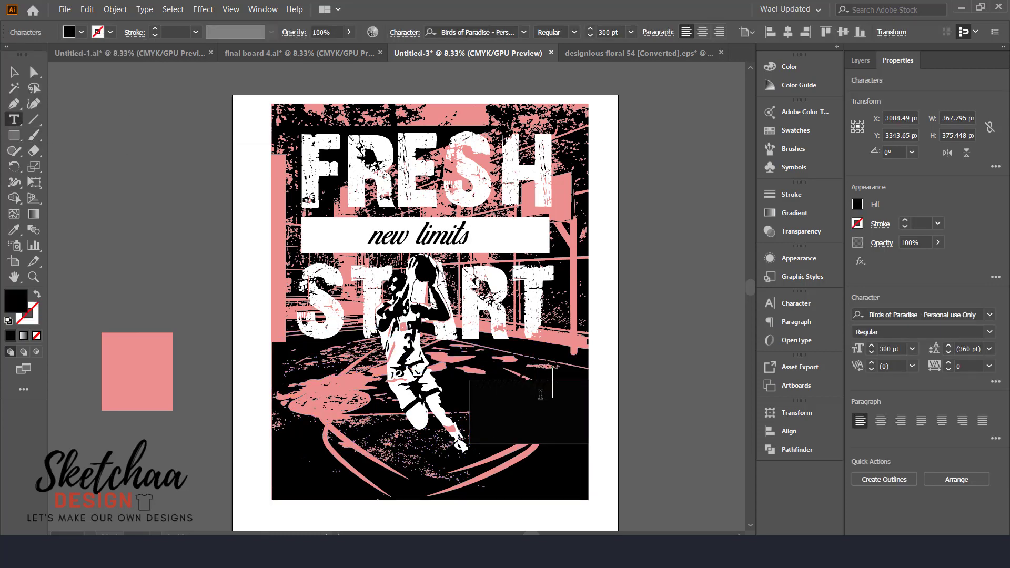
{"action": "key", "text": "ctrl+a"}
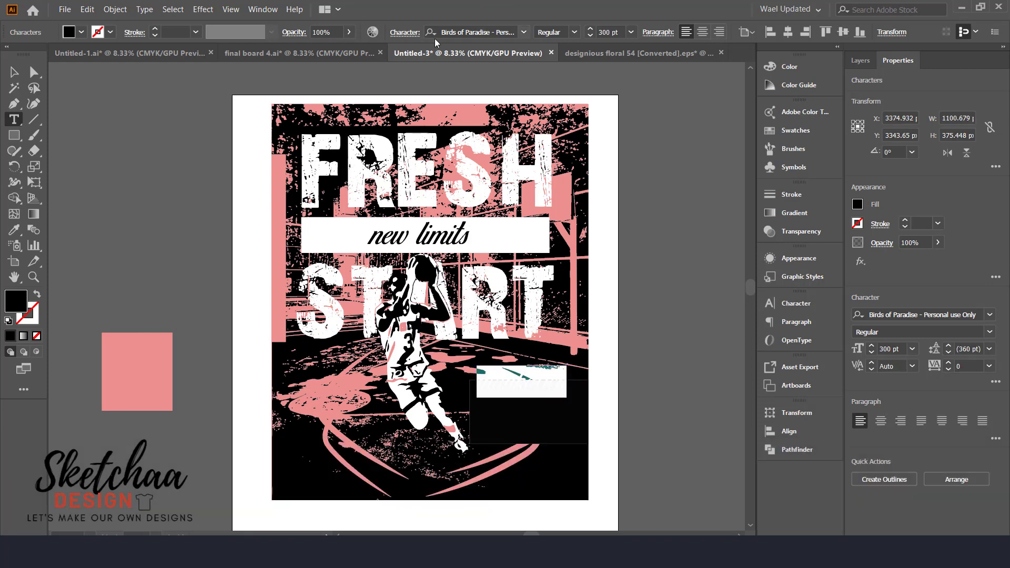
{"action": "left_click", "coordinate": [13, 229]}
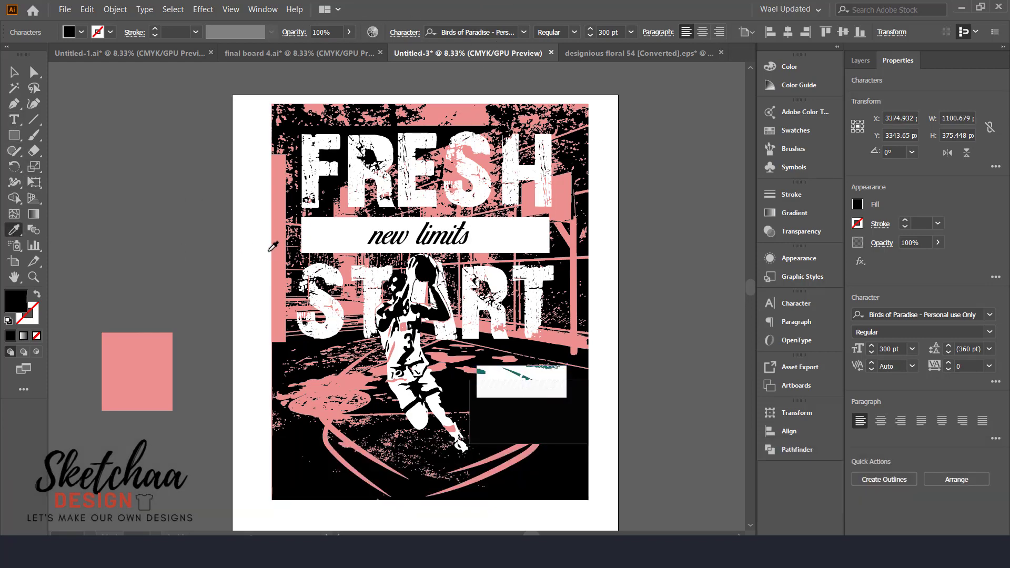
{"action": "left_click", "coordinate": [279, 242]}
{"action": "left_click", "coordinate": [14, 72]}
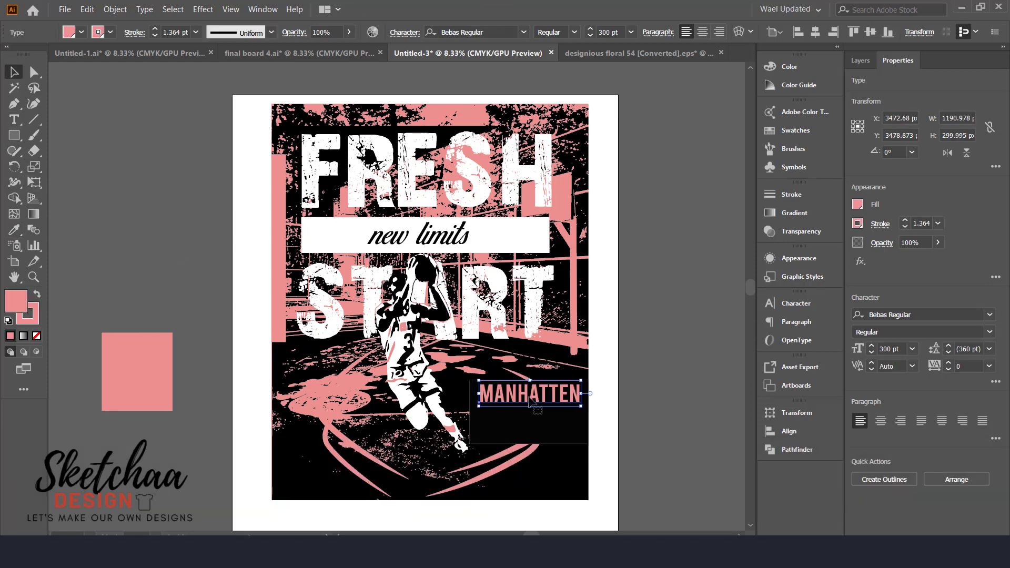
Duplicate the MANHATTEN line twice below itself and change the middle line to BASKETBALL.
{"action": "left_click_drag", "start_coordinate": [534, 402], "coordinate": [532, 444]}
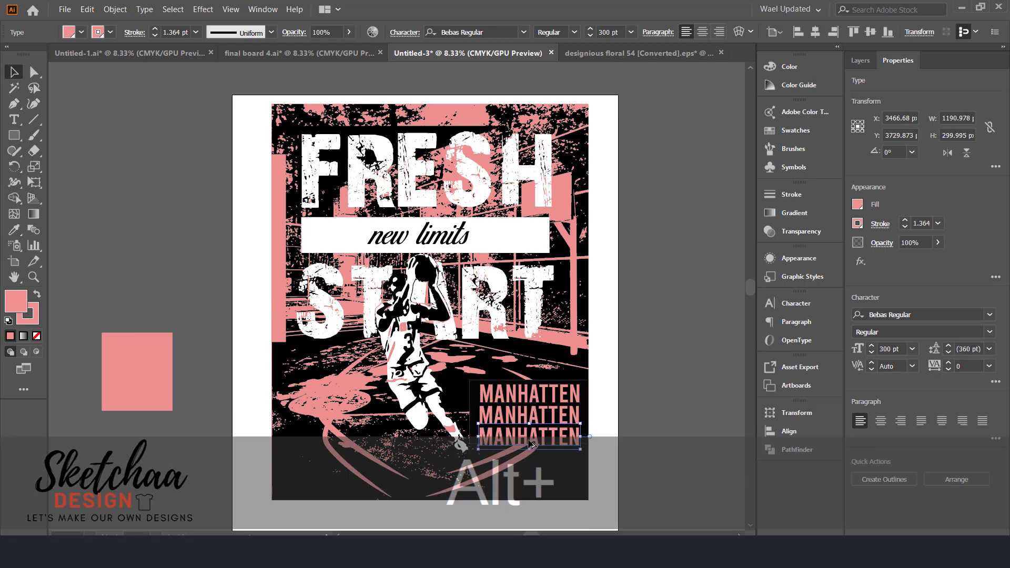
{"action": "double_click", "coordinate": [534, 416]}
{"action": "key", "text": "ctrl+a"}
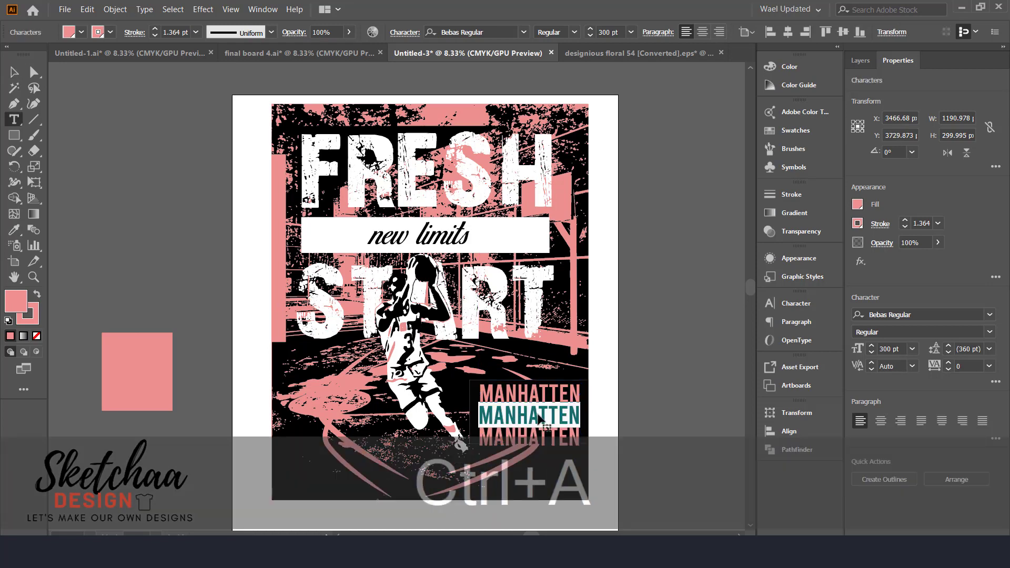
{"action": "type", "text": "BASKETBALL"}
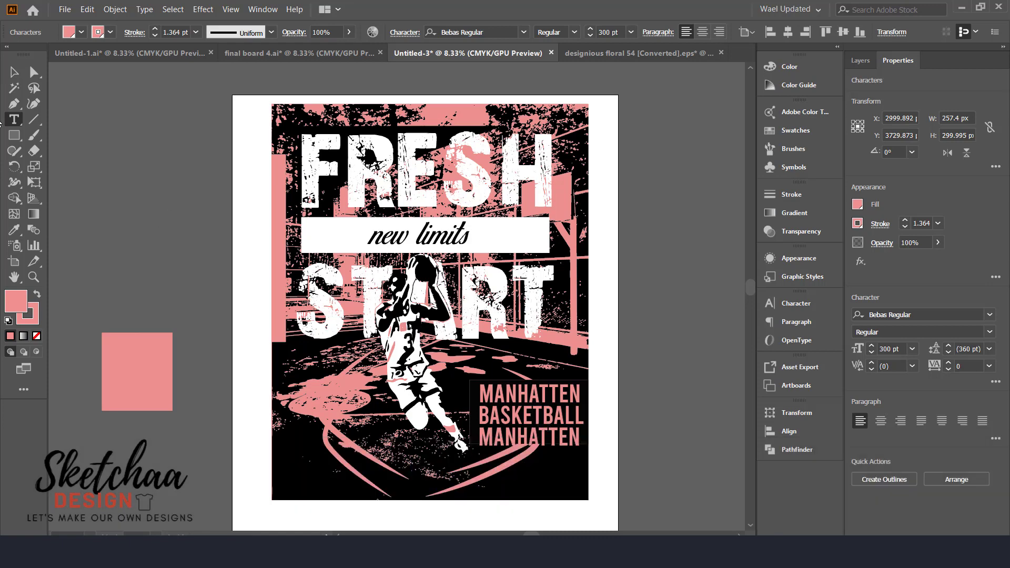
{"action": "key", "text": "Escape"}
Change the third line of the side text, the lower MANHATTEN, to STREETCOURT.
{"action": "double_click", "coordinate": [548, 442]}
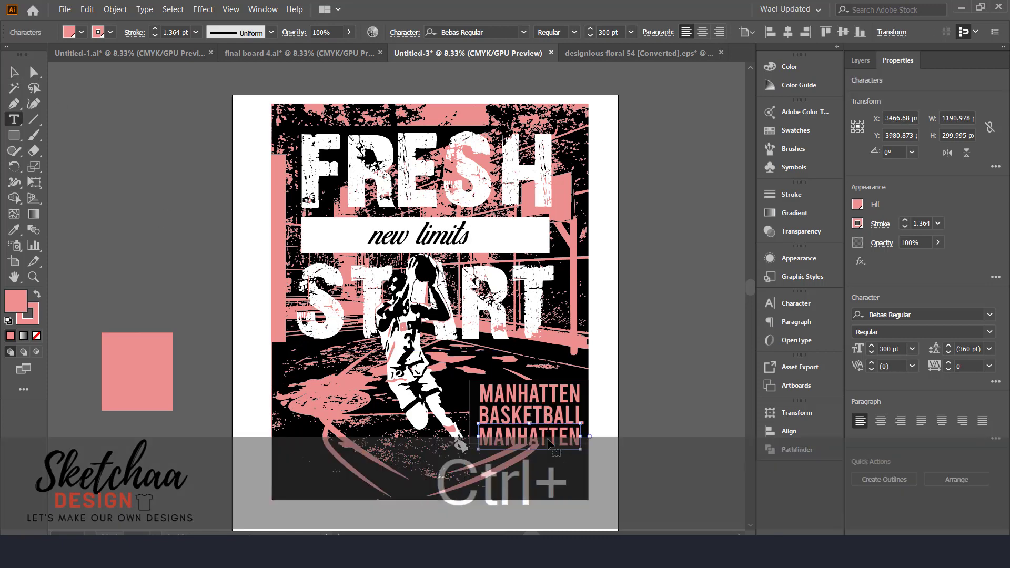
{"action": "key", "text": "ctrl+a"}
{"action": "type", "text": "STREETCOURT"}
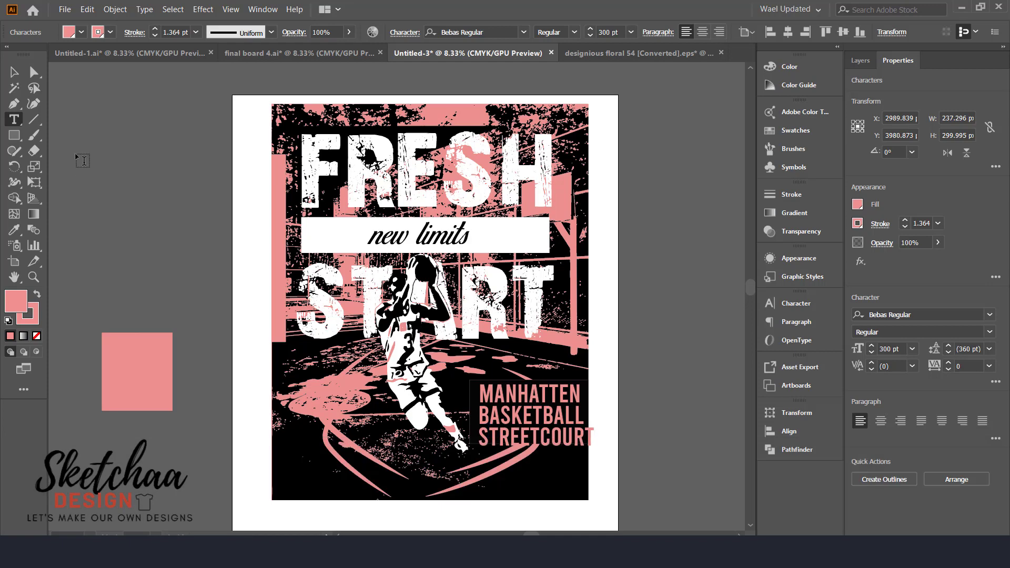
{"action": "key", "text": "Escape"}
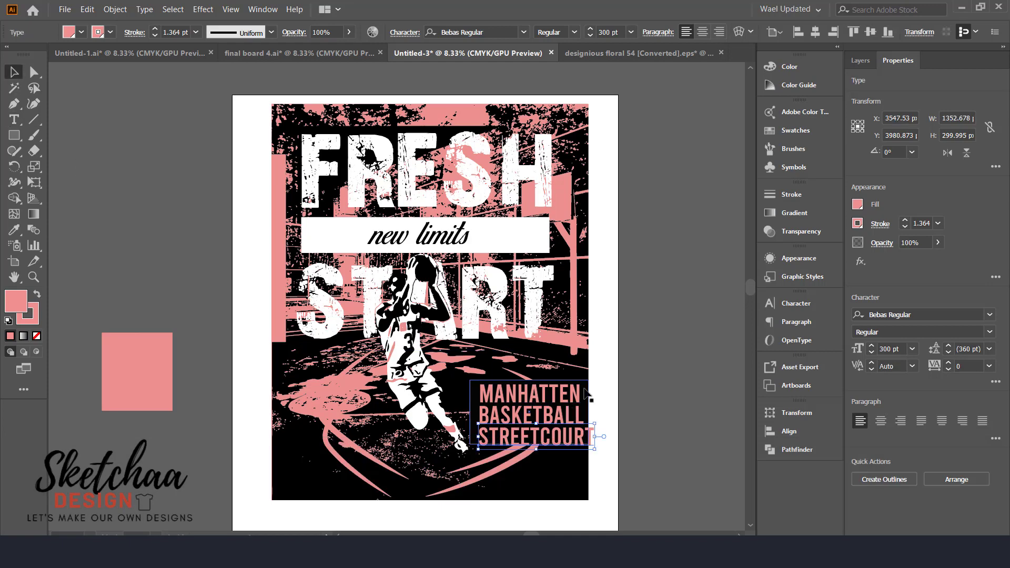
Fill the BASKETBALL line white and adjust the three text lines to fit inside the black rectangle.
{"action": "left_click", "coordinate": [570, 413]}
{"action": "left_click", "coordinate": [80, 33]}
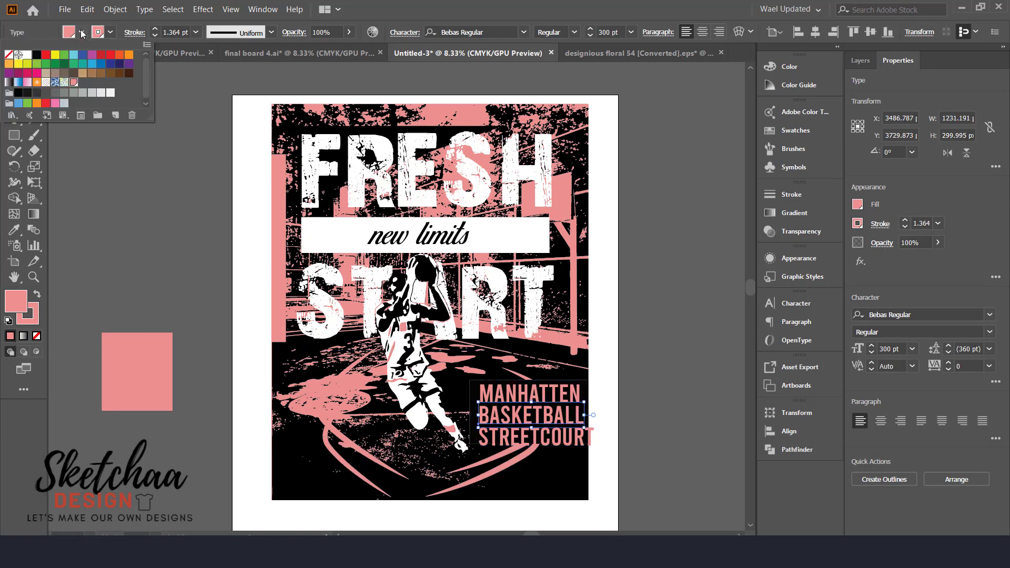
{"action": "left_click", "coordinate": [28, 58]}
{"action": "left_click", "coordinate": [103, 135]}
{"action": "left_click_drag", "start_coordinate": [547, 394], "coordinate": [547, 394]}
{"action": "left_click_drag", "start_coordinate": [550, 413], "coordinate": [561, 431]}
{"action": "left_click", "coordinate": [580, 445]}
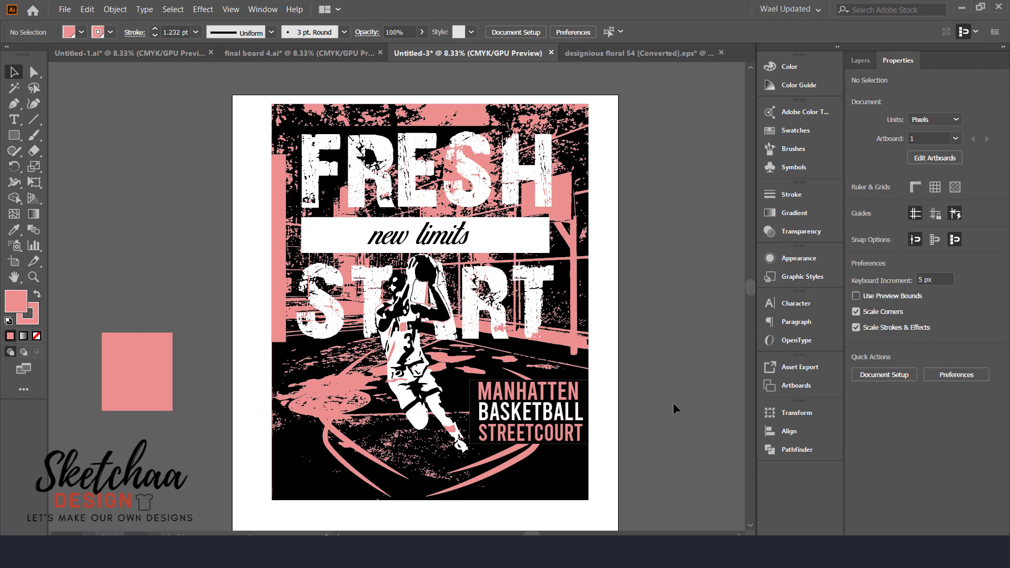
Paste a copy of the FRESH / START lettering group behind the original, fill it black and offset it 25 px to the right.
{"action": "left_click", "coordinate": [533, 291]}
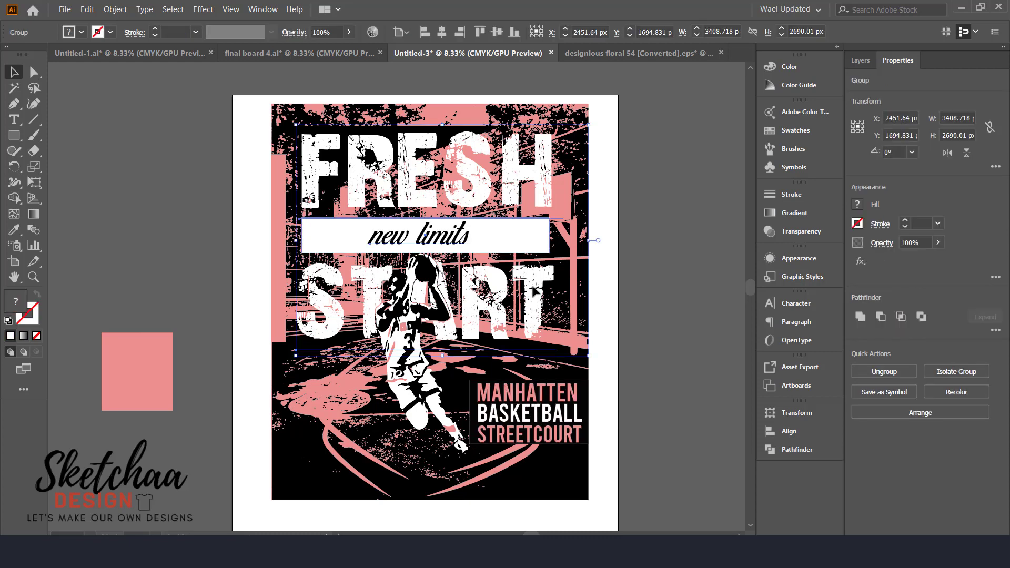
{"action": "key", "text": "ctrl+c"}
{"action": "key", "text": "ctrl+b"}
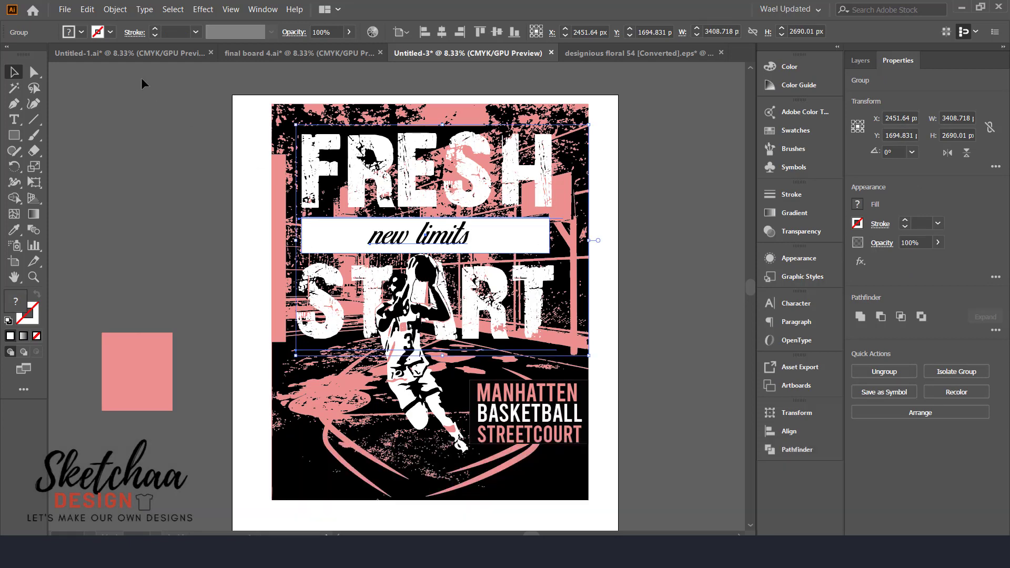
{"action": "left_click", "coordinate": [81, 32]}
{"action": "left_click", "coordinate": [48, 61]}
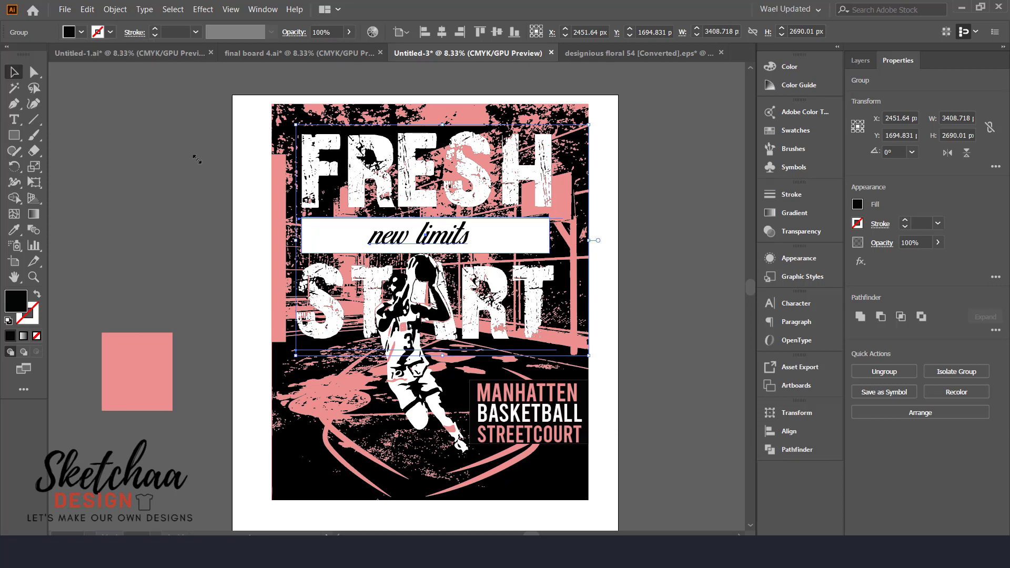
{"action": "key", "text": "Right"}
{"action": "key", "text": "Right"}
{"action": "key", "text": "Right"}
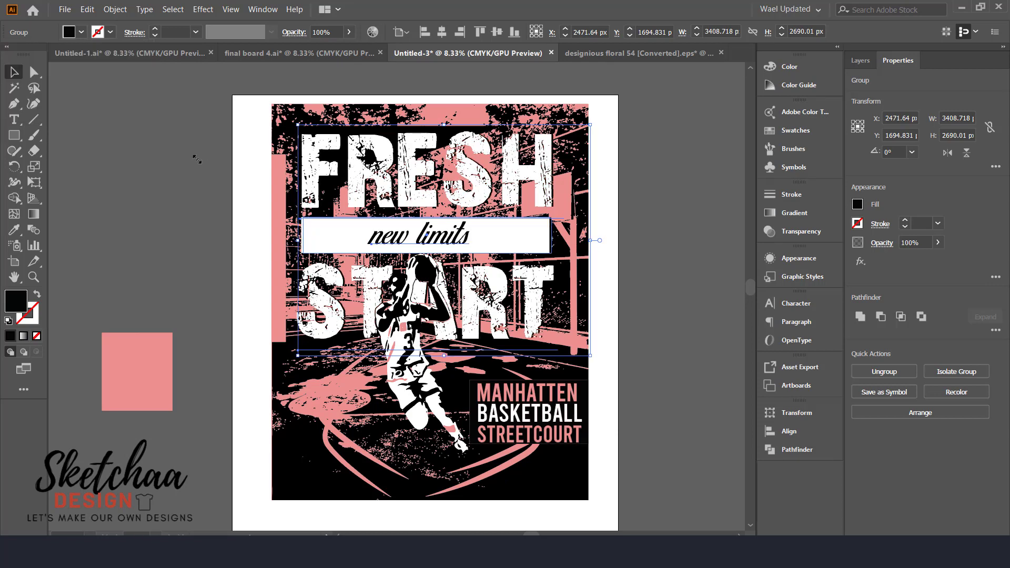
{"action": "key", "text": "Right"}
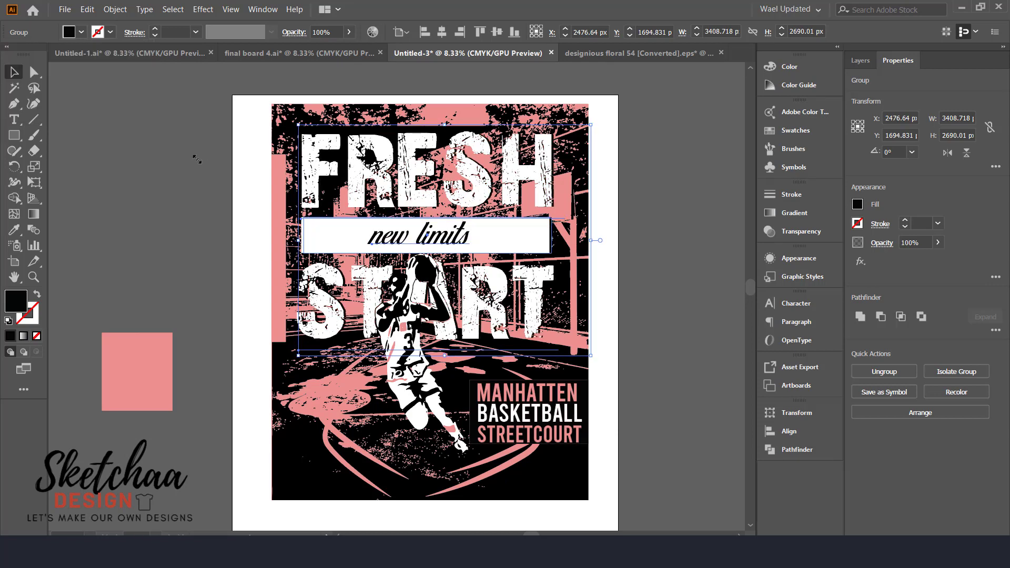
{"action": "left_click", "coordinate": [667, 175]}
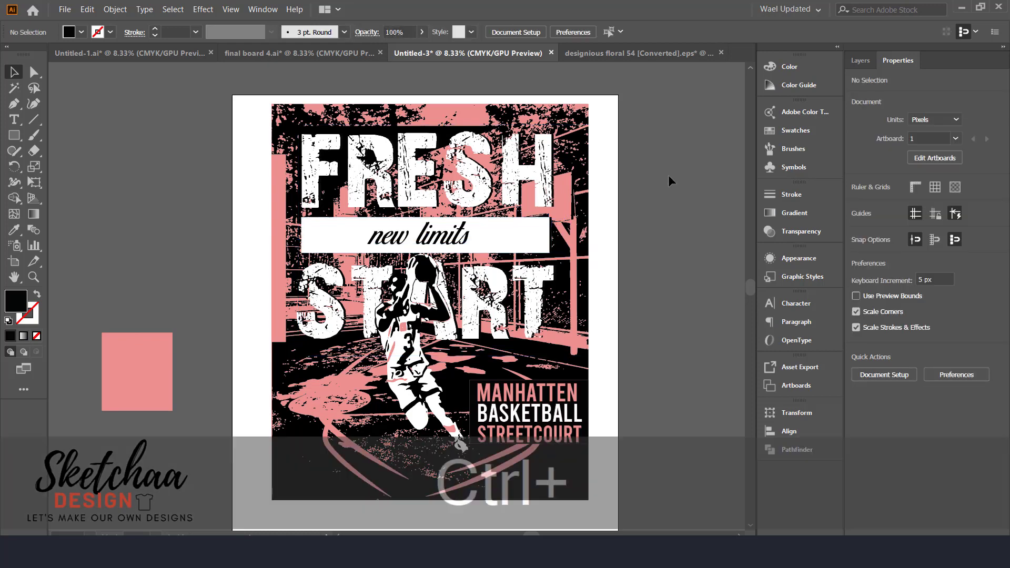
{"action": "key", "text": "ctrl+equal"}
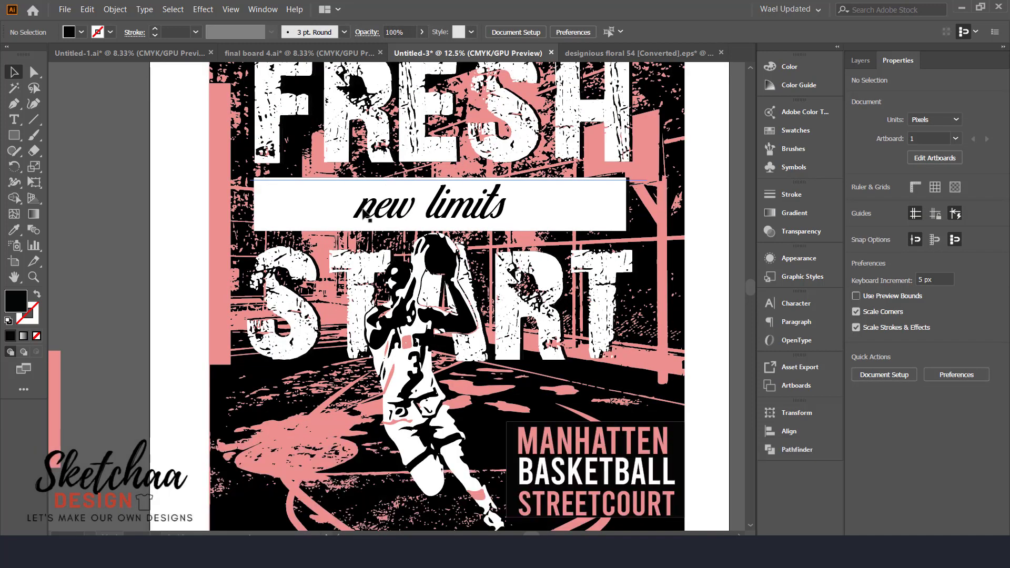
{"action": "key", "text": "ctrl+minus"}
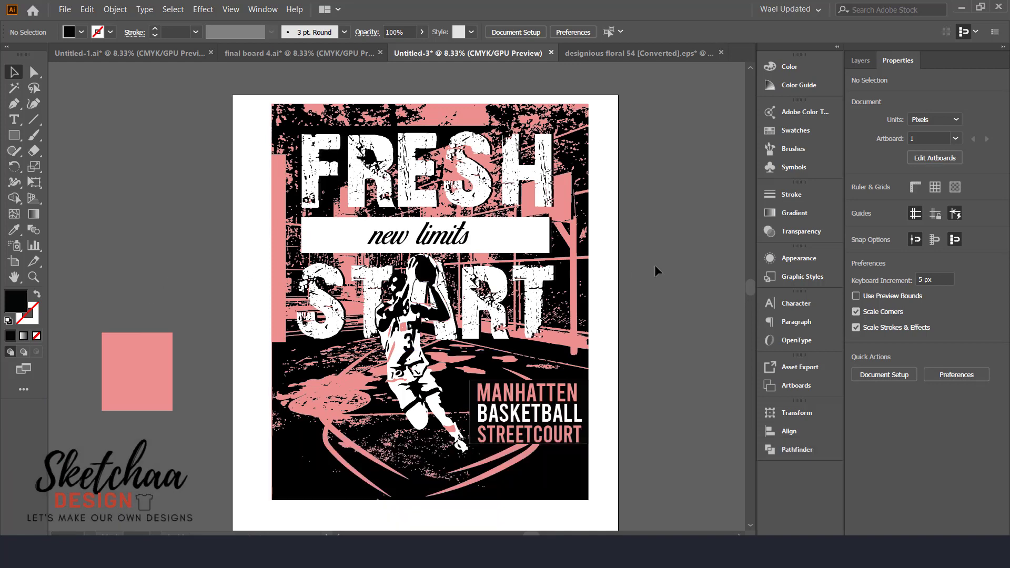
Create a black 4500 by 5400 px rectangle, centre it on the artboard and place it behind all the artwork.
{"action": "key", "text": "m"}
{"action": "left_click", "coordinate": [242, 143]}
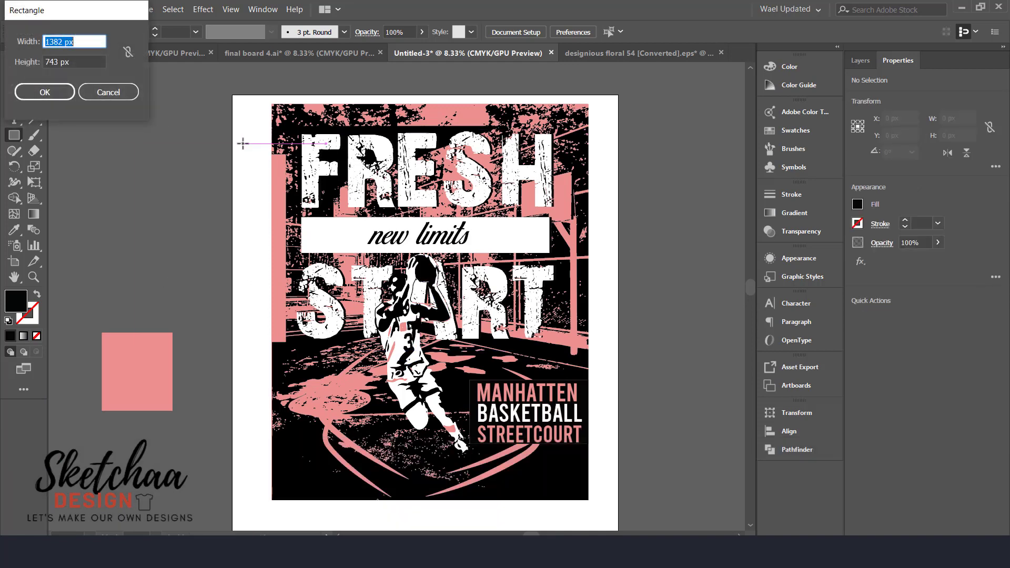
{"action": "type", "text": "4500"}
{"action": "key", "text": "Tab"}
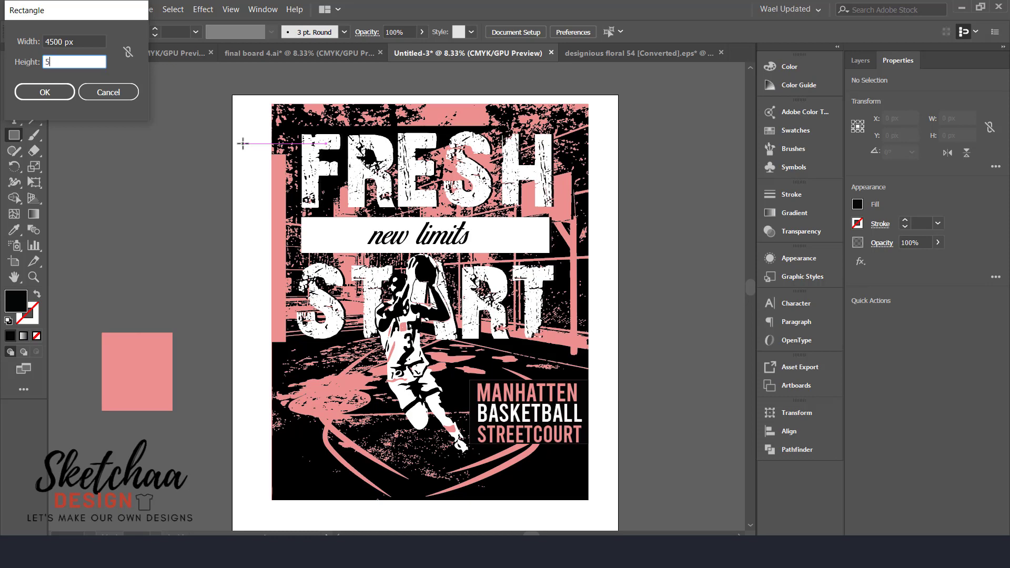
{"action": "key", "text": "Return"}
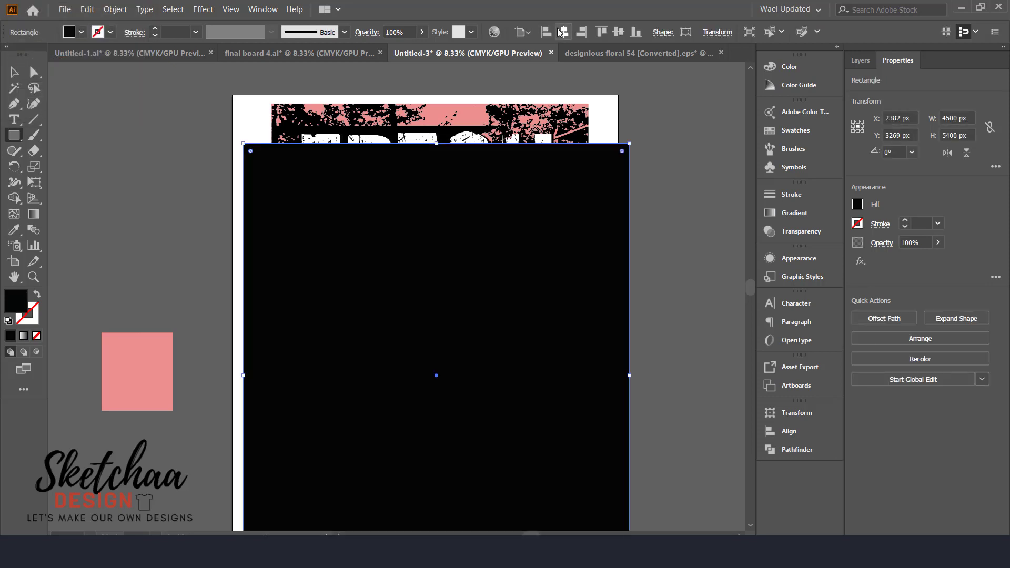
{"action": "left_click", "coordinate": [562, 32]}
{"action": "left_click", "coordinate": [617, 33]}
{"action": "key", "text": "ctrl+x"}
{"action": "key", "text": "ctrl+b"}
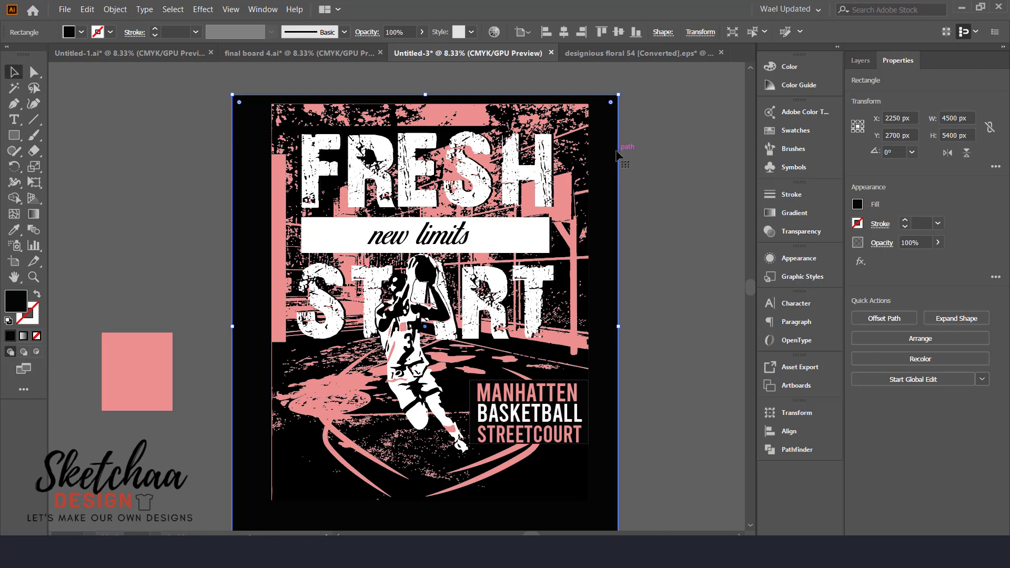
{"action": "left_click", "coordinate": [705, 204]}
{"action": "left_click_drag", "start_coordinate": [751, 287], "coordinate": [751, 286]}
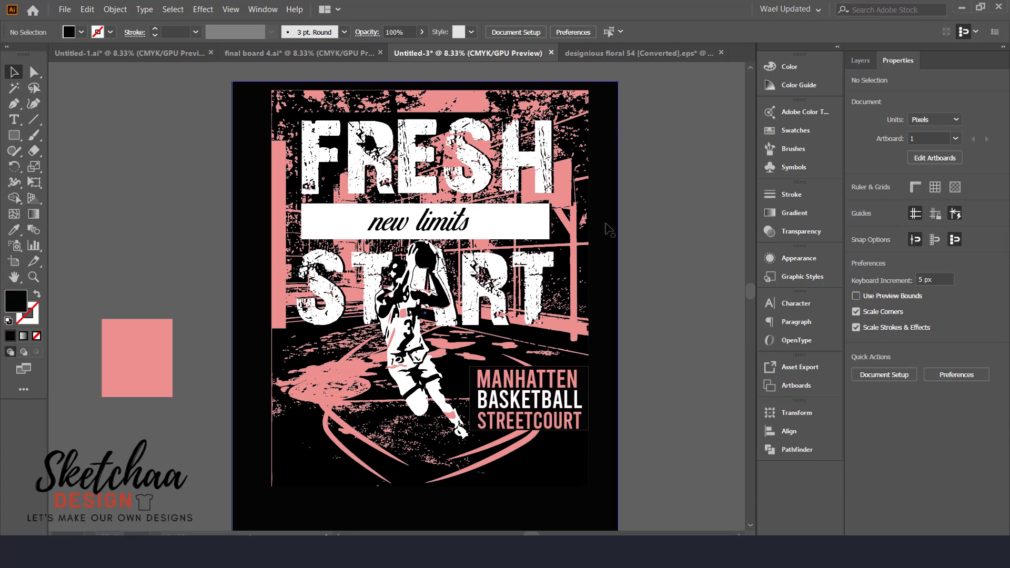
{"action": "left_click", "coordinate": [33, 120]}
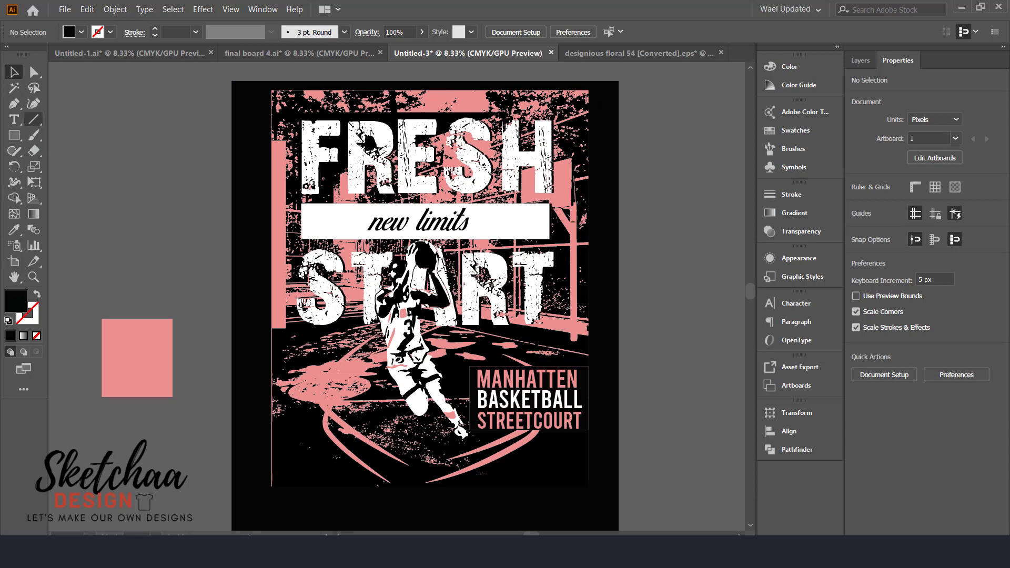
{"action": "left_click_drag", "start_coordinate": [585, 144], "coordinate": [585, 295]}
{"action": "key", "text": "ctrl+z"}
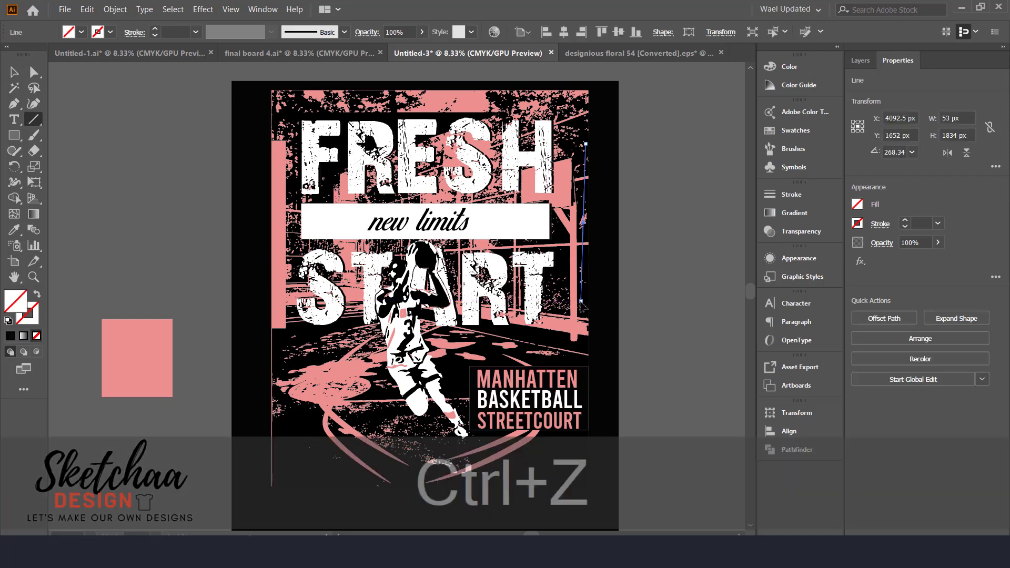
Draw a thin vertical rectangle about 37 by 2237 px along the court's right edge and fill it white.
{"action": "left_click", "coordinate": [14, 135]}
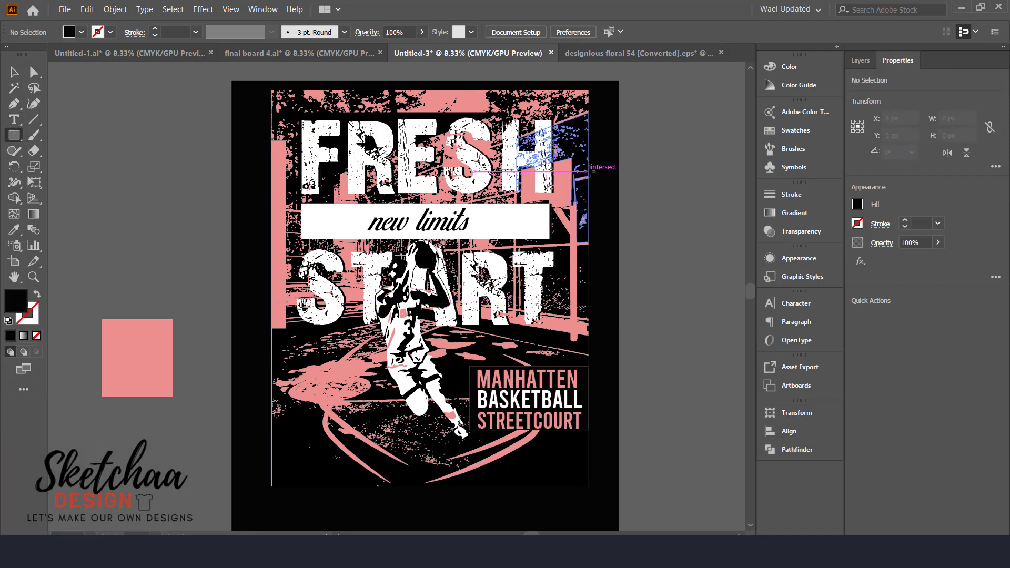
{"action": "left_click_drag", "start_coordinate": [586, 164], "coordinate": [586, 367]}
{"action": "left_click", "coordinate": [81, 32]}
{"action": "left_click", "coordinate": [27, 54]}
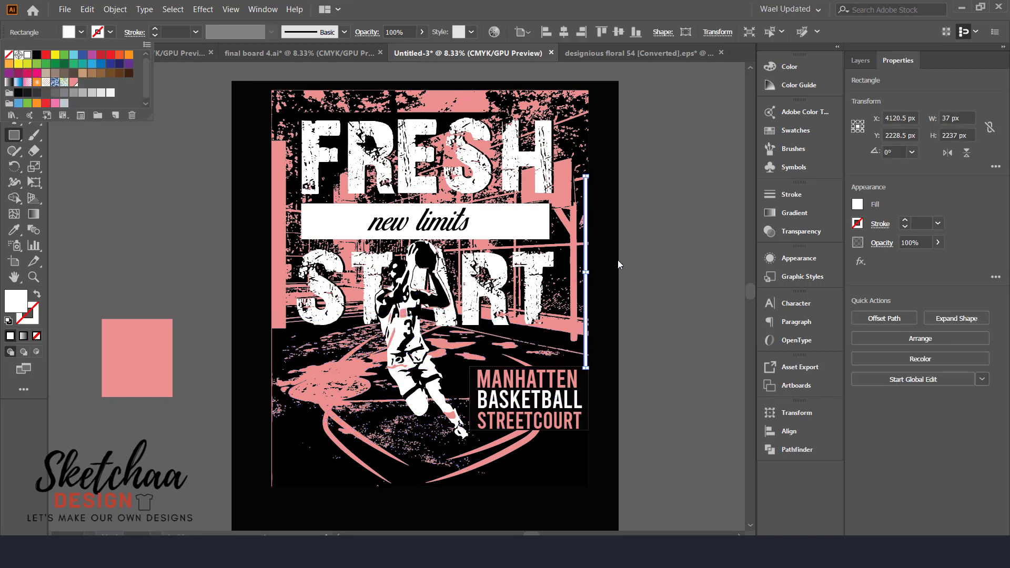
{"action": "left_click", "coordinate": [600, 257]}
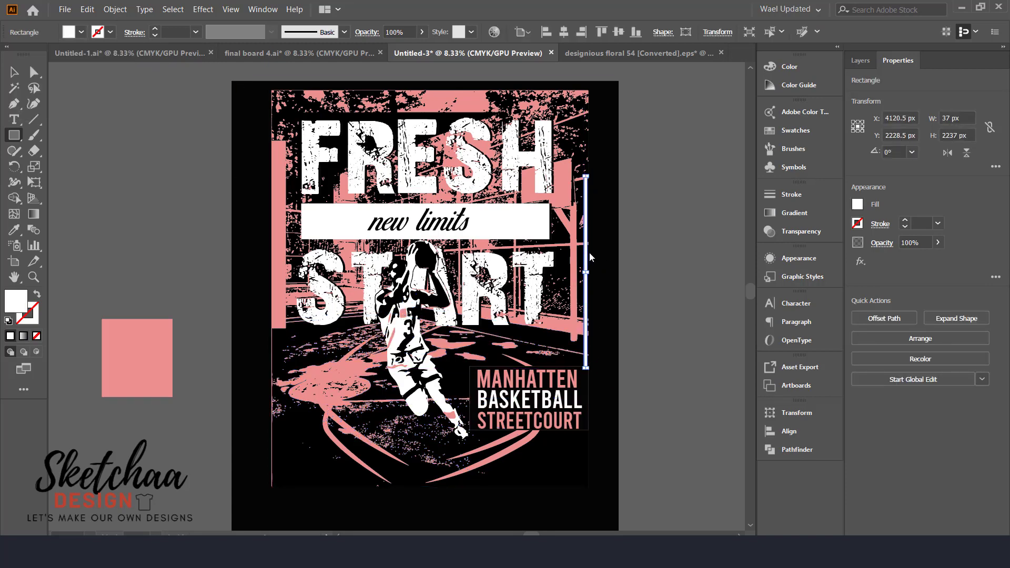
{"action": "left_click", "coordinate": [13, 72]}
{"action": "left_click", "coordinate": [705, 225]}
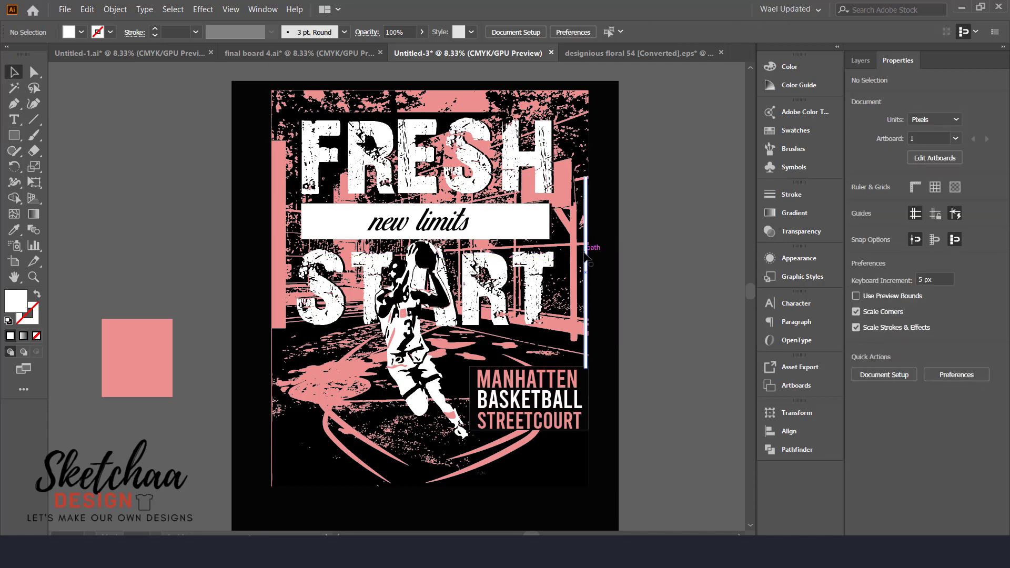
Move the thin white bar up to the court's upper right corner and draw a white horizontal bar at its lower right corner.
{"action": "left_click_drag", "start_coordinate": [585, 254], "coordinate": [586, 178]}
{"action": "left_click", "coordinate": [693, 217]}
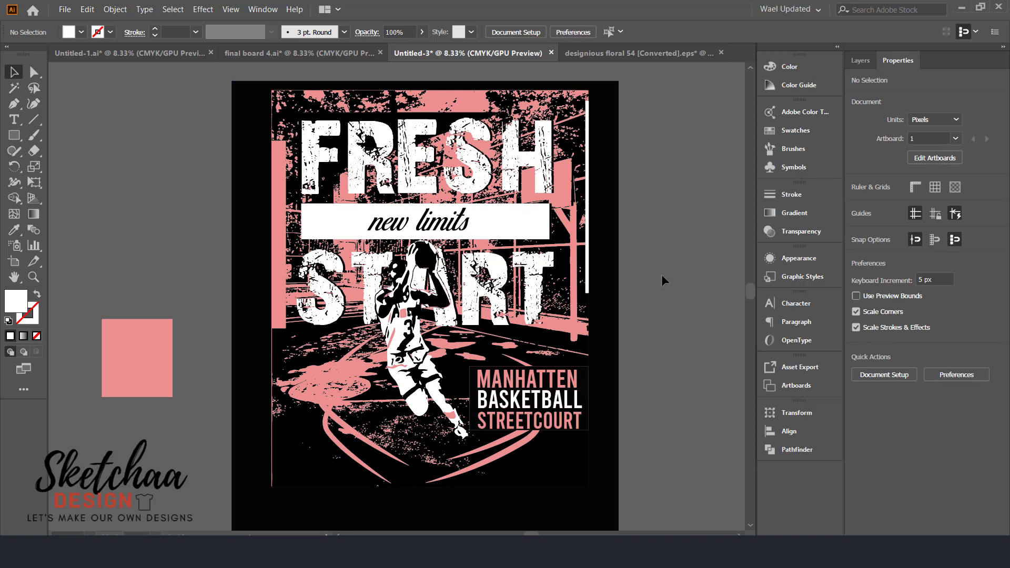
{"action": "left_click", "coordinate": [16, 137]}
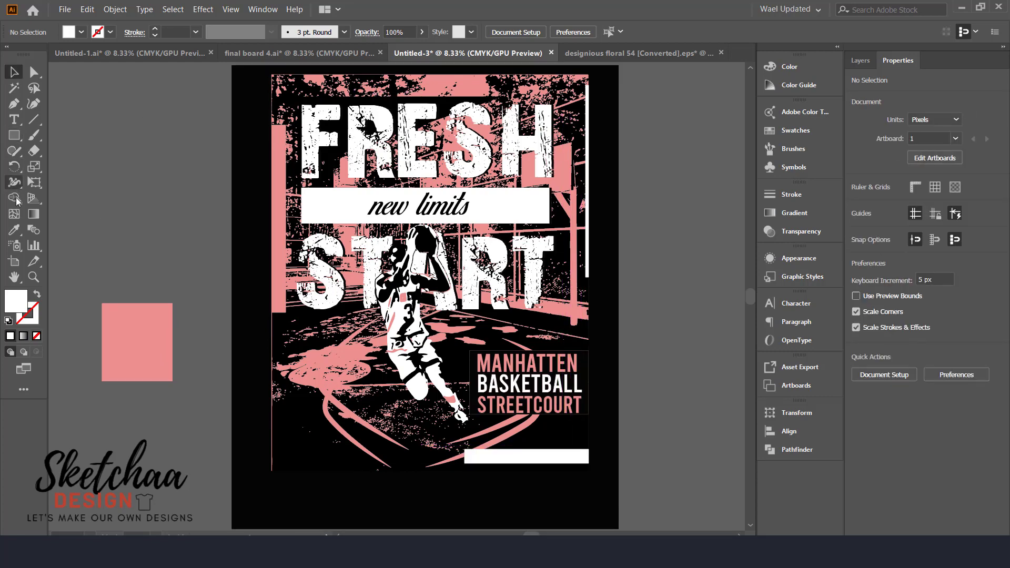
Add the letter H beside the artboard in the 28 Days Later font, enlarge it to about 945 pt and fill it white.
{"action": "left_click", "coordinate": [14, 120]}
{"action": "left_click", "coordinate": [108, 238]}
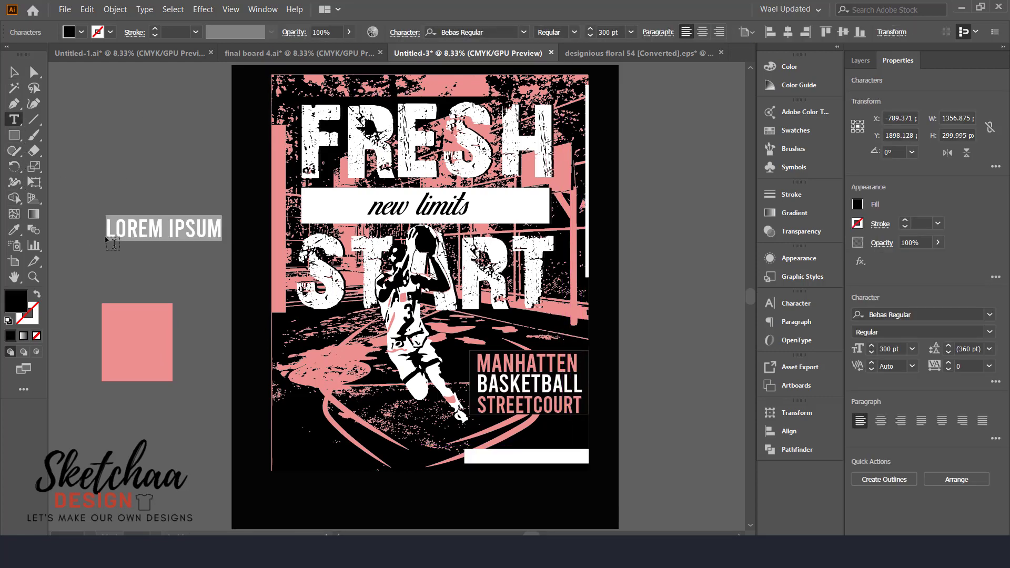
{"action": "type", "text": "H"}
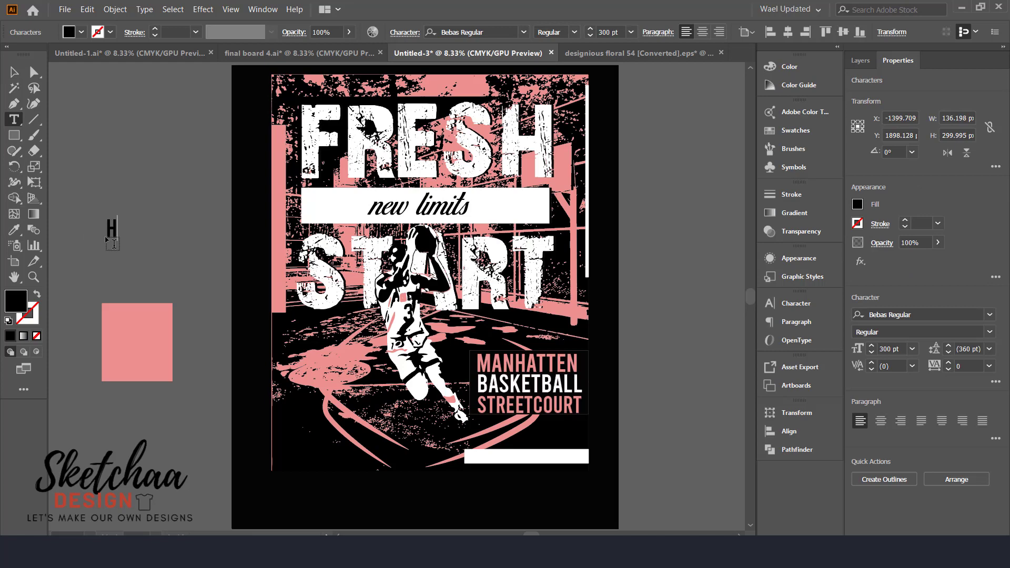
{"action": "key", "text": "ctrl+a"}
{"action": "left_click", "coordinate": [524, 34]}
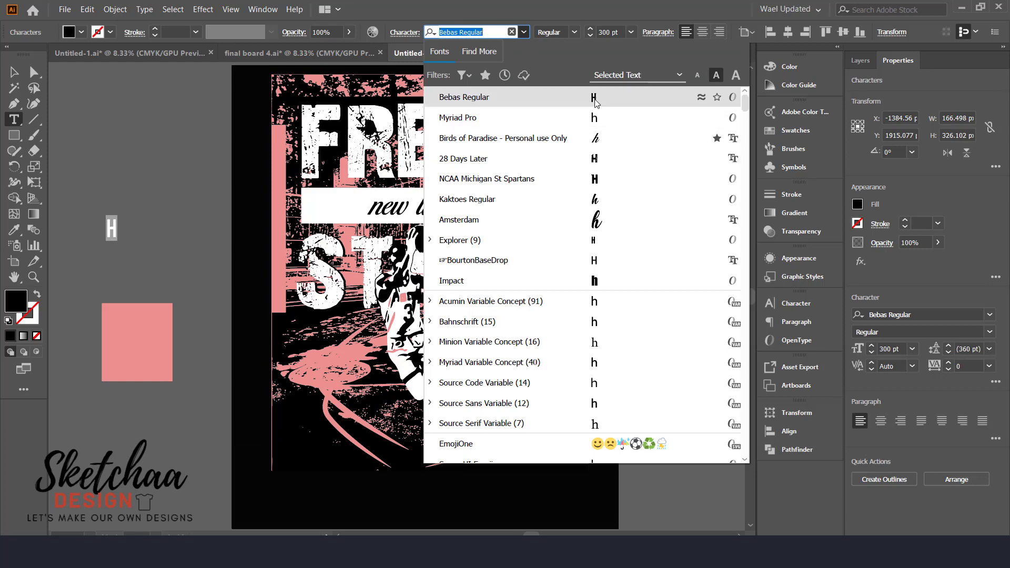
{"action": "left_click", "coordinate": [597, 158]}
{"action": "key", "text": "Escape"}
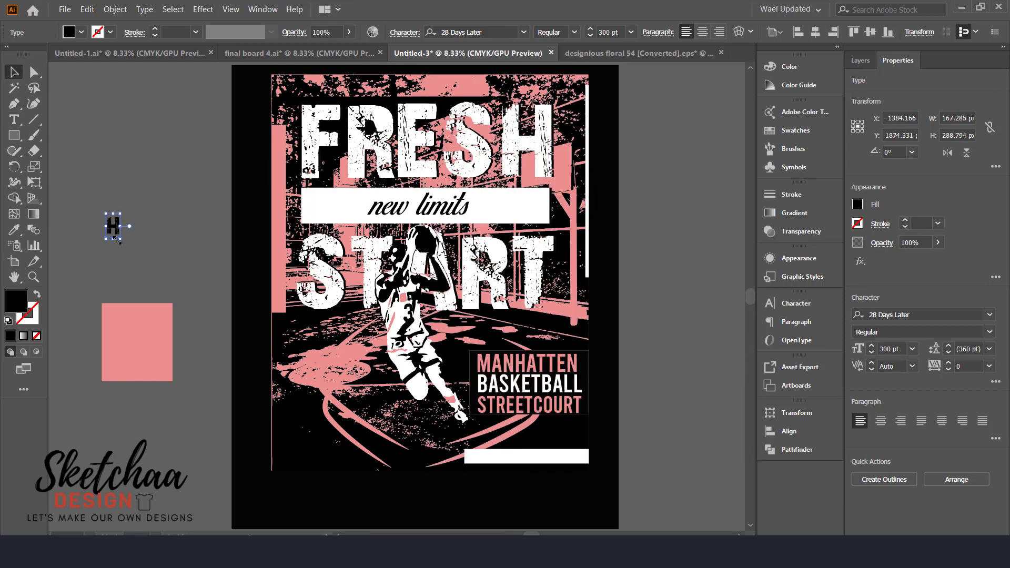
{"action": "left_click_drag", "start_coordinate": [122, 242], "coordinate": [134, 263]}
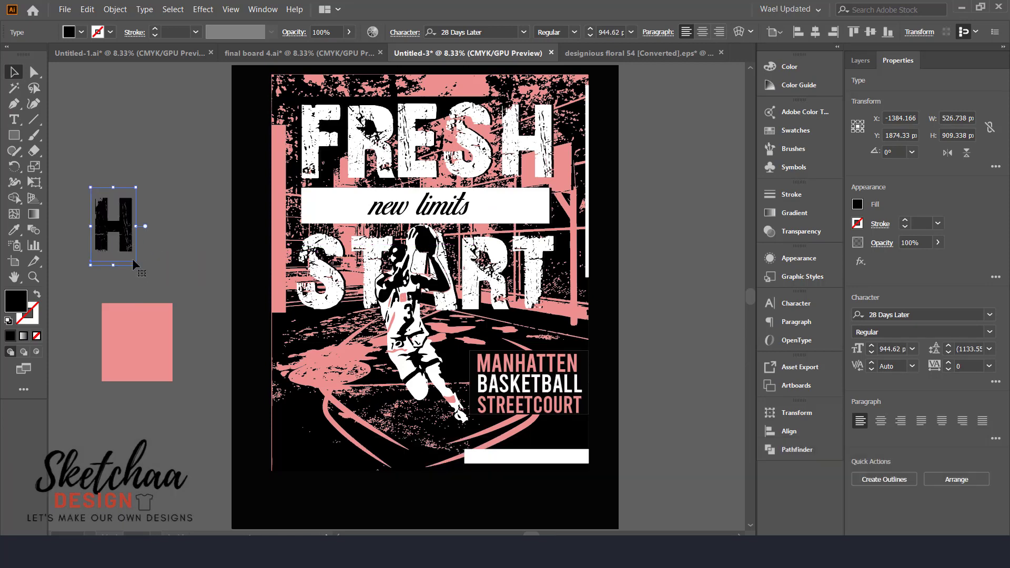
{"action": "left_click", "coordinate": [82, 32]}
{"action": "left_click", "coordinate": [27, 61]}
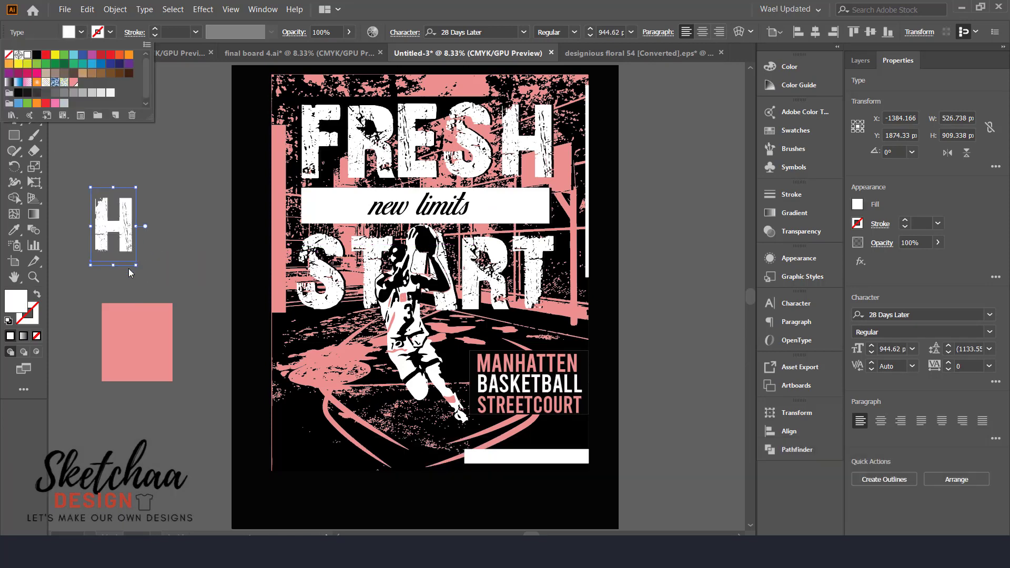
Rotate the white H 90° clockwise beside the artboard and convert it to outlines.
{"action": "left_click_drag", "start_coordinate": [128, 230], "coordinate": [170, 214]}
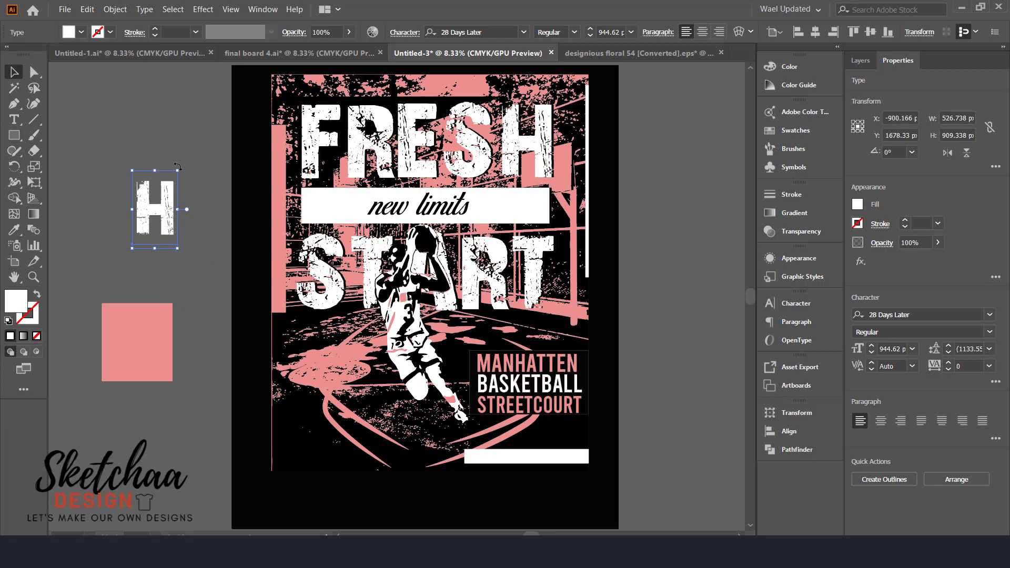
{"action": "left_click_drag", "start_coordinate": [178, 166], "coordinate": [153, 231]}
{"action": "right_click", "coordinate": [122, 221]}
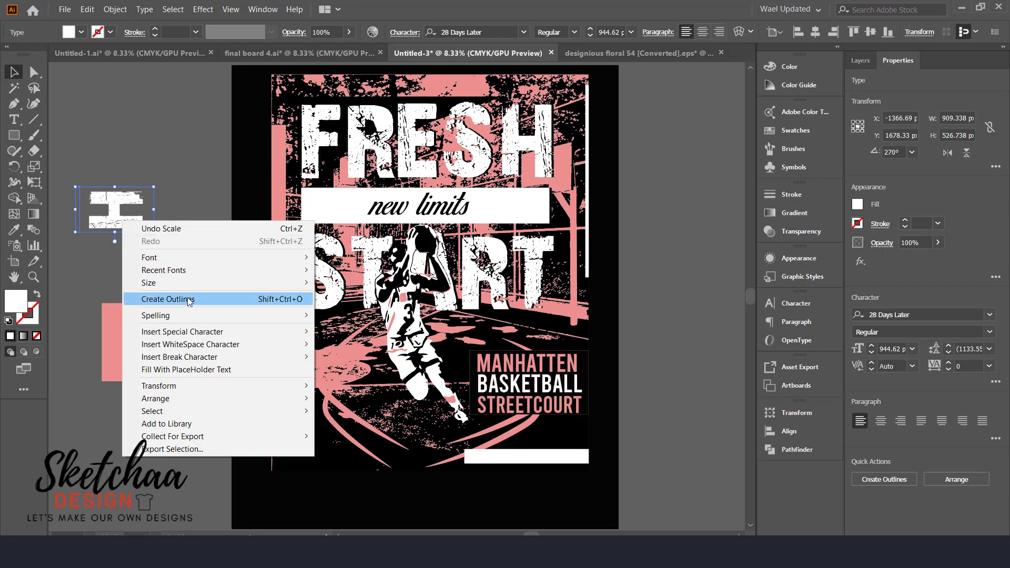
{"action": "left_click", "coordinate": [187, 298]}
{"action": "left_click", "coordinate": [53, 116]}
Erase the upper part of the outlined white H beside the artboard, keeping only its bottom distressed strip.
{"action": "left_click", "coordinate": [34, 150]}
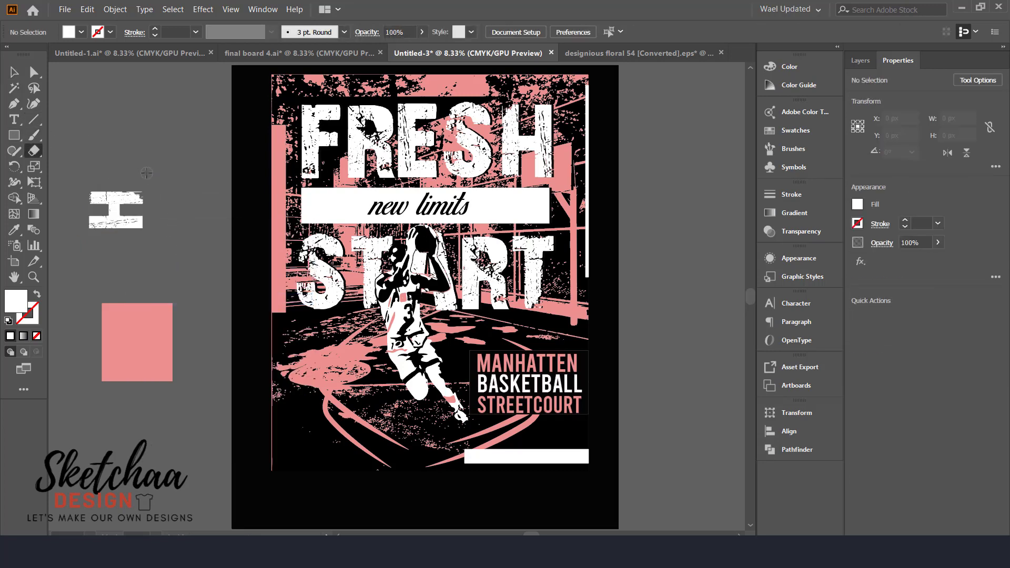
{"action": "mouse_move", "coordinate": [127, 202]}
{"action": "left_mouse_down"}
{"action": "mouse_move", "coordinate": [156, 171]}
{"action": "mouse_move", "coordinate": [78, 213]}
{"action": "left_mouse_up"}
{"action": "left_click_drag", "start_coordinate": [162, 192], "coordinate": [76, 214]}
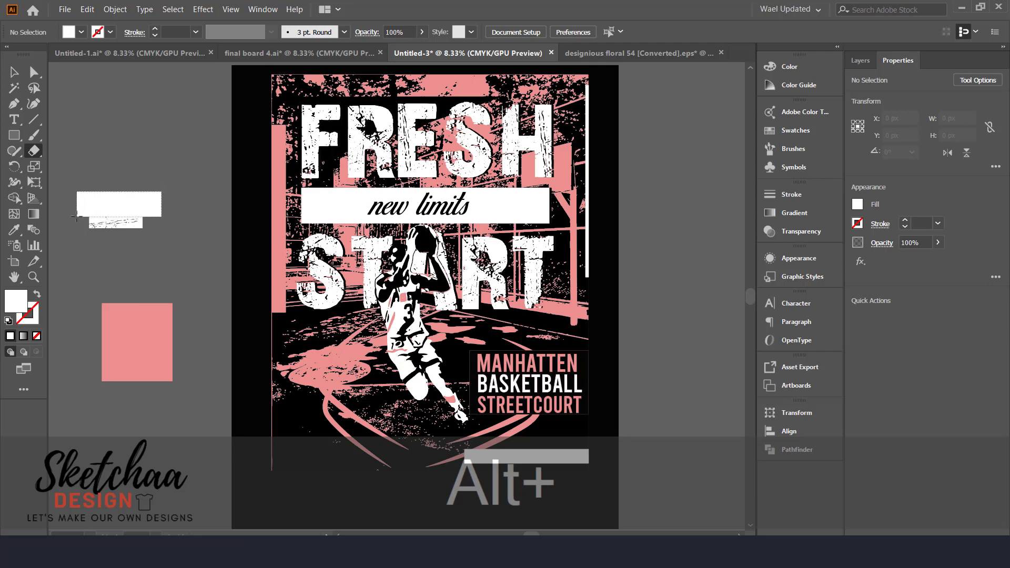
{"action": "left_click_drag", "start_coordinate": [76, 214], "coordinate": [76, 216]}
Move the distressed strip below the STREETCOURT text and delete the plain white bar at the court's lower right corner.
{"action": "key", "text": "v"}
{"action": "mouse_move", "coordinate": [137, 219]}
{"action": "left_mouse_down"}
{"action": "mouse_move", "coordinate": [274, 304]}
{"action": "mouse_move", "coordinate": [502, 409]}
{"action": "mouse_move", "coordinate": [512, 420]}
{"action": "mouse_move", "coordinate": [495, 434]}
{"action": "mouse_move", "coordinate": [522, 444]}
{"action": "left_mouse_up"}
{"action": "left_click", "coordinate": [552, 455]}
{"action": "key", "text": "Delete"}
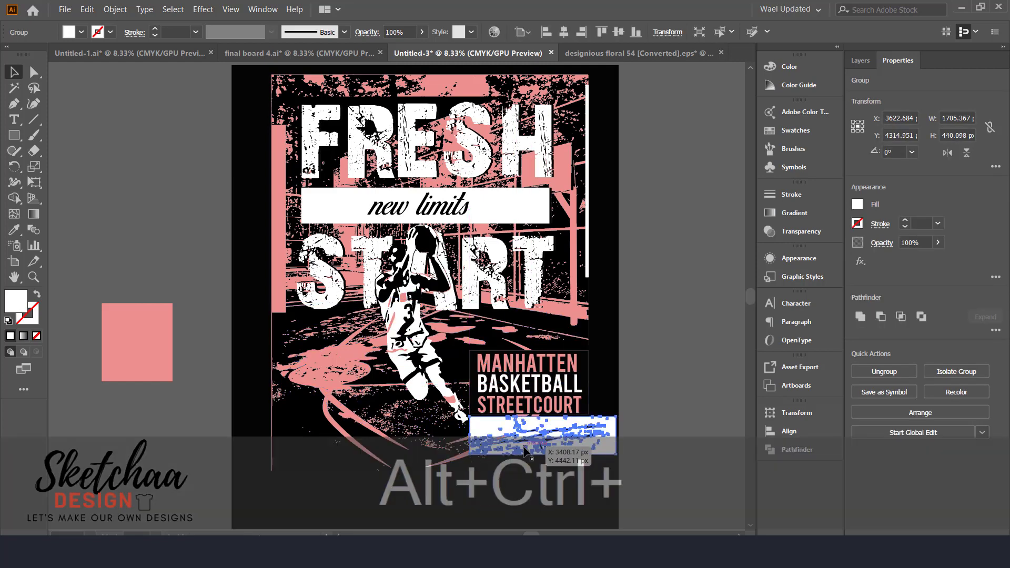
Resize the white distressed strip to about 1275 by 167 px below the STREETCOURT text.
{"action": "key", "text": "ctrl+alt+z"}
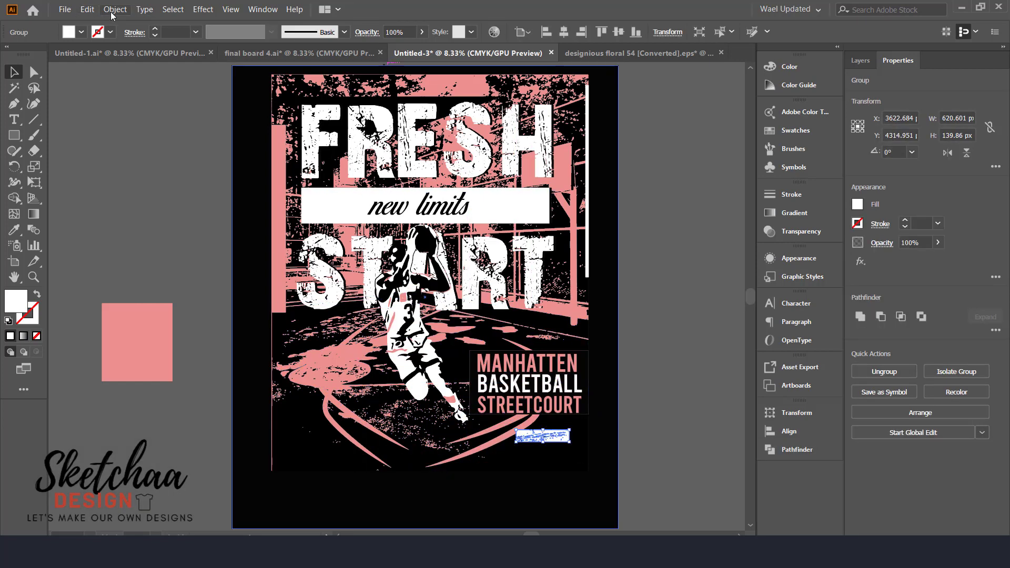
{"action": "left_click", "coordinate": [113, 9]}
{"action": "left_click", "coordinate": [189, 139]}
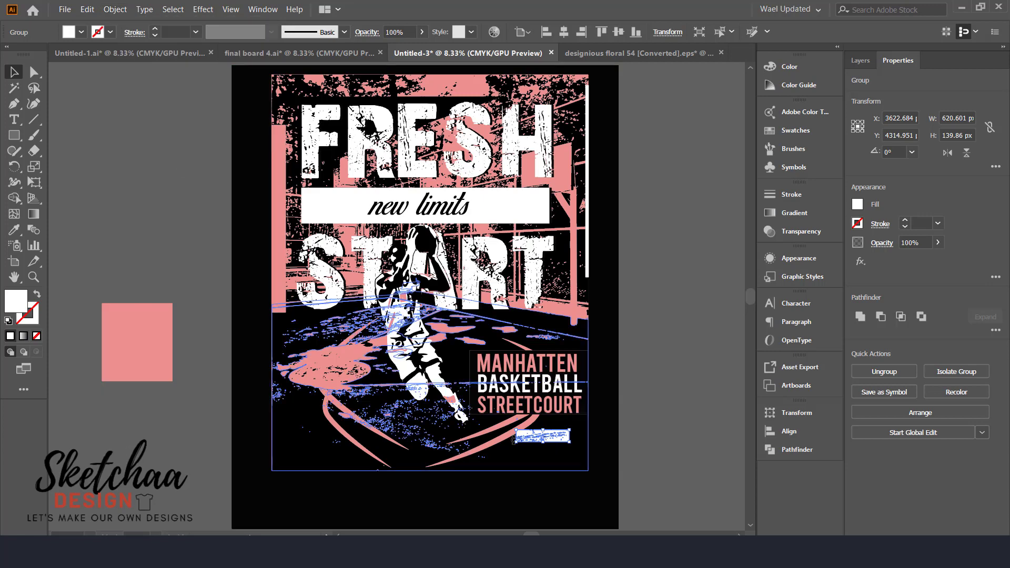
{"action": "mouse_move", "coordinate": [513, 440]}
{"action": "left_mouse_down"}
{"action": "mouse_move", "coordinate": [460, 440]}
{"action": "mouse_move", "coordinate": [530, 435]}
{"action": "left_mouse_up"}
{"action": "left_click", "coordinate": [685, 361]}
{"action": "left_click", "coordinate": [483, 435]}
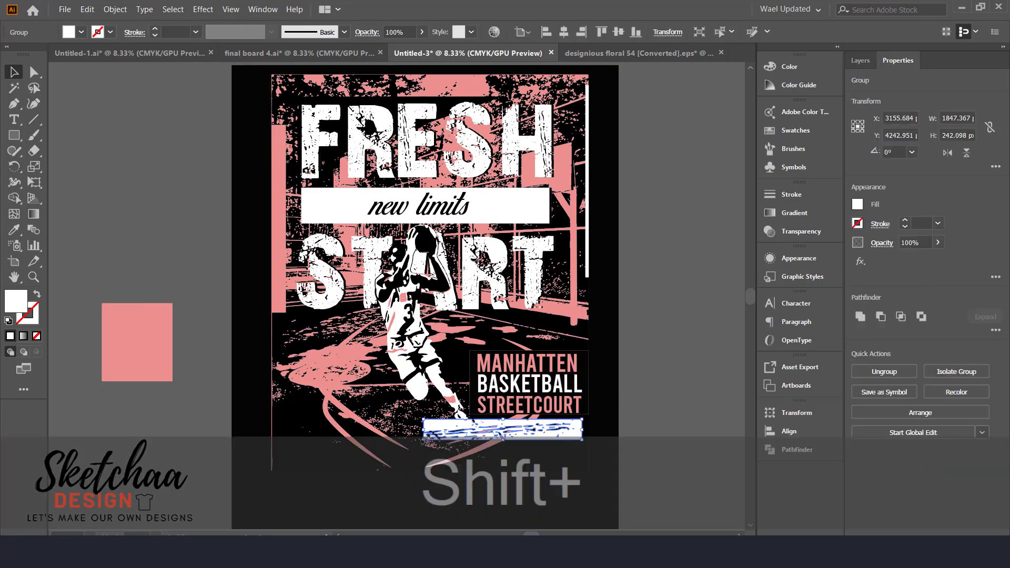
{"action": "left_click_drag", "start_coordinate": [424, 439], "coordinate": [449, 433]}
{"action": "left_click", "coordinate": [666, 390]}
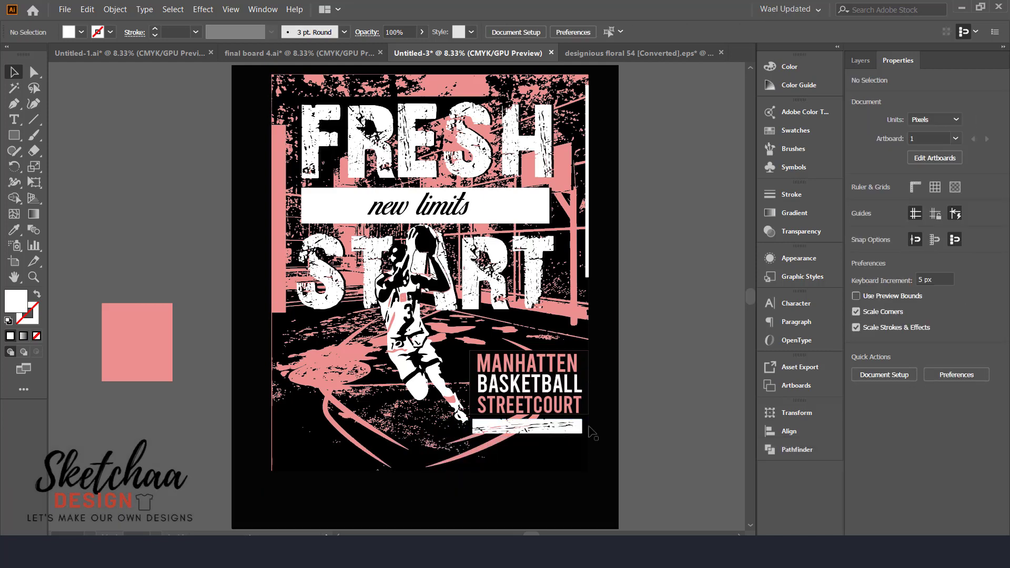
Move the distressed strip down to the court's lower right corner and nudge it right to meet the edge.
{"action": "left_click_drag", "start_coordinate": [578, 427], "coordinate": [573, 466]}
{"action": "left_click", "coordinate": [683, 400]}
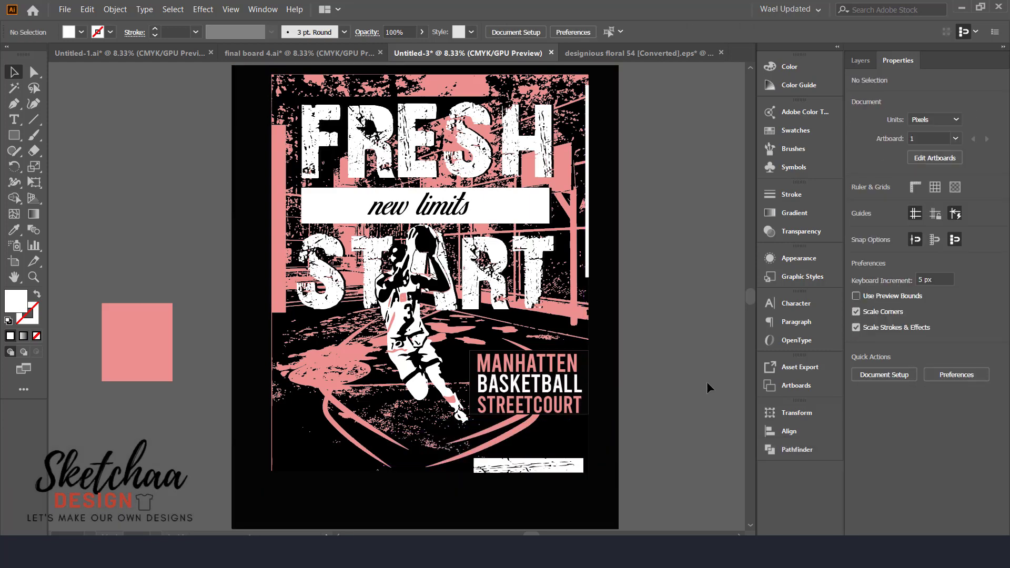
{"action": "left_click", "coordinate": [572, 468]}
{"action": "key", "text": "Right"}
{"action": "key", "text": "Right"}
{"action": "key", "text": "Right"}
{"action": "key", "text": "Right"}
{"action": "key", "text": "Right"}
{"action": "key", "text": "Right"}
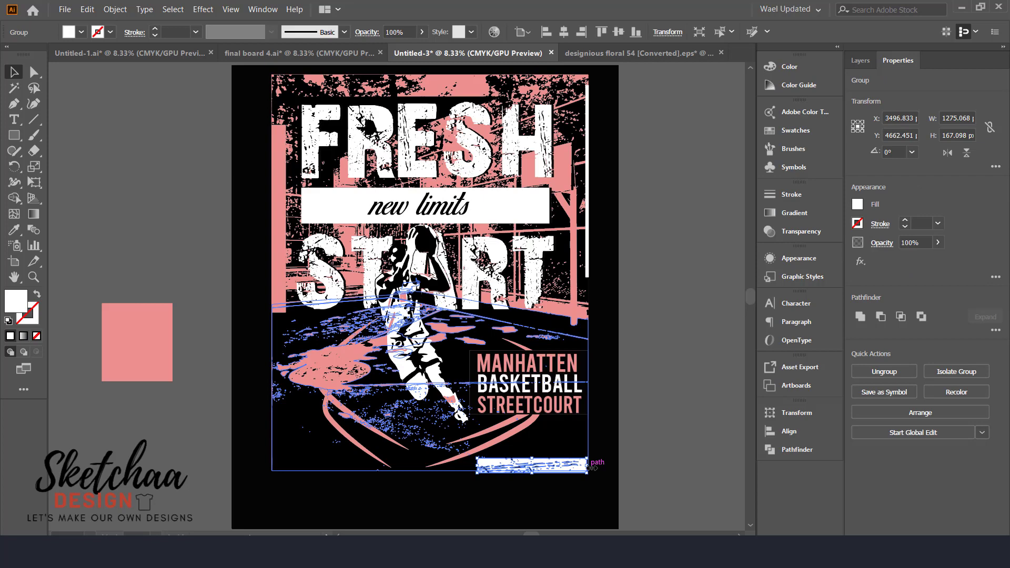
{"action": "left_click_drag", "start_coordinate": [590, 468], "coordinate": [591, 468]}
{"action": "left_click", "coordinate": [675, 356]}
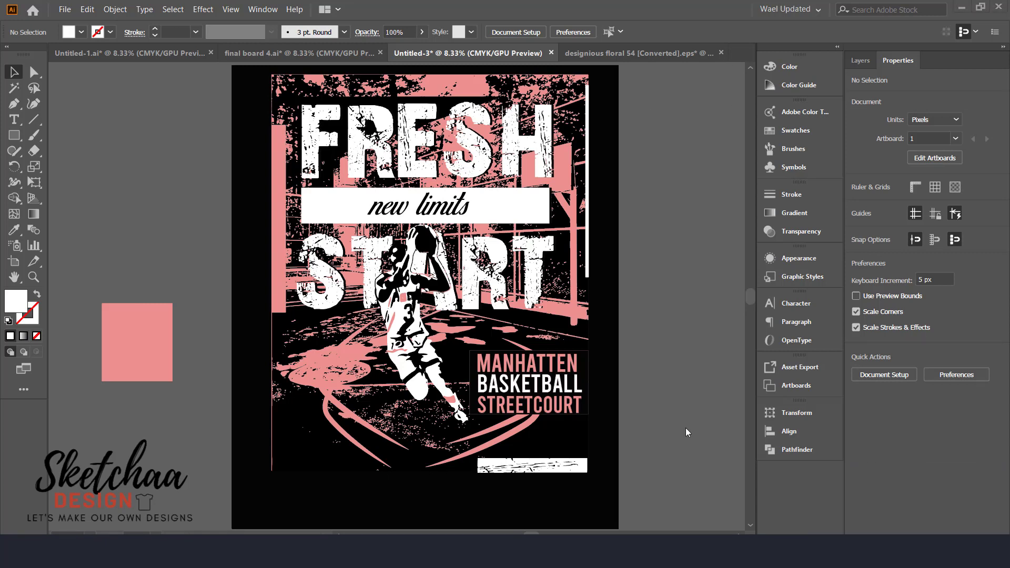
{"action": "left_click", "coordinate": [588, 221]}
{"action": "key", "text": "ctrl+c"}
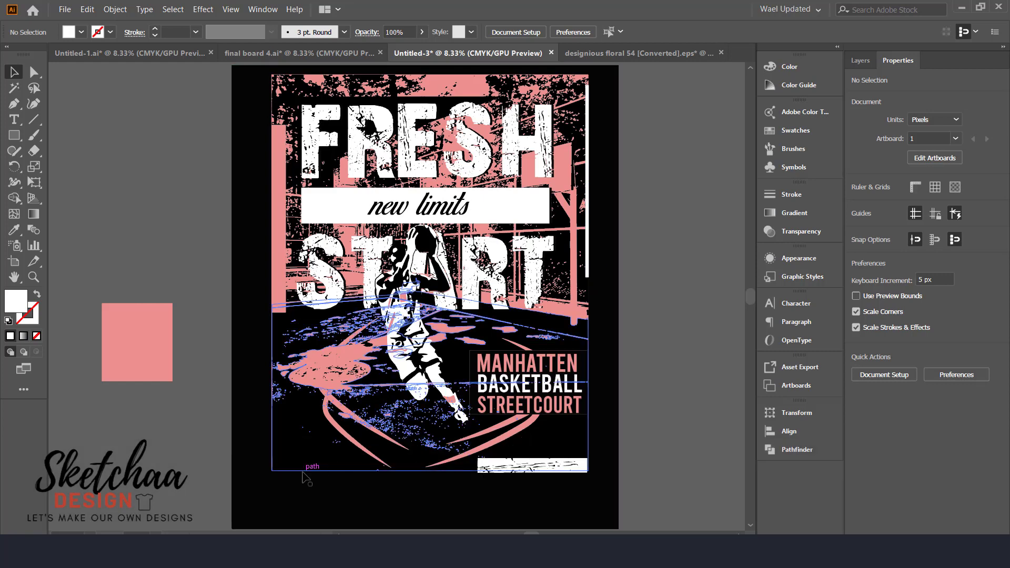
{"action": "key", "text": "ctrl+v"}
{"action": "key", "text": "ctrl+z"}
{"action": "left_click", "coordinate": [621, 263]}
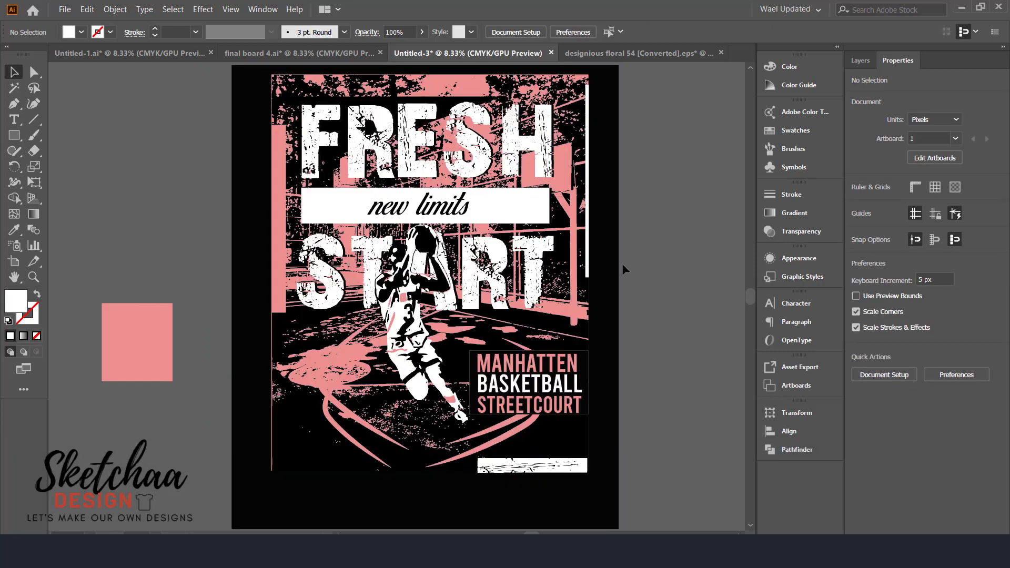
Duplicate the thin white vertical bar, rotate the copy 90°, and place it along the court's bottom edge from the left corner.
{"action": "left_click", "coordinate": [587, 253]}
{"action": "key", "text": "ctrl+c"}
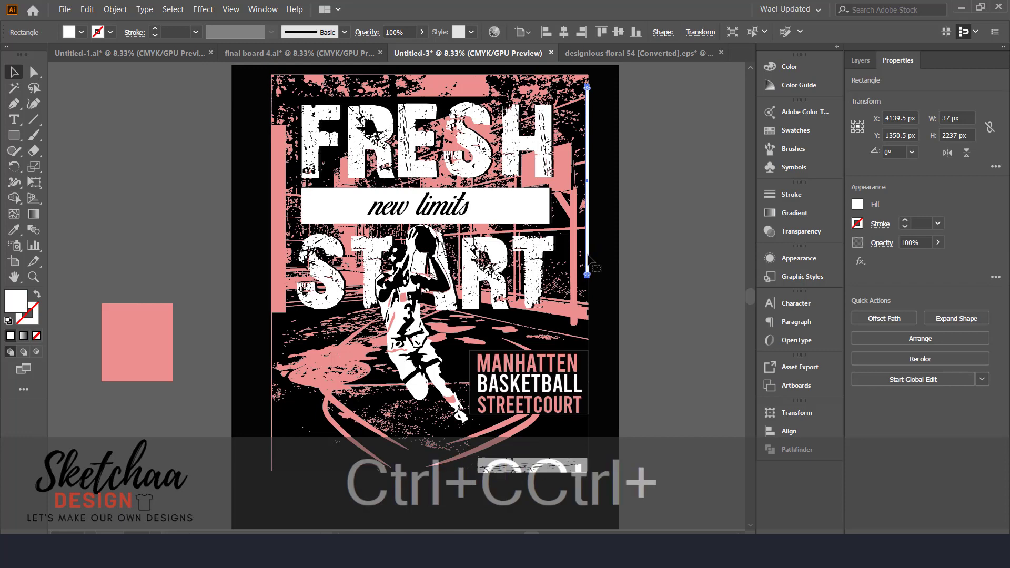
{"action": "key", "text": "ctrl+v"}
{"action": "left_click_drag", "start_coordinate": [398, 395], "coordinate": [405, 477]}
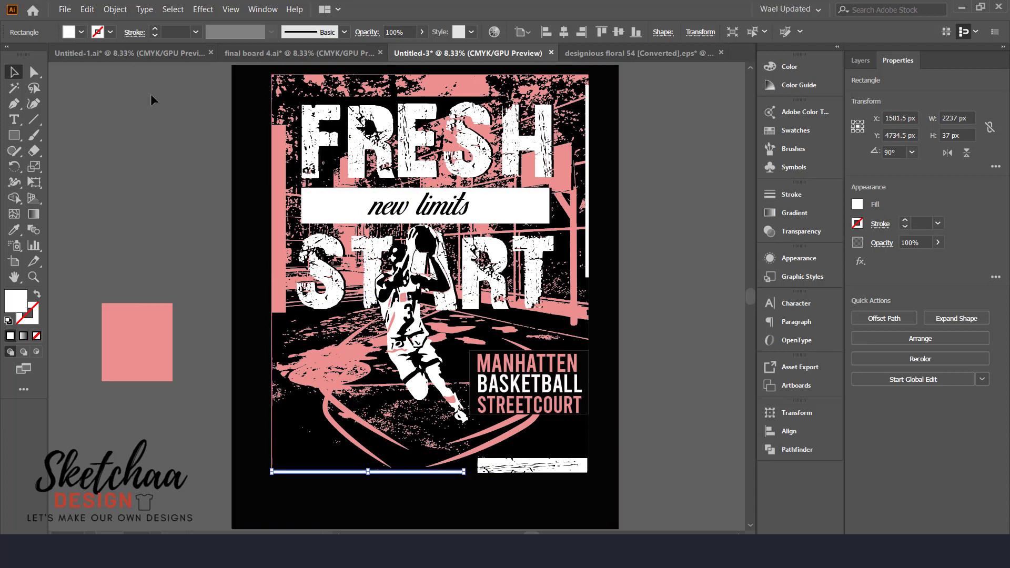
{"action": "left_click", "coordinate": [37, 296]}
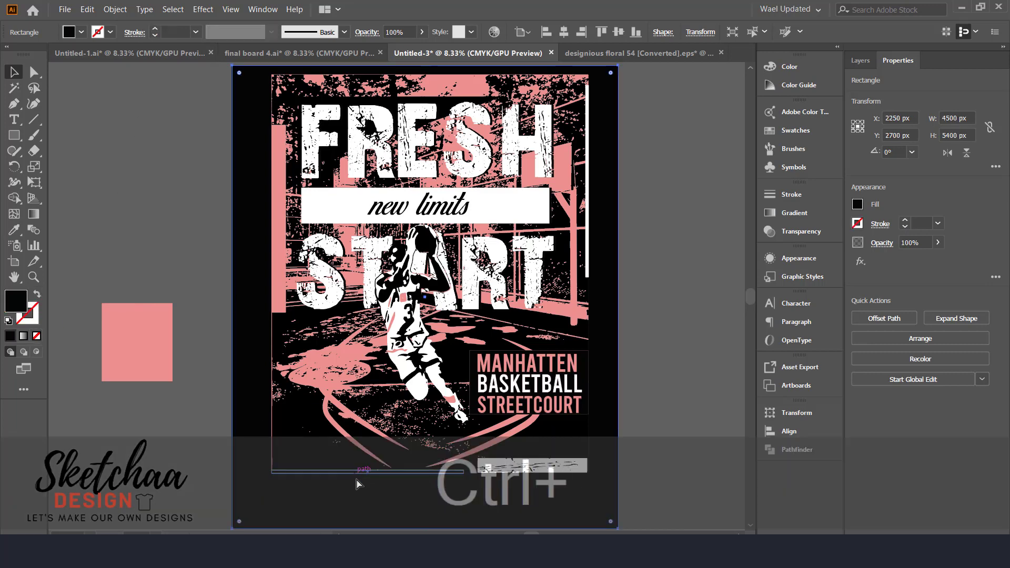
{"action": "key", "text": "ctrl+z"}
{"action": "key", "text": "ctrl+z"}
{"action": "key", "text": "ctrl+z"}
{"action": "key", "text": "ctrl+z"}
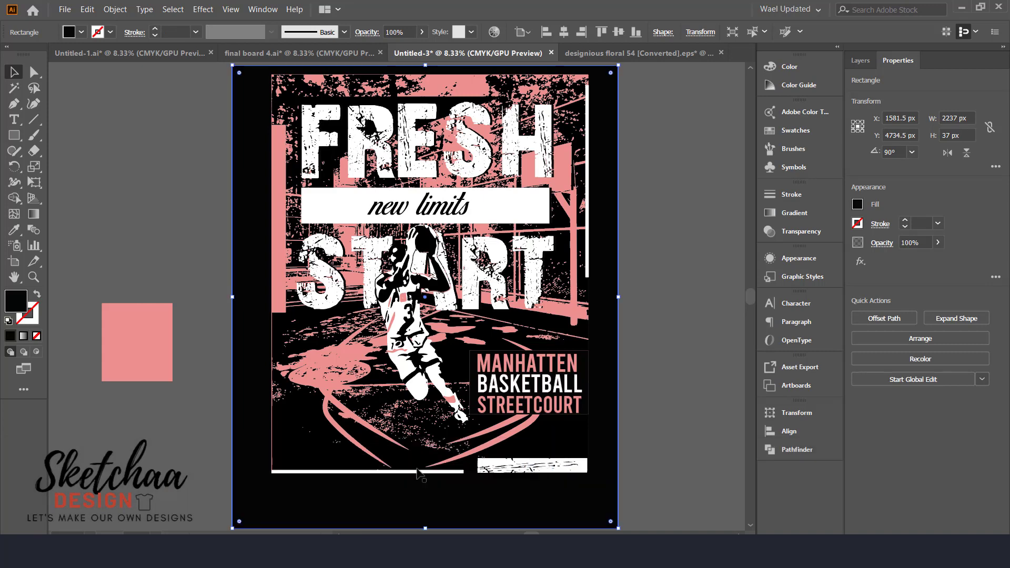
Reduce the horizontal bar's thickness to 19 px along the court's bottom edge.
{"action": "left_click", "coordinate": [346, 471]}
{"action": "left_click_drag", "start_coordinate": [367, 469], "coordinate": [372, 472]}
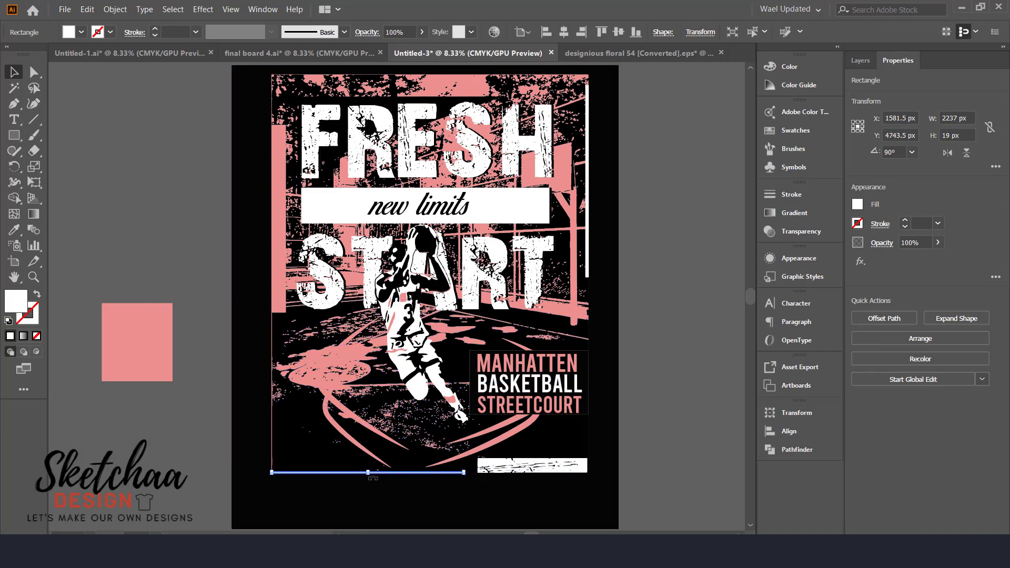
{"action": "left_click", "coordinate": [429, 481]}
Recolor the thin horizontal bar with the pink sampled from the court artwork.
{"action": "left_click", "coordinate": [13, 229]}
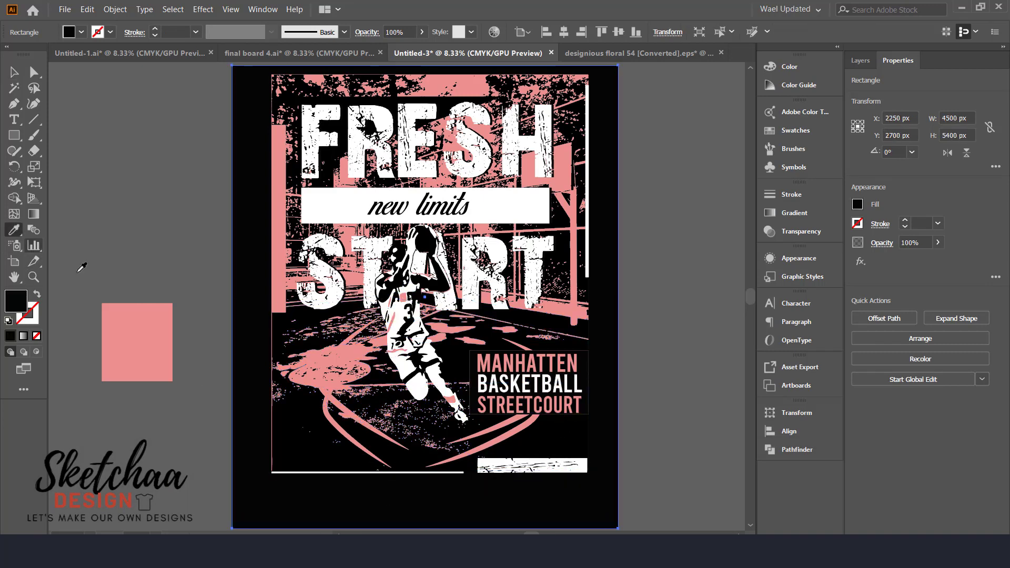
{"action": "left_click", "coordinate": [14, 72]}
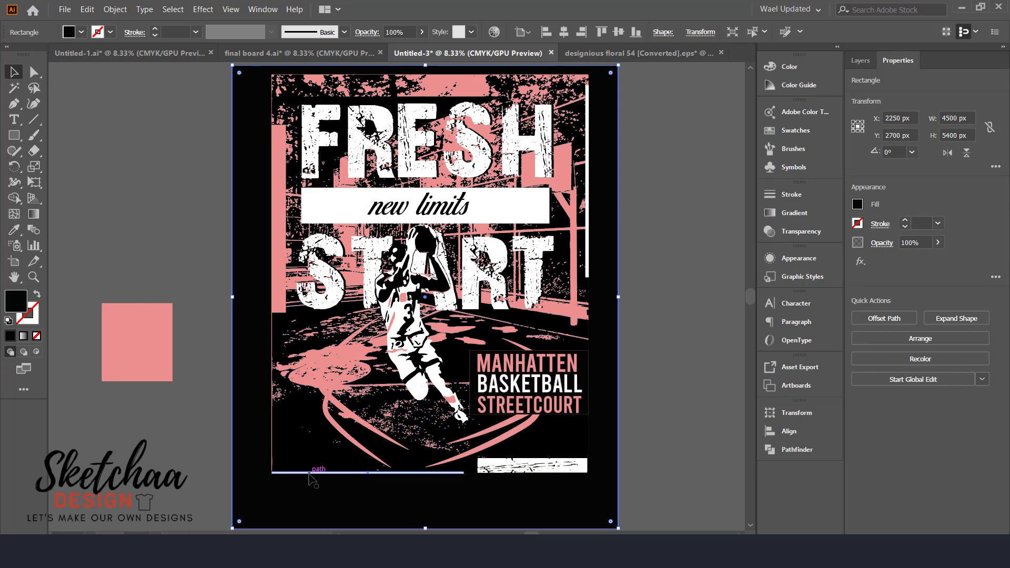
{"action": "left_click", "coordinate": [315, 473]}
{"action": "left_click", "coordinate": [14, 230]}
{"action": "left_click", "coordinate": [280, 271]}
{"action": "left_click", "coordinate": [14, 72]}
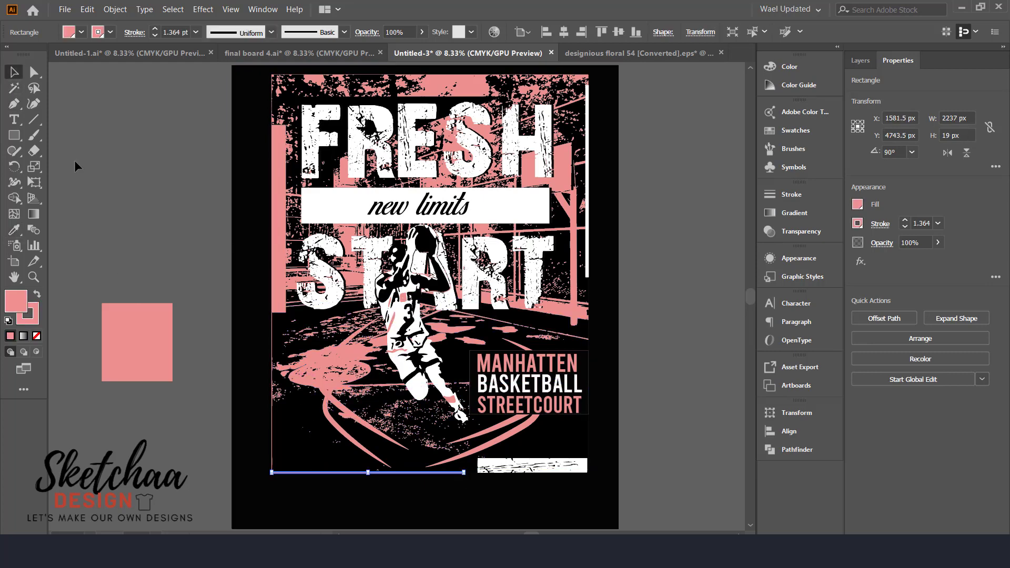
{"action": "left_click", "coordinate": [79, 170]}
Nudge the pink horizontal bar up 10 px so it meets the court's bottom-left corner.
{"action": "key", "text": "ctrl+equal"}
{"action": "key", "text": "ctrl+equal"}
{"action": "key", "text": "ctrl+equal"}
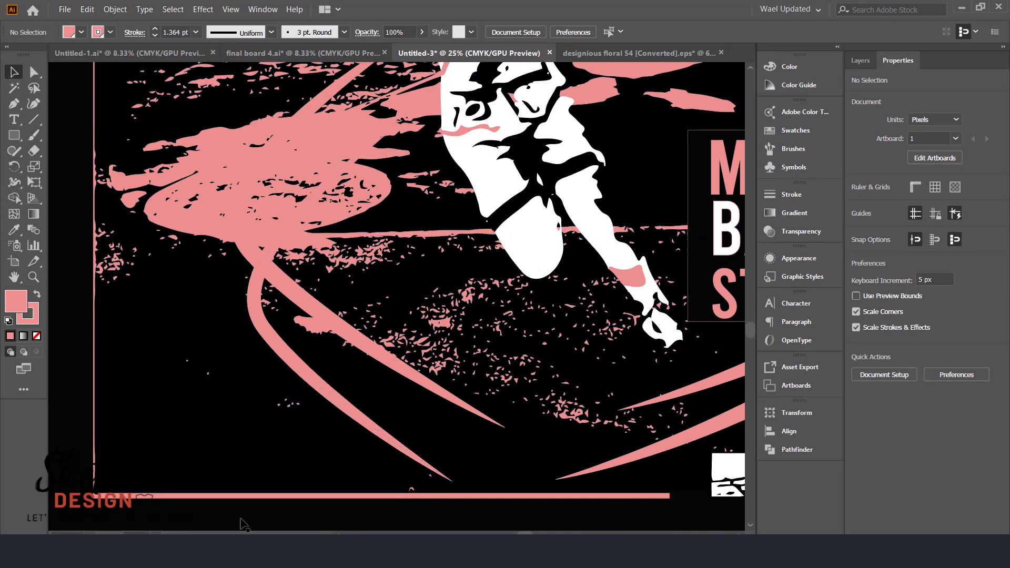
{"action": "left_click", "coordinate": [189, 495]}
{"action": "key", "text": "shift+Up"}
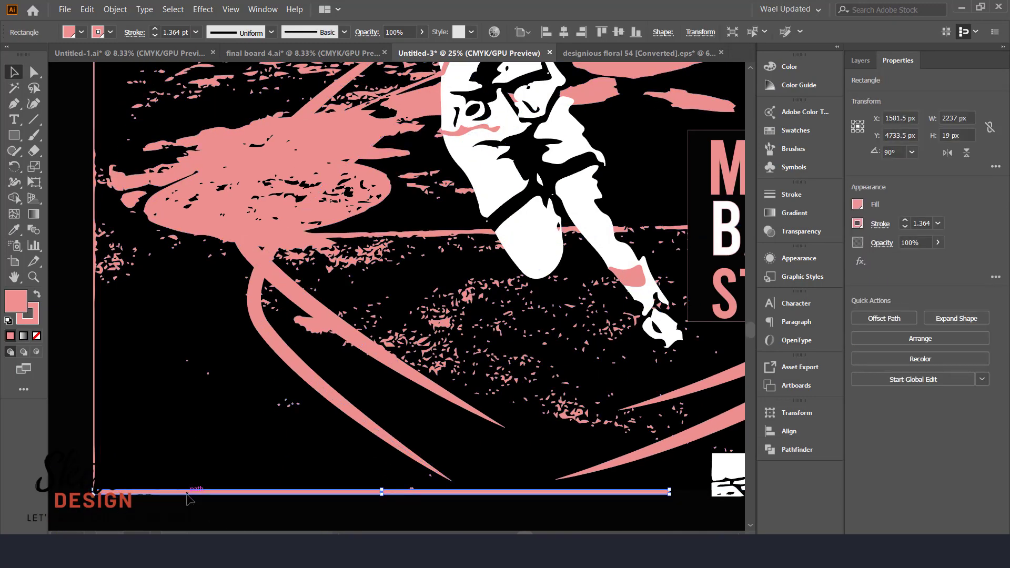
{"action": "left_click", "coordinate": [194, 513]}
{"action": "key", "text": "ctrl+minus"}
{"action": "key", "text": "ctrl+minus"}
{"action": "key", "text": "ctrl+minus"}
{"action": "key", "text": "ctrl+minus"}
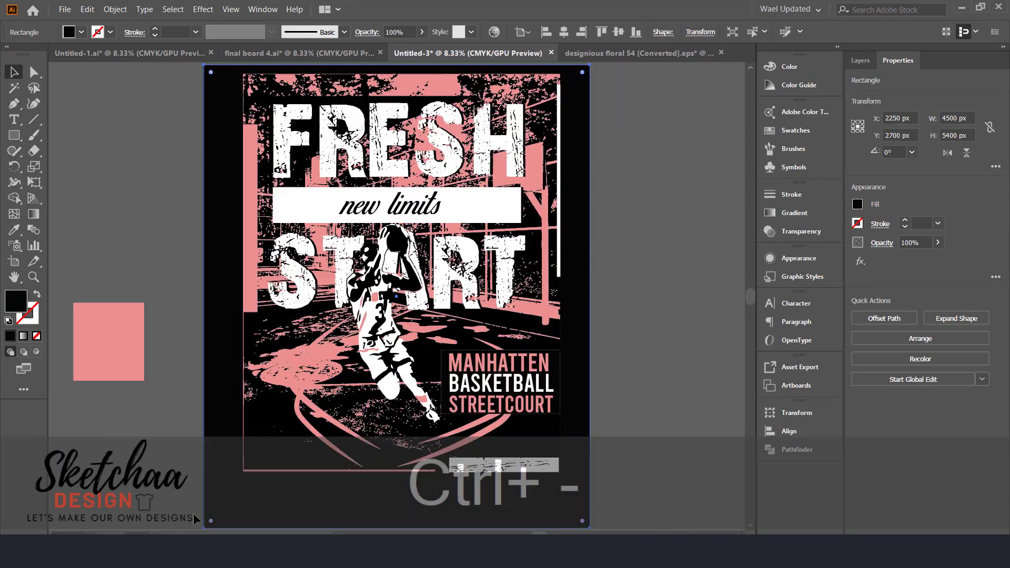
{"action": "left_click", "coordinate": [578, 301]}
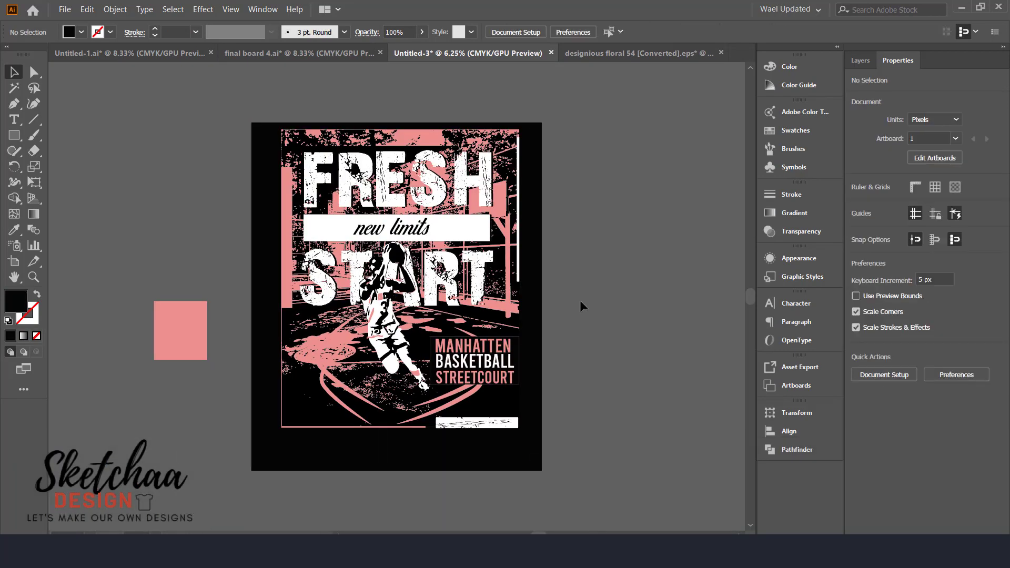
{"action": "key", "text": "ctrl+0"}
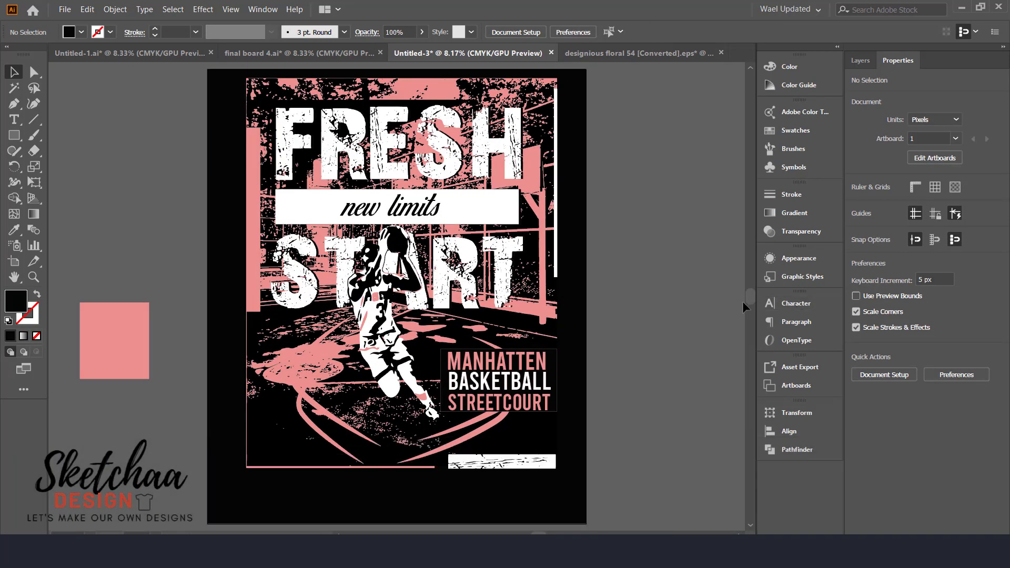
{"action": "left_click_drag", "start_coordinate": [749, 300], "coordinate": [750, 295]}
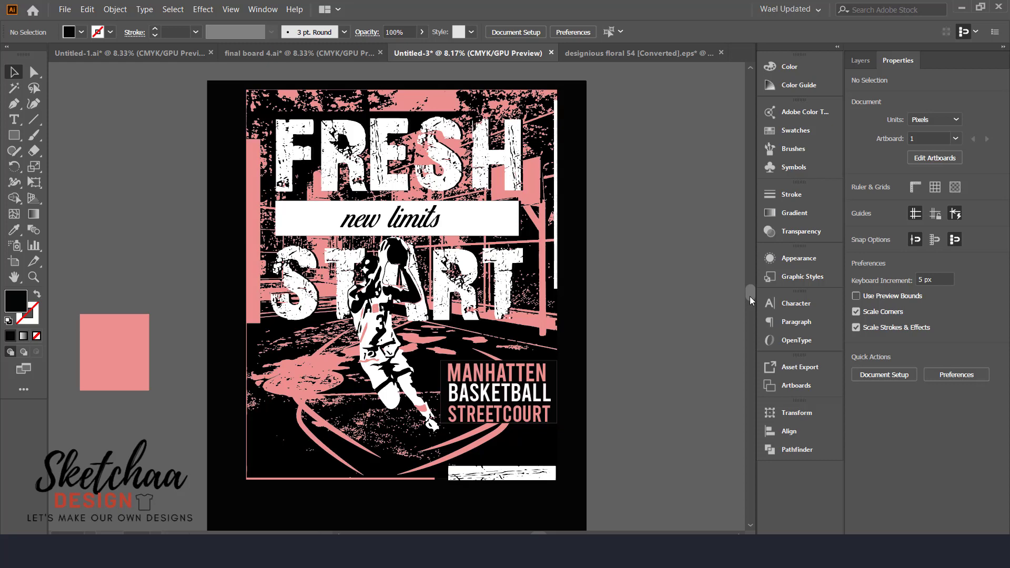
Select all elements of the court design on the artboard and group them.
{"action": "key", "text": "F7"}
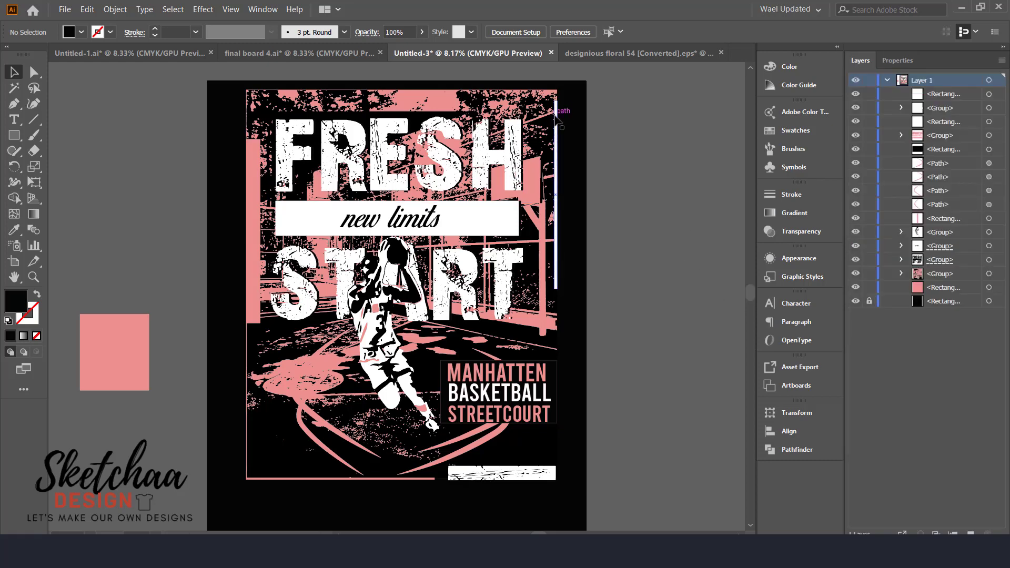
{"action": "left_click_drag", "start_coordinate": [555, 112], "coordinate": [226, 504]}
{"action": "left_click", "coordinate": [576, 131]}
{"action": "key", "text": "ctrl+g"}
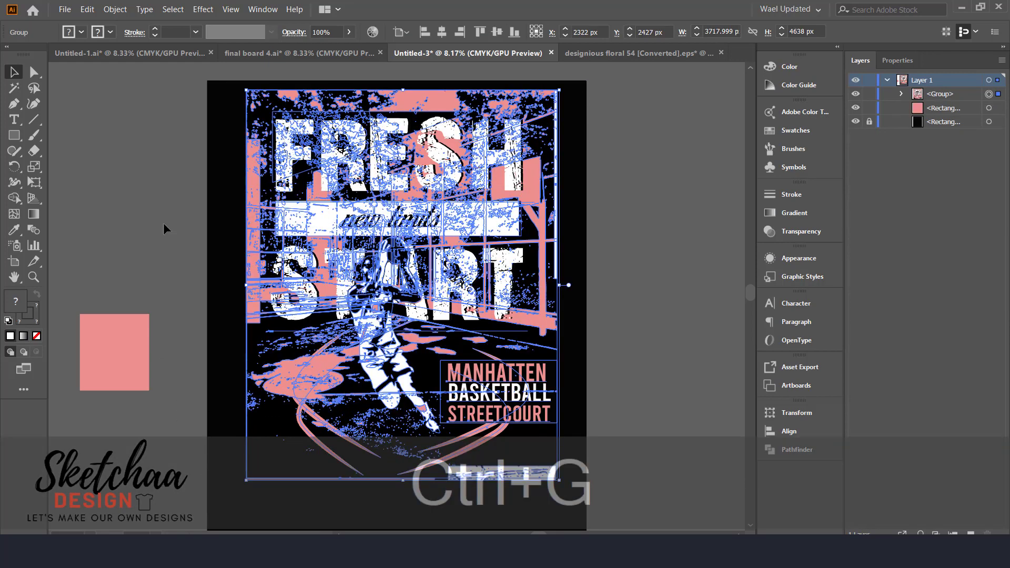
Expand the appearance of the grouped design and then expand its objects.
{"action": "left_click", "coordinate": [122, 11]}
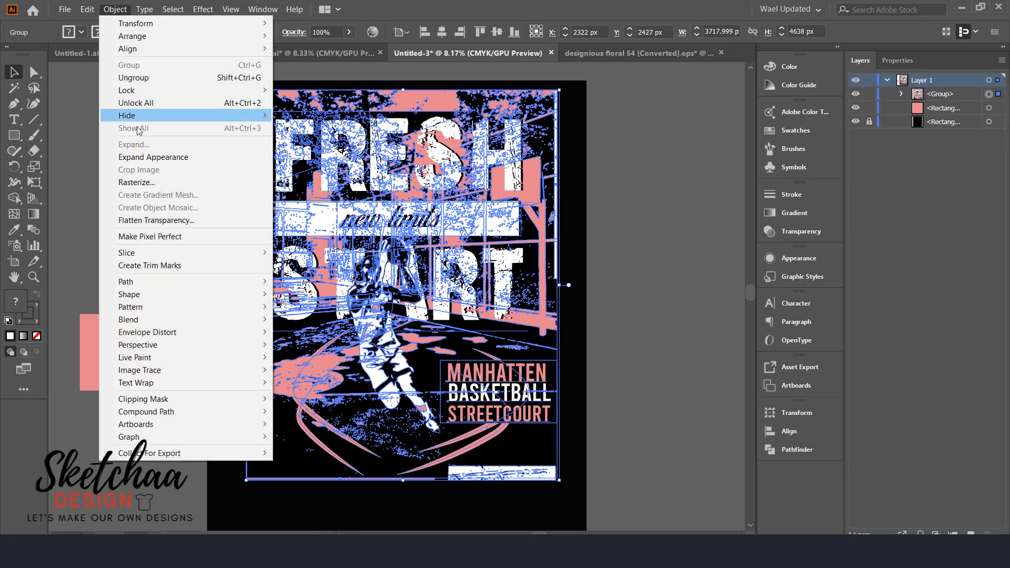
{"action": "left_click", "coordinate": [159, 160]}
{"action": "left_click", "coordinate": [121, 12]}
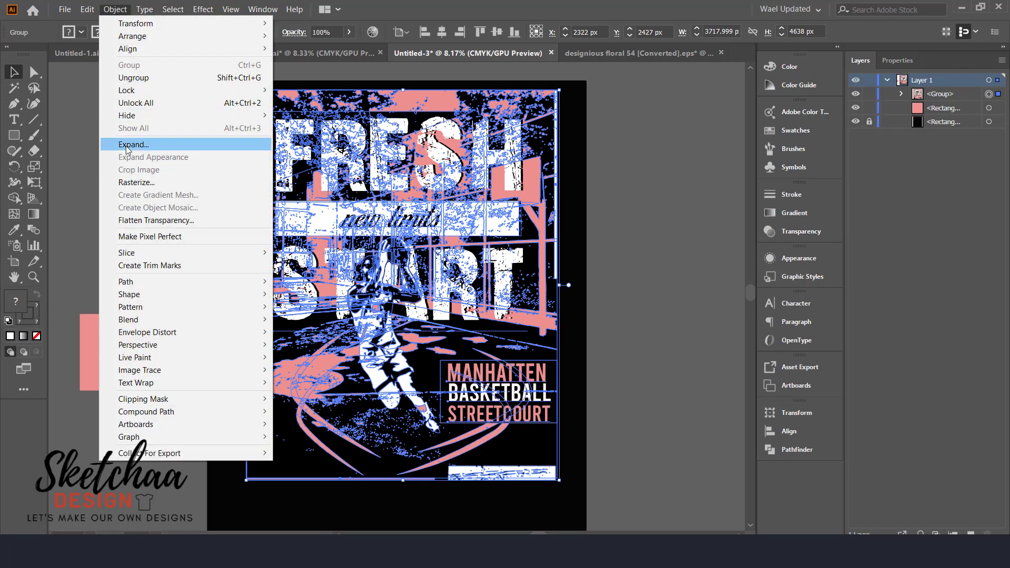
{"action": "left_click", "coordinate": [133, 144]}
{"action": "left_click", "coordinate": [46, 195]}
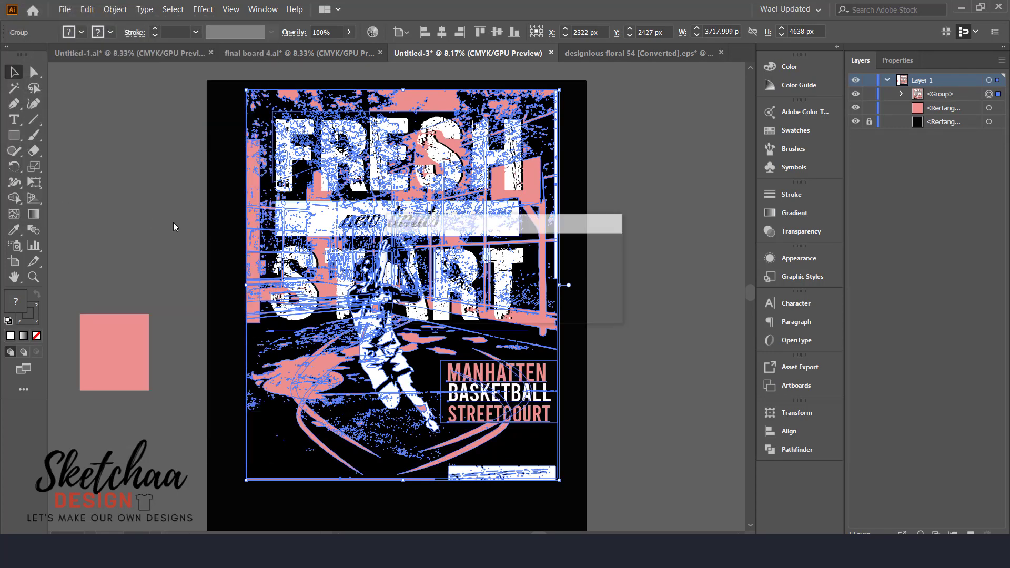
Move the grouped design slightly down and left on the black background.
{"action": "left_click", "coordinate": [170, 222]}
{"action": "left_click_drag", "start_coordinate": [554, 105], "coordinate": [552, 126]}
{"action": "left_click", "coordinate": [643, 121]}
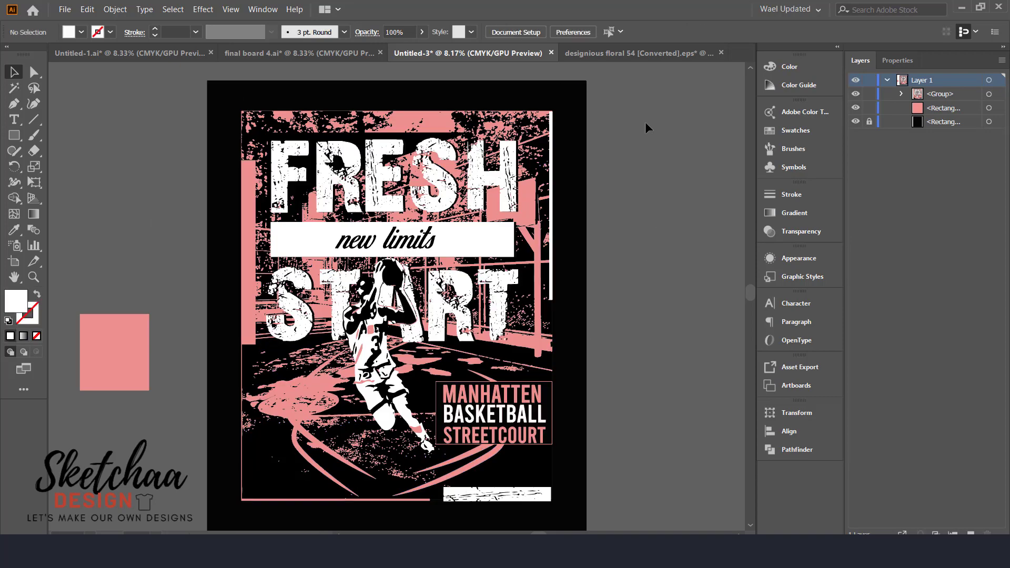